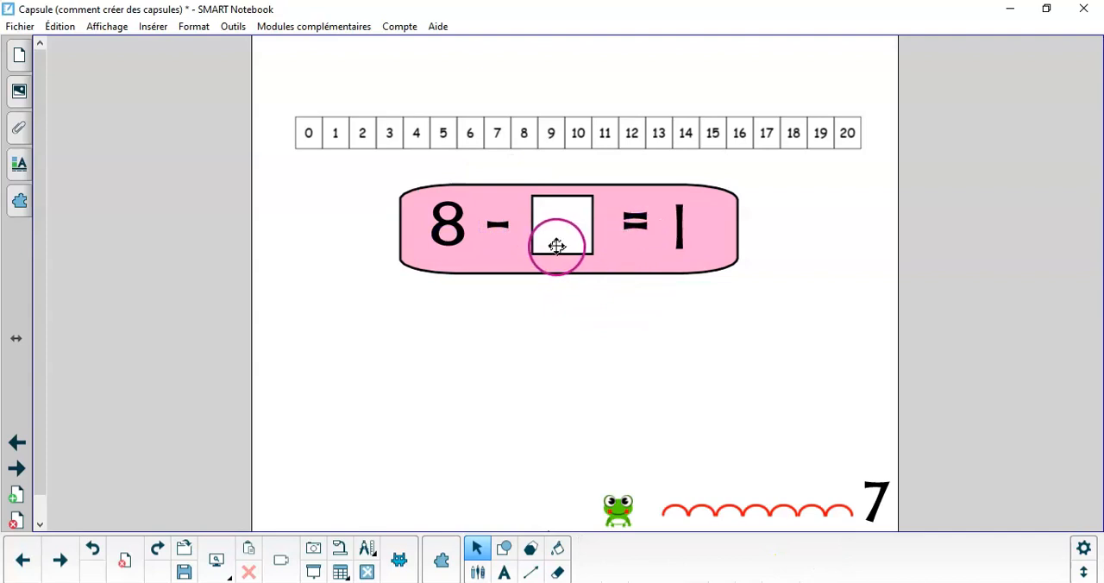
# Draw an unfilled square over the equals sign of the pink equation and undo it
pyautogui.click(502, 553)
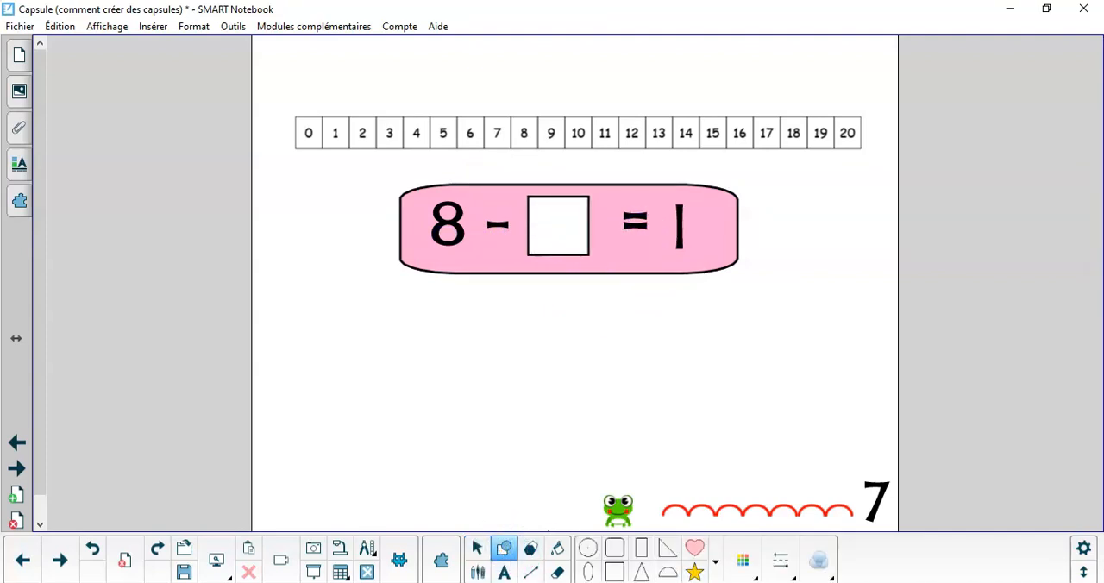
pyautogui.click(625, 572)
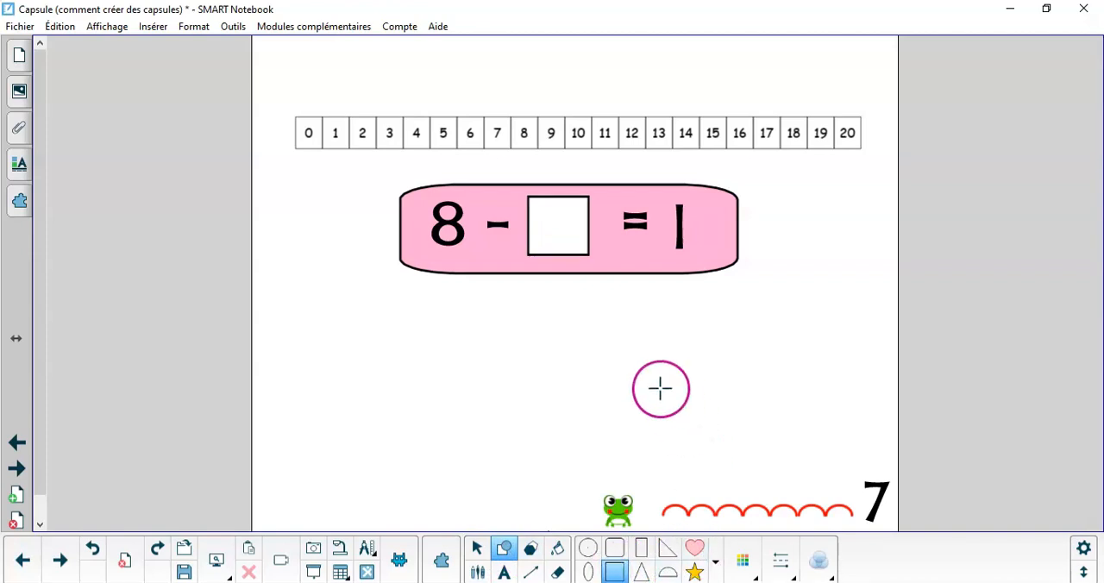
pyautogui.moveTo(608, 197)
pyautogui.mouseDown()
pyautogui.moveTo(636, 240)
pyautogui.moveTo(670, 257)
pyautogui.mouseUp()
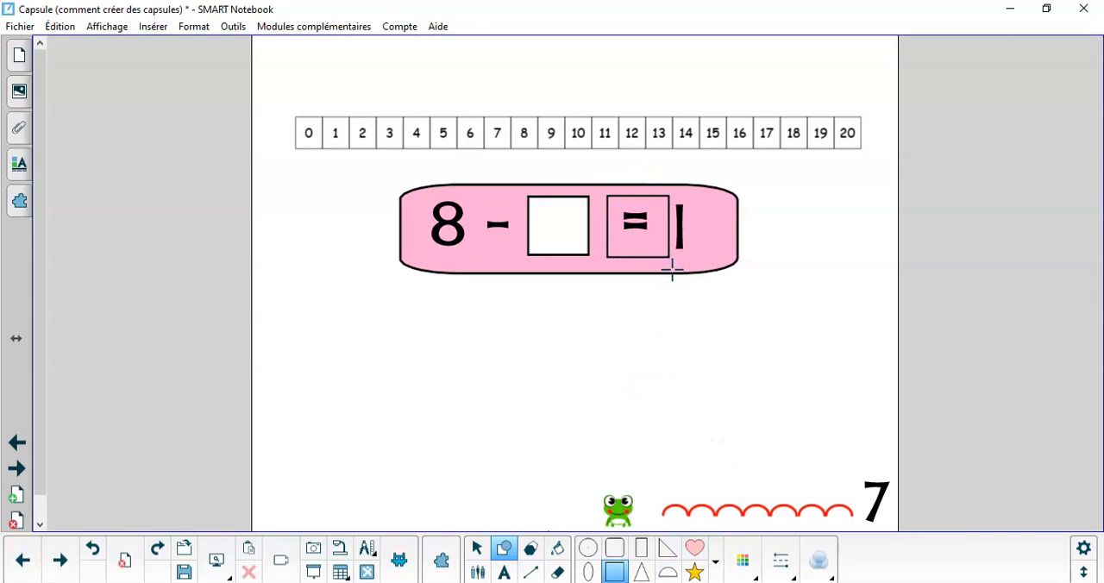
pyautogui.hotkey('ctrl', 'z')
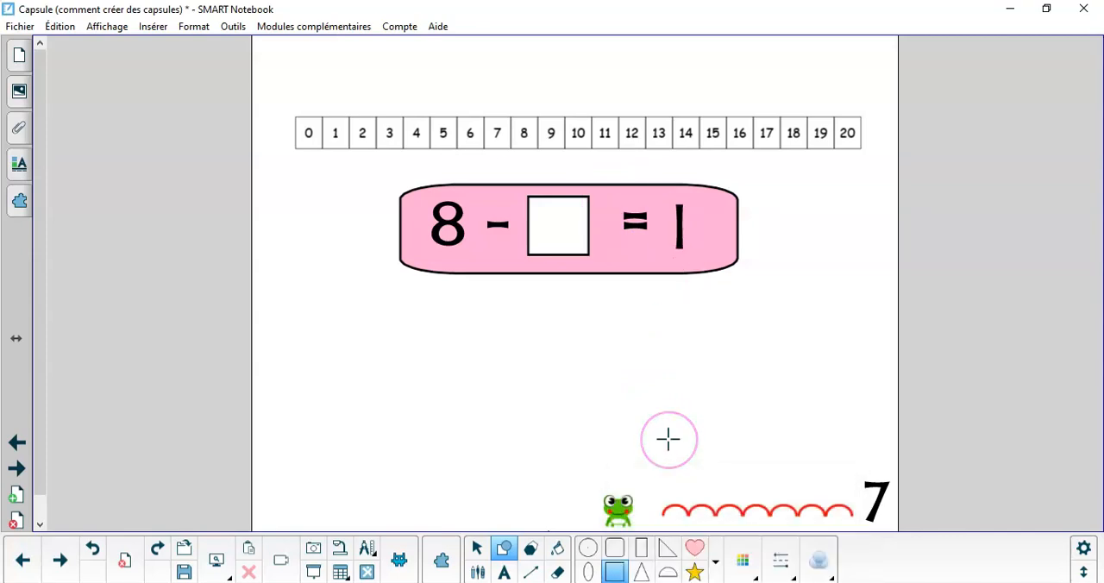
pyautogui.click(673, 455)
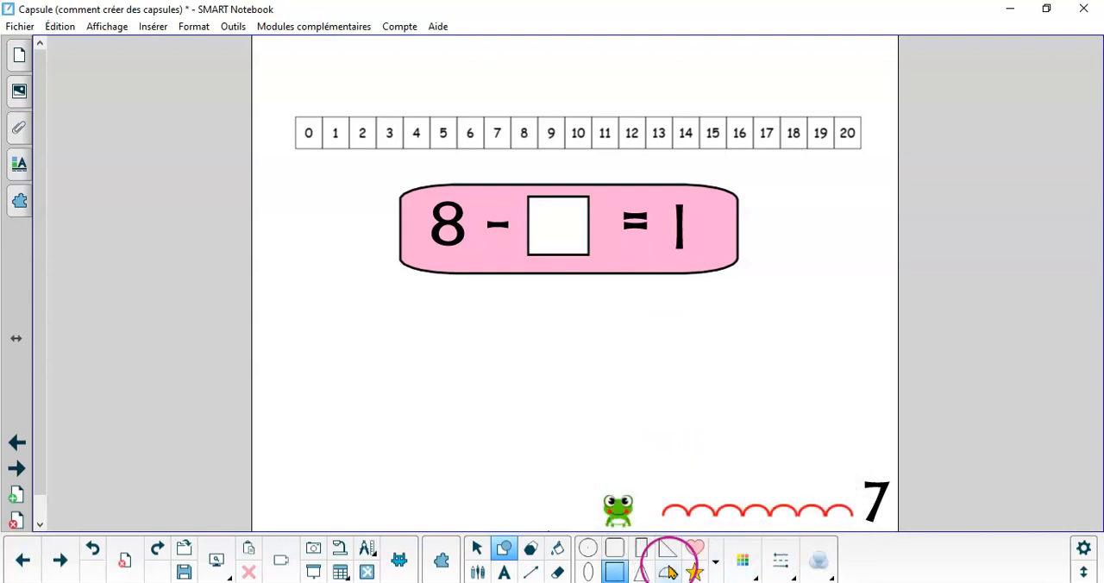
# Draw a white-filled square with a black outline over the equals sign of the pink equation
pyautogui.click(742, 561)
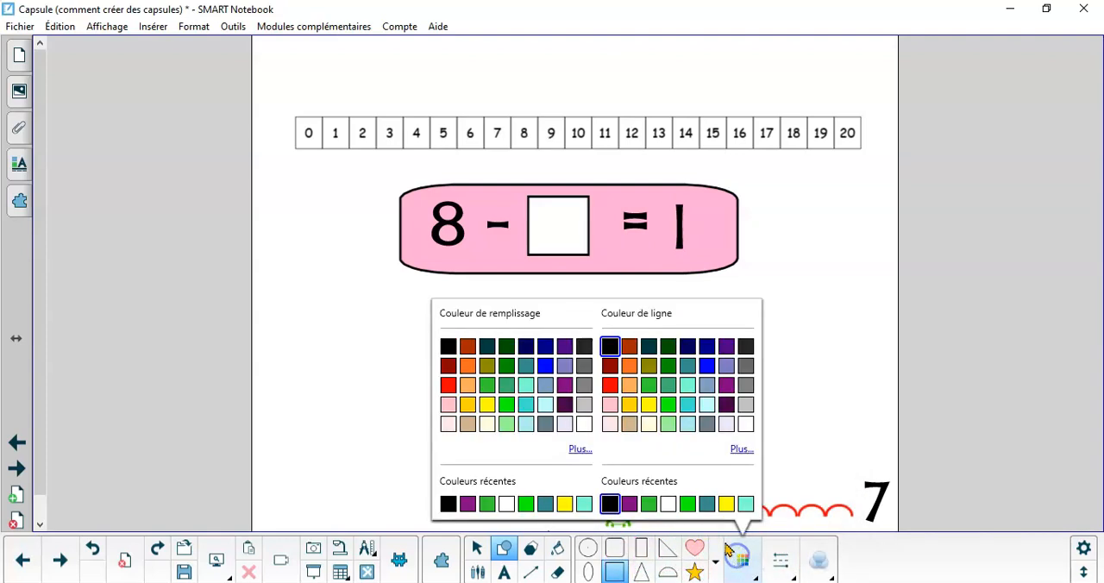
pyautogui.click(584, 424)
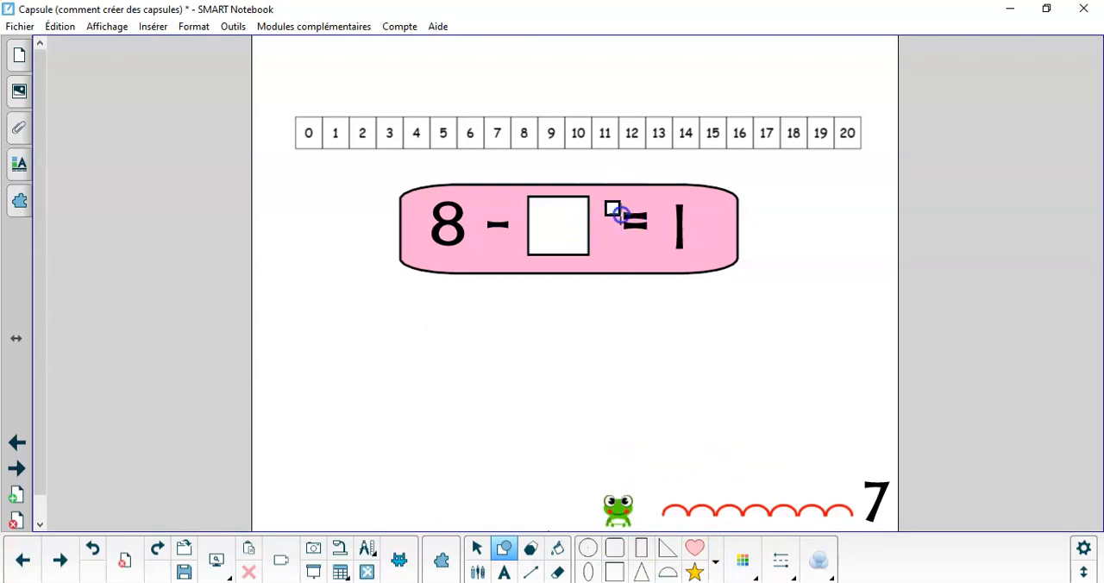
pyautogui.moveTo(605, 201); pyautogui.dragTo(669, 264)
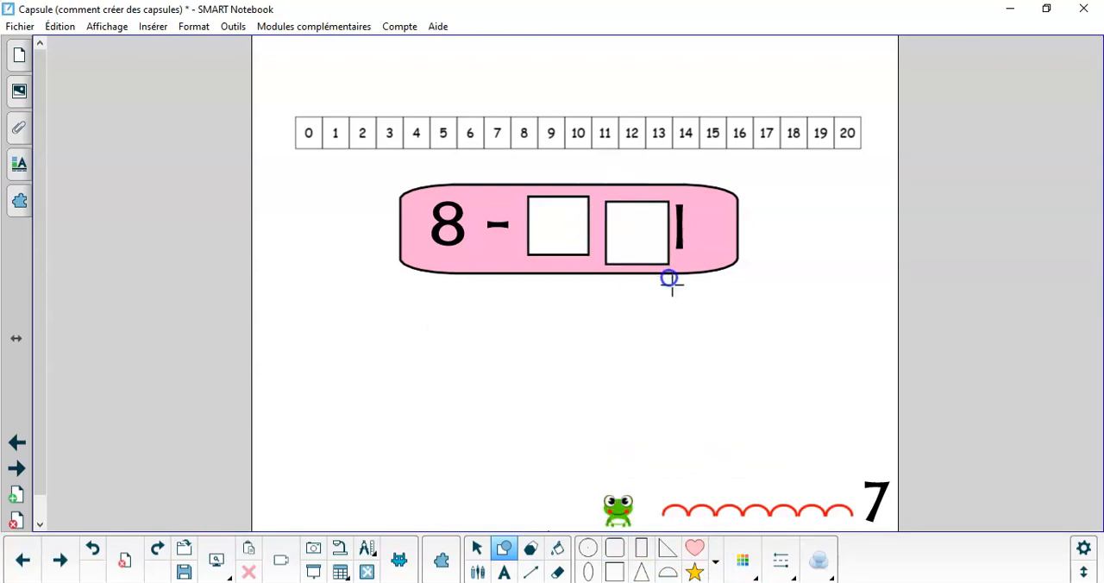
# Advance past the cookie fraction page and the GROUPER / DISSOCIER page to the next equation page
pyautogui.click(19, 466)
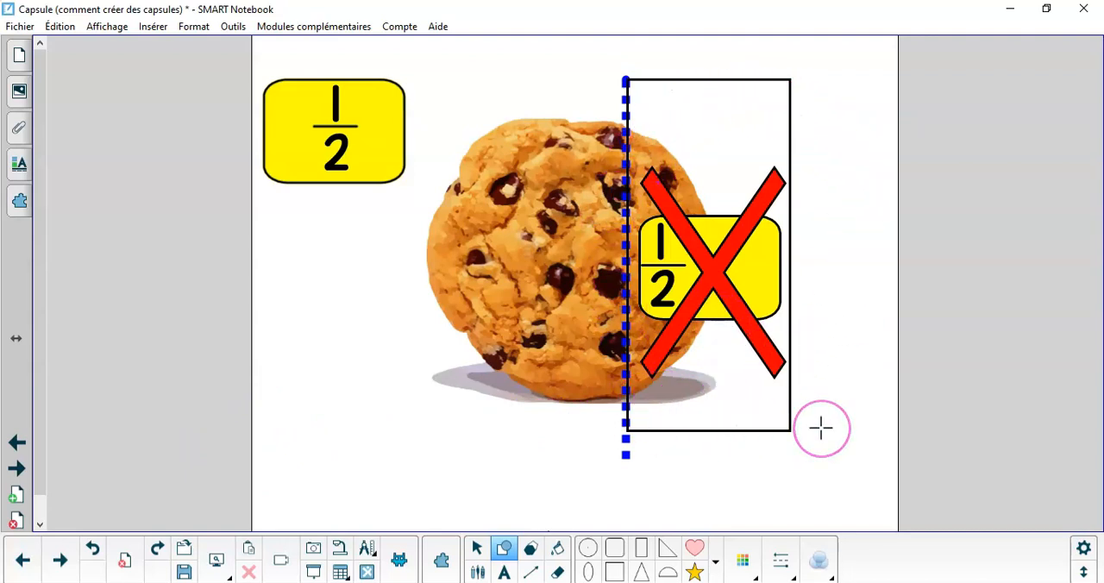
pyautogui.click(17, 468)
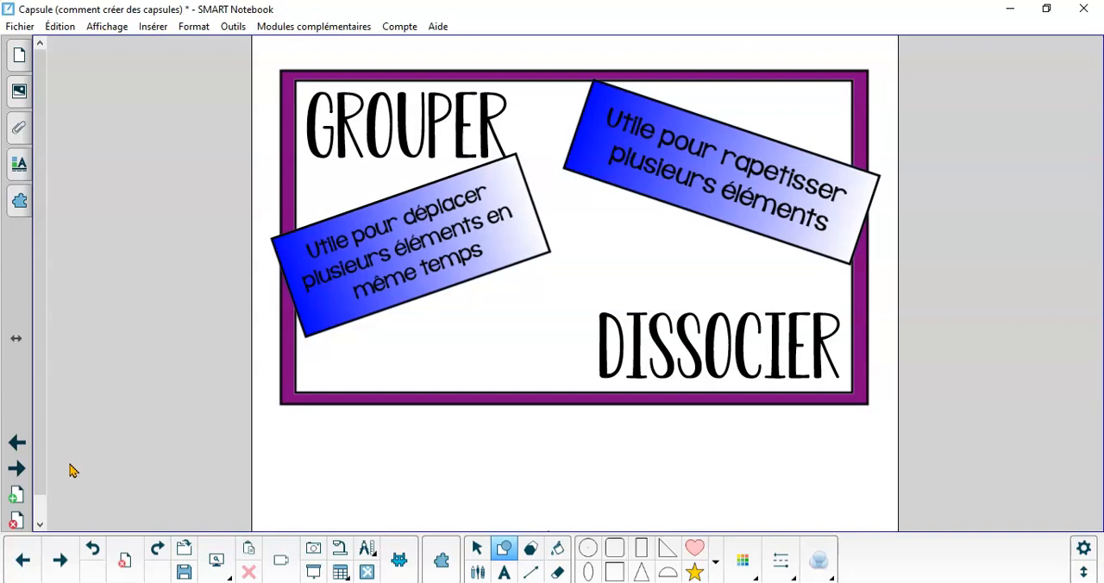
pyautogui.click(17, 470)
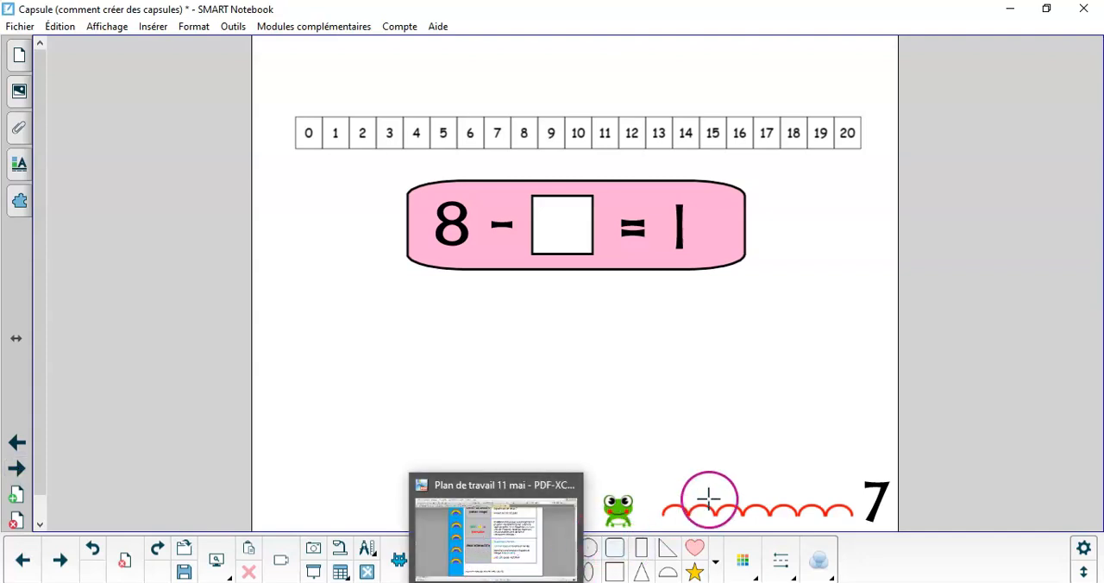
pyautogui.click(649, 422)
# Move the 8, the white square and the pink background apart individually, and undo these moves
pyautogui.click(477, 549)
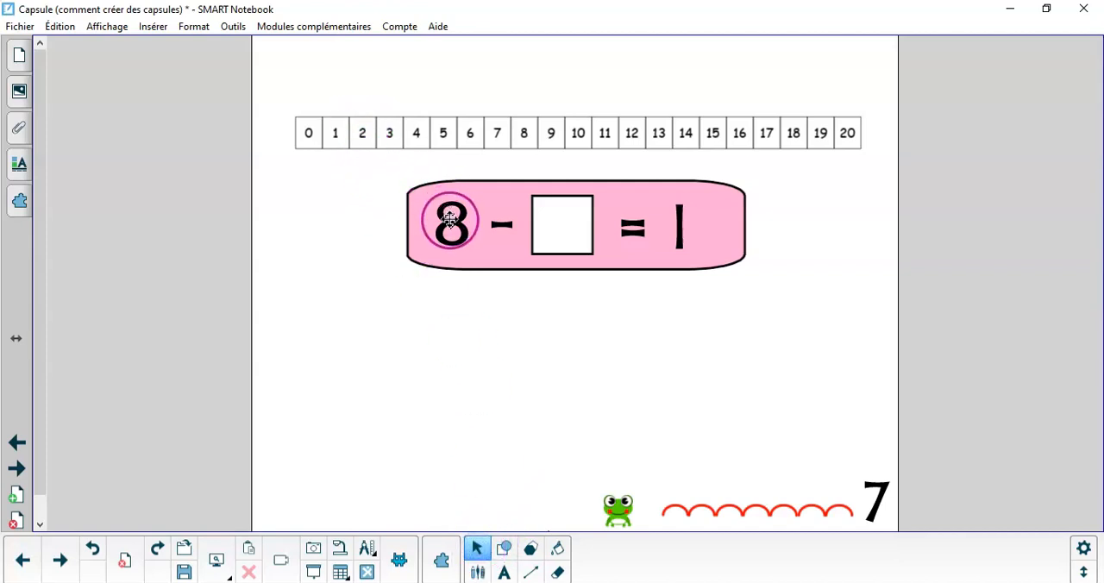
pyautogui.moveTo(449, 225); pyautogui.dragTo(367, 230)
pyautogui.moveTo(562, 242); pyautogui.dragTo(575, 377)
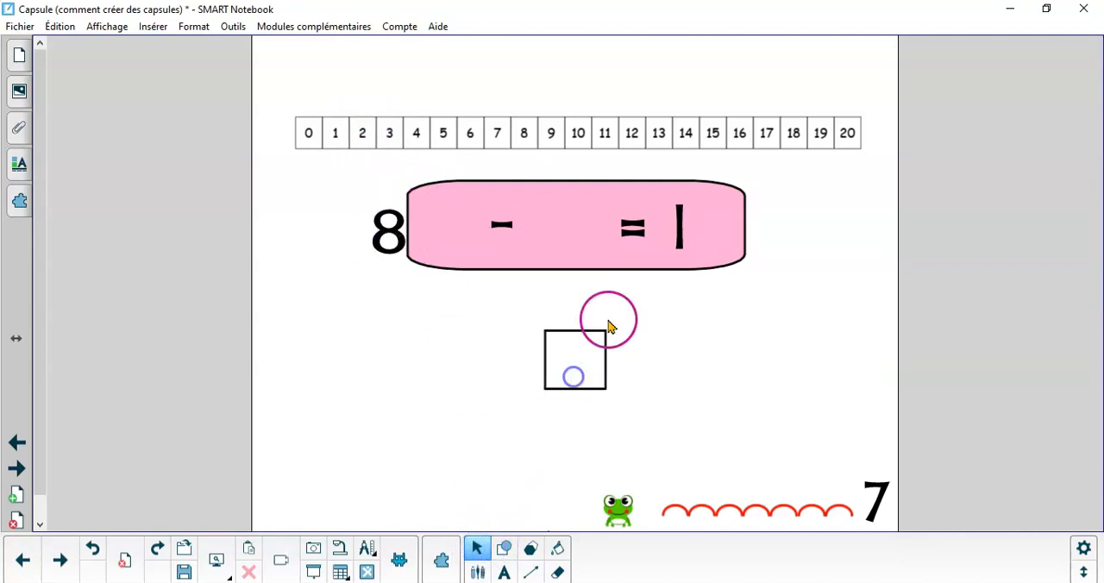
pyautogui.moveTo(564, 250); pyautogui.dragTo(483, 338)
pyautogui.moveTo(627, 228); pyautogui.dragTo(636, 238)
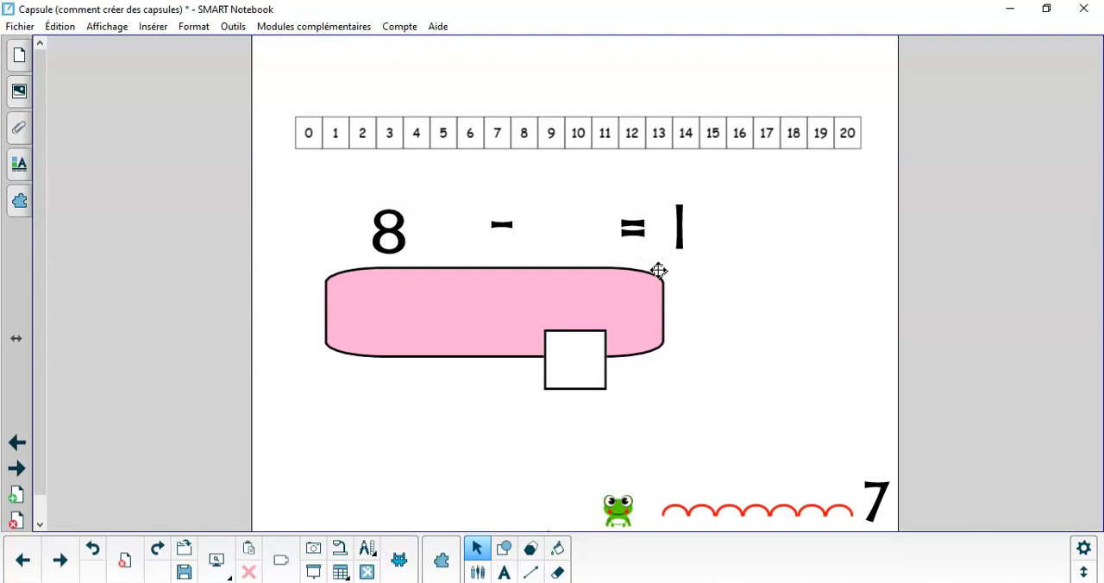
pyautogui.hotkey('ctrl', 'z')
pyautogui.hotkey('ctrl', 'z')
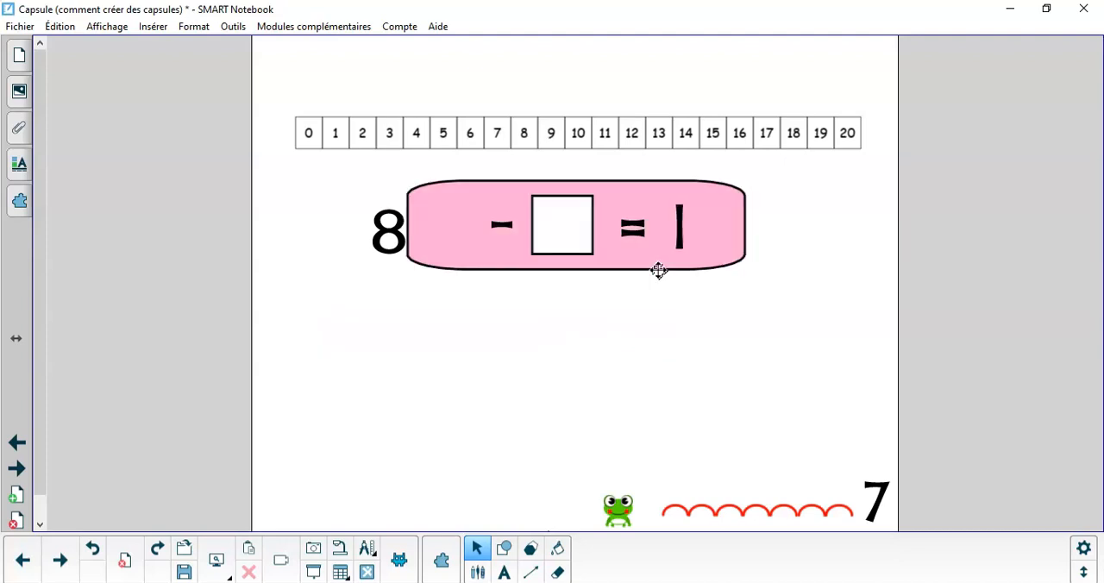
pyautogui.hotkey('ctrl', 'z')
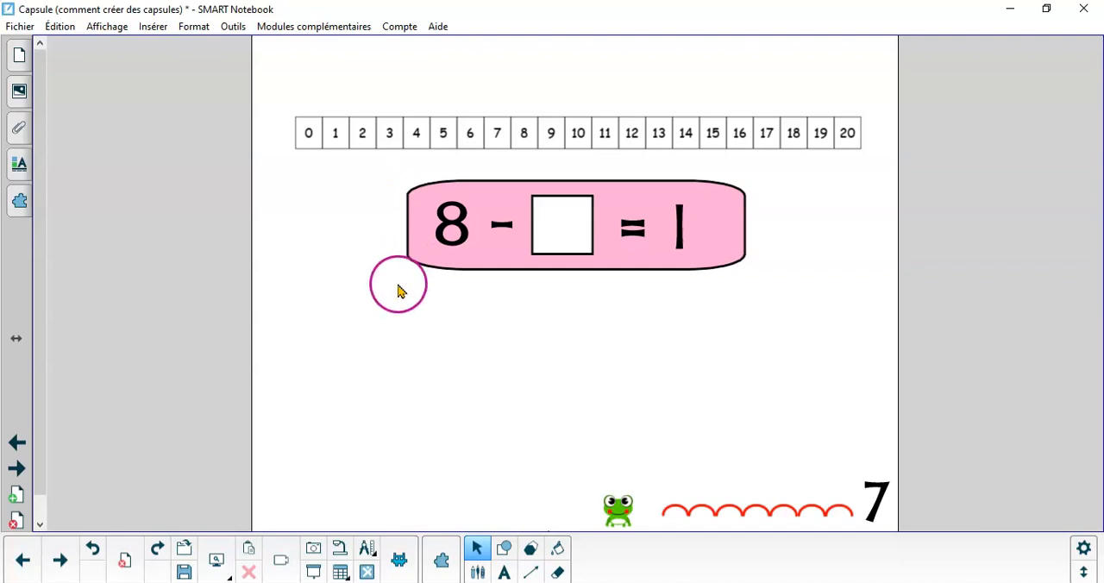
# Group the pink background, the white square and all the numbers and signs of the equation into one object
pyautogui.moveTo(386, 175); pyautogui.dragTo(788, 299)
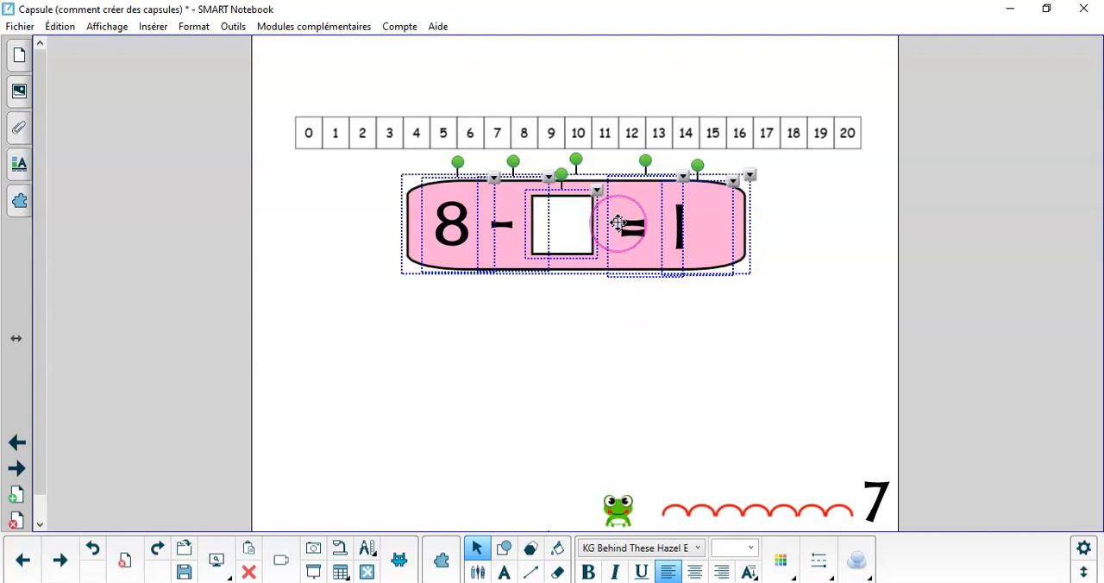
pyautogui.rightClick(618, 224)
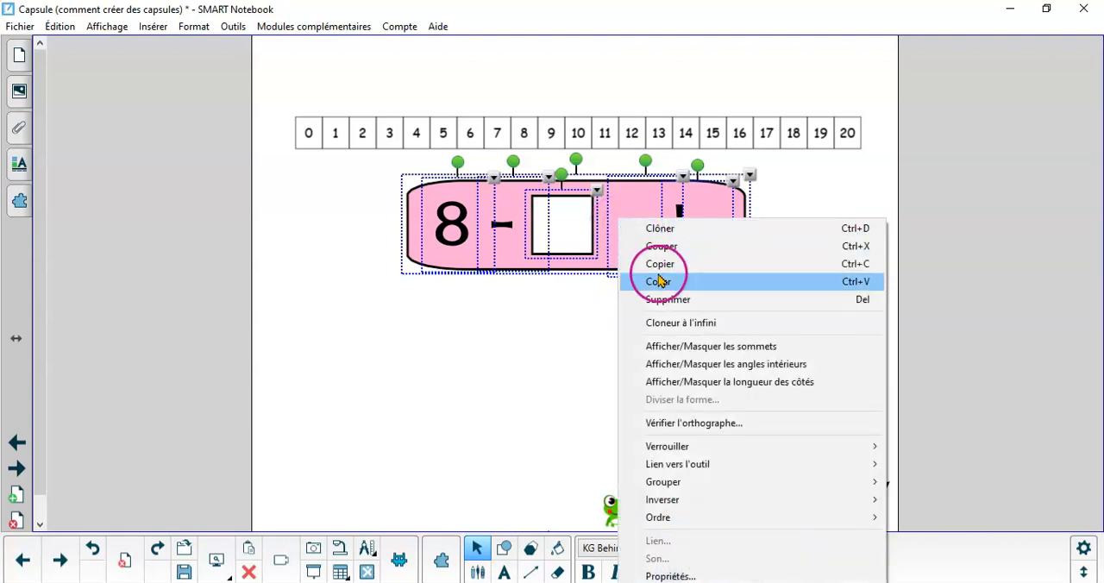
pyautogui.moveTo(720, 484)
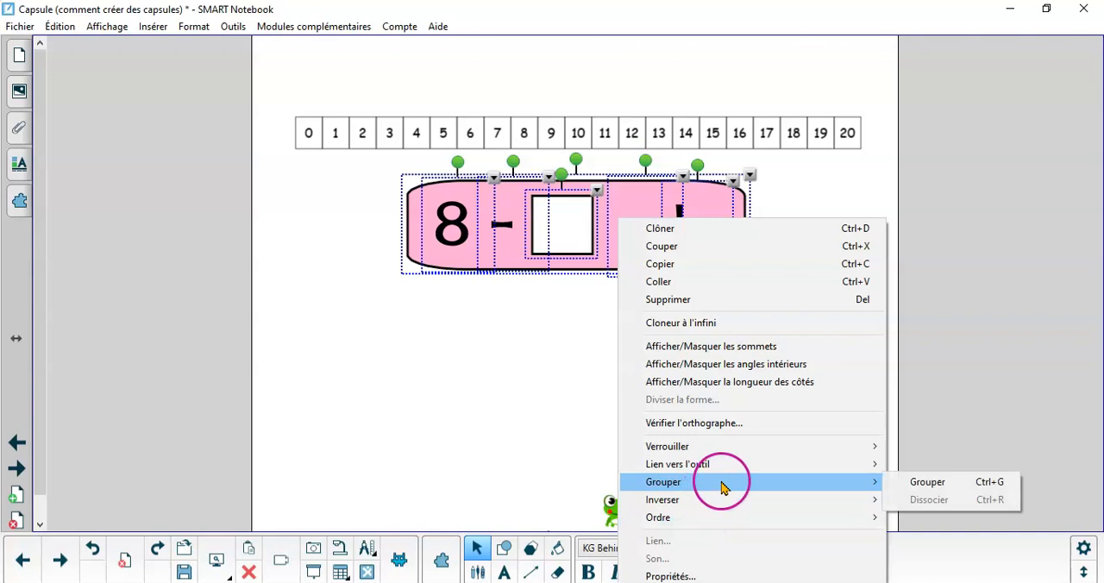
pyautogui.click(925, 485)
# Enlarge the grouped equation to about one and a half times its size and reposition it within the page beneath the number line
pyautogui.moveTo(600, 214); pyautogui.dragTo(613, 259)
pyautogui.click(596, 357)
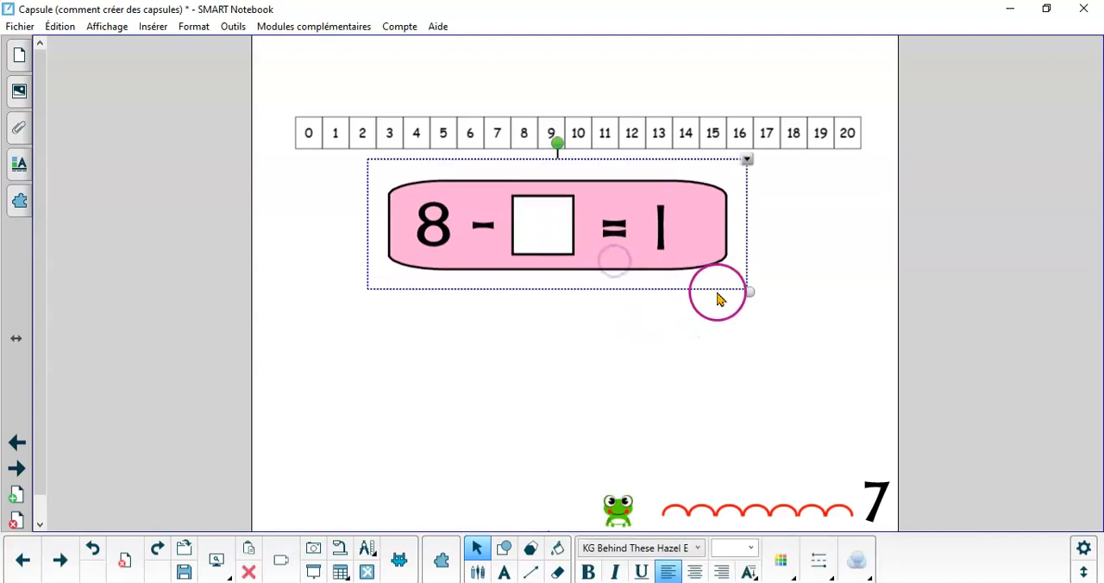
pyautogui.moveTo(746, 291); pyautogui.dragTo(840, 409)
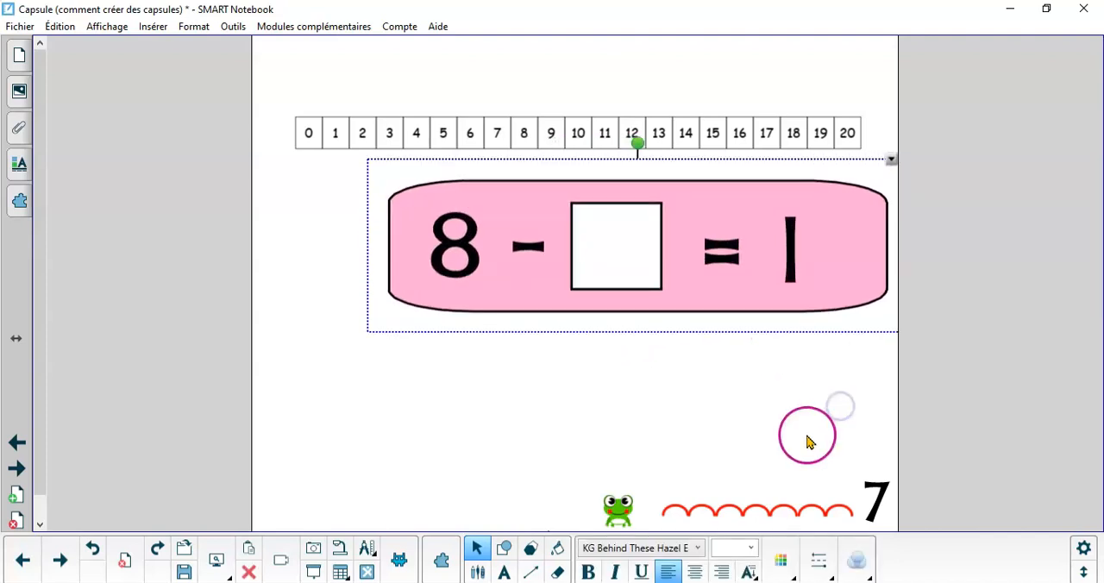
pyautogui.click(781, 419)
pyautogui.moveTo(757, 306); pyautogui.dragTo(708, 303)
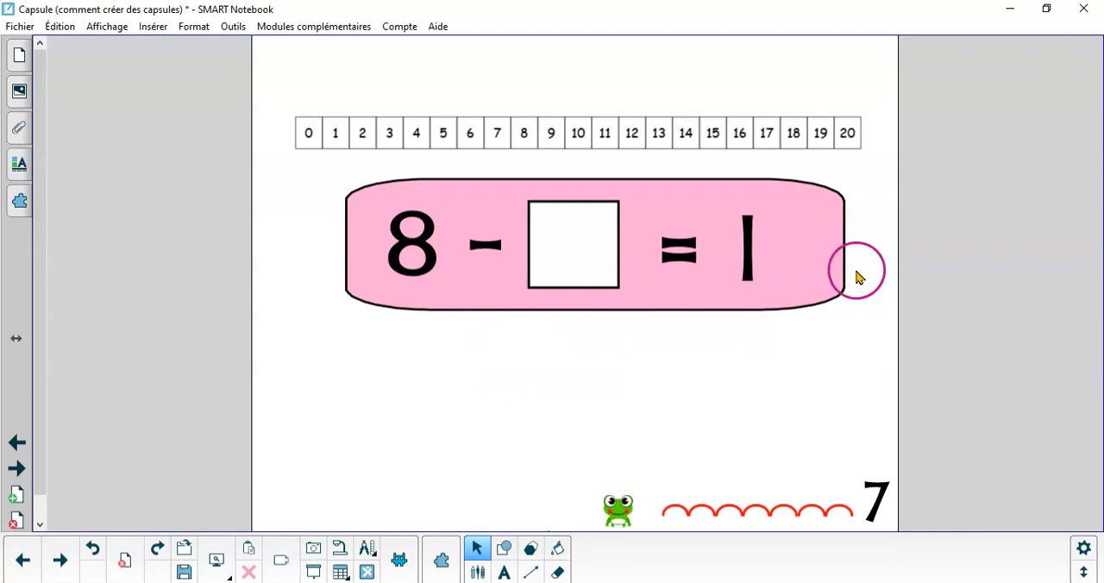
# Ungroup the enlarged equation into its separate elements
pyautogui.click(752, 272)
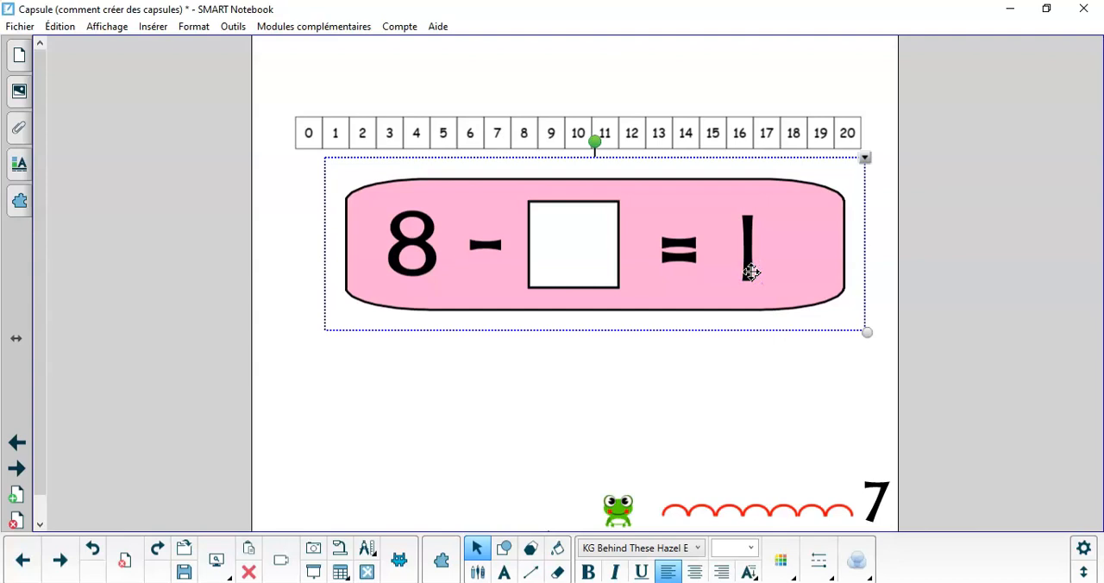
pyautogui.rightClick(752, 272)
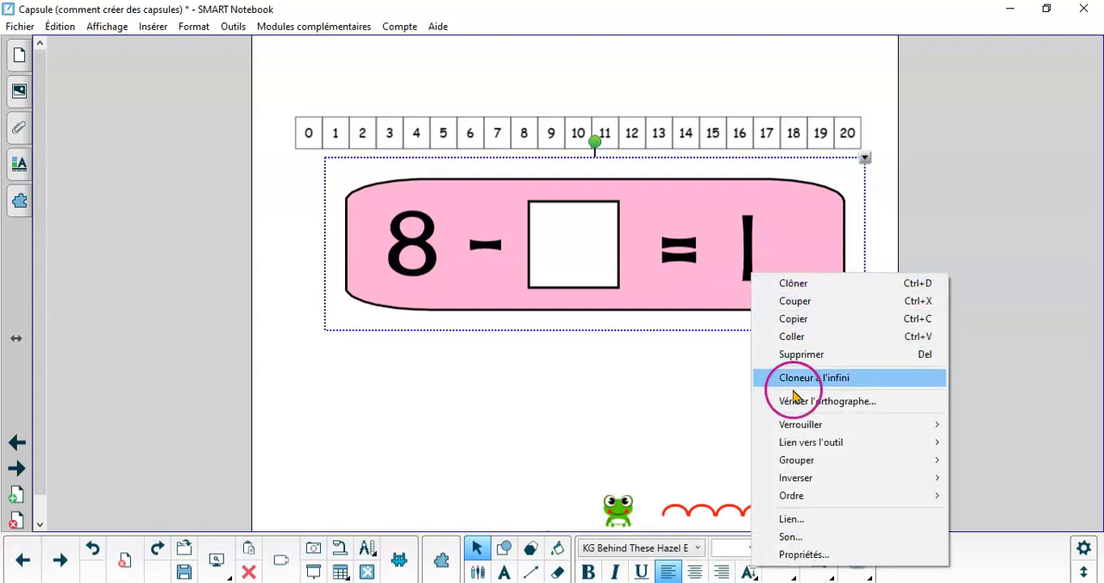
pyautogui.moveTo(808, 460)
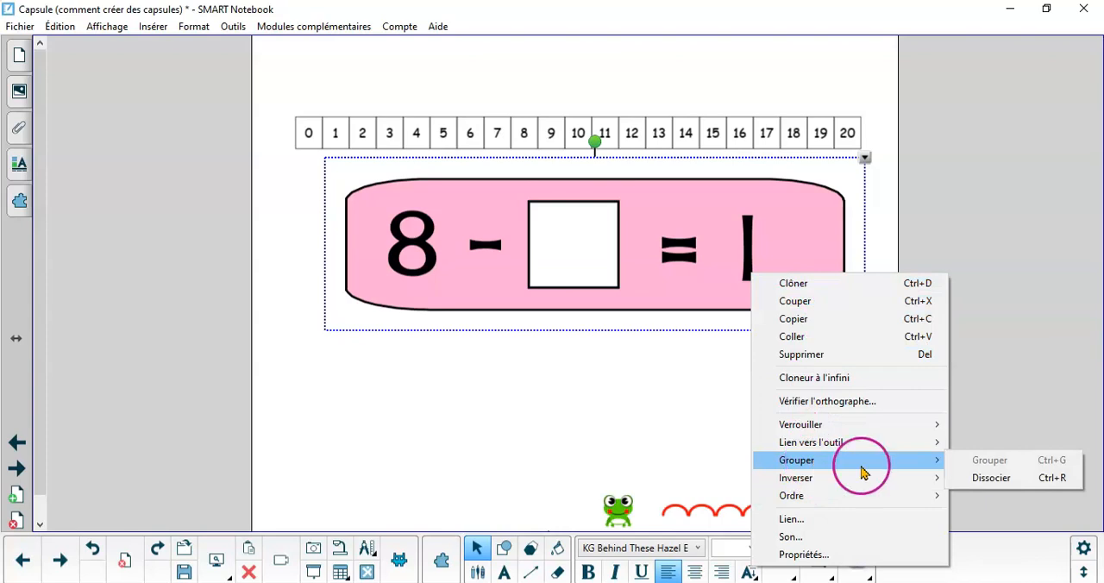
pyautogui.click(985, 481)
pyautogui.click(737, 373)
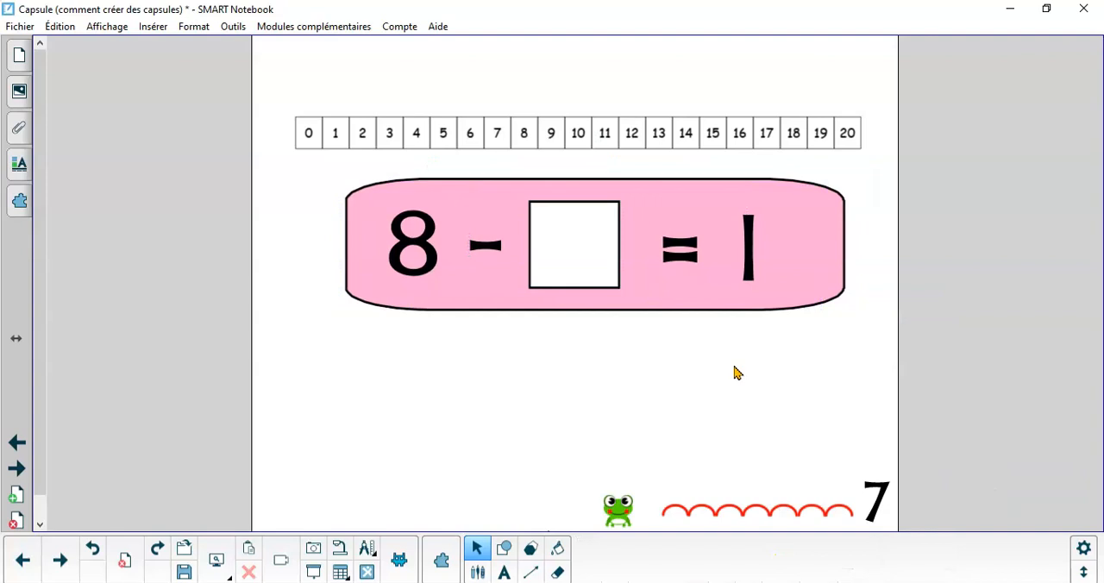
# Change the number after the equals sign to 2
pyautogui.click(743, 272)
pyautogui.doubleClick(740, 250)
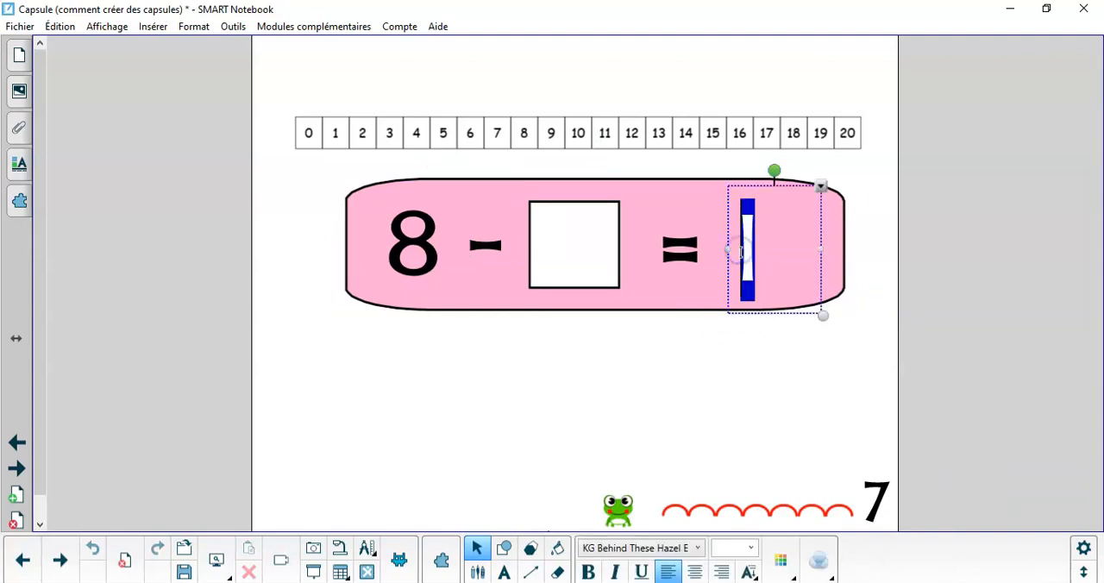
pyautogui.write('2')
pyautogui.click(748, 445)
# Group all the elements of the original-size equation and move the group slightly down the page
pyautogui.click(271, 538)
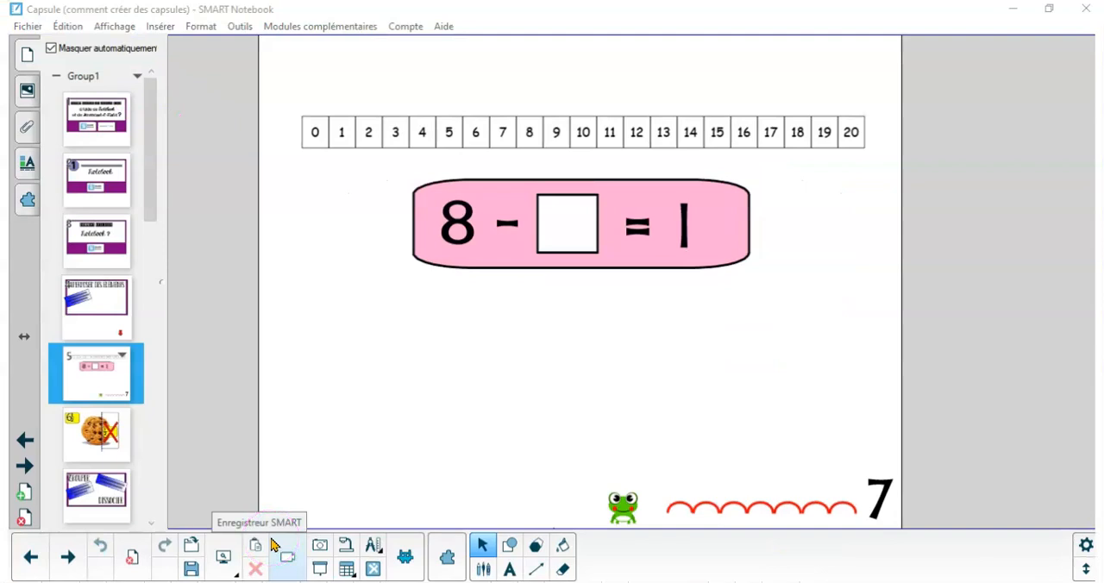
pyautogui.click(389, 281)
pyautogui.moveTo(382, 160); pyautogui.dragTo(836, 314)
pyautogui.click(742, 262)
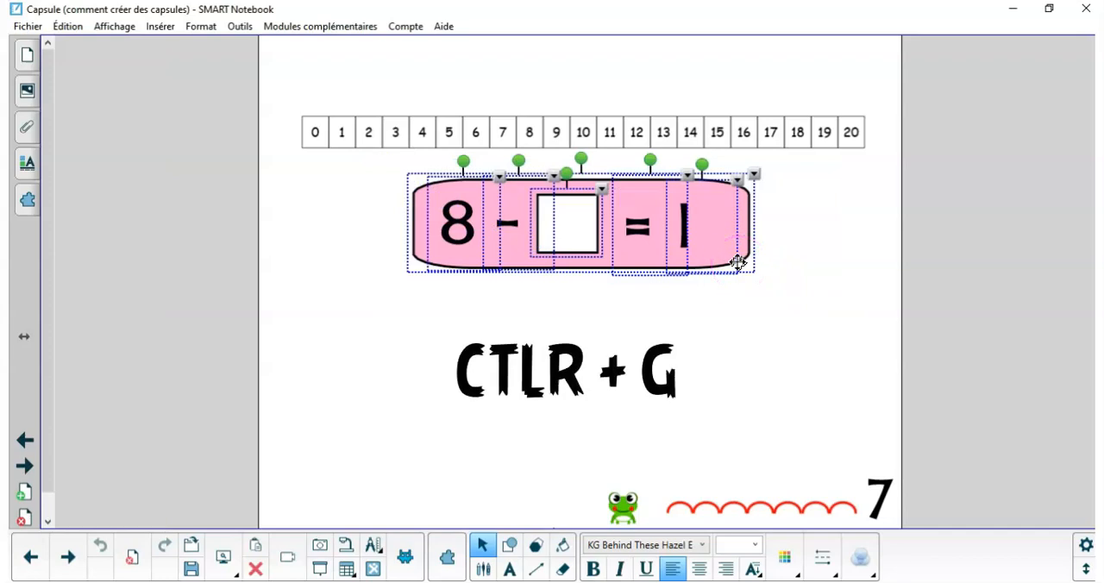
pyautogui.hotkey('ctrl', 'g')
pyautogui.click(681, 395)
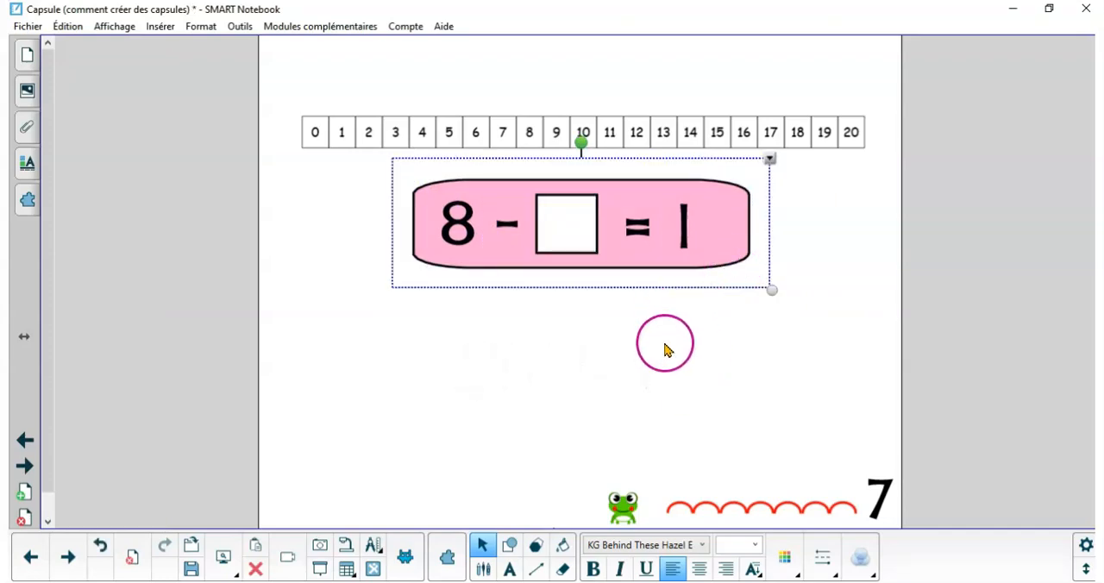
pyautogui.moveTo(643, 250); pyautogui.dragTo(640, 281)
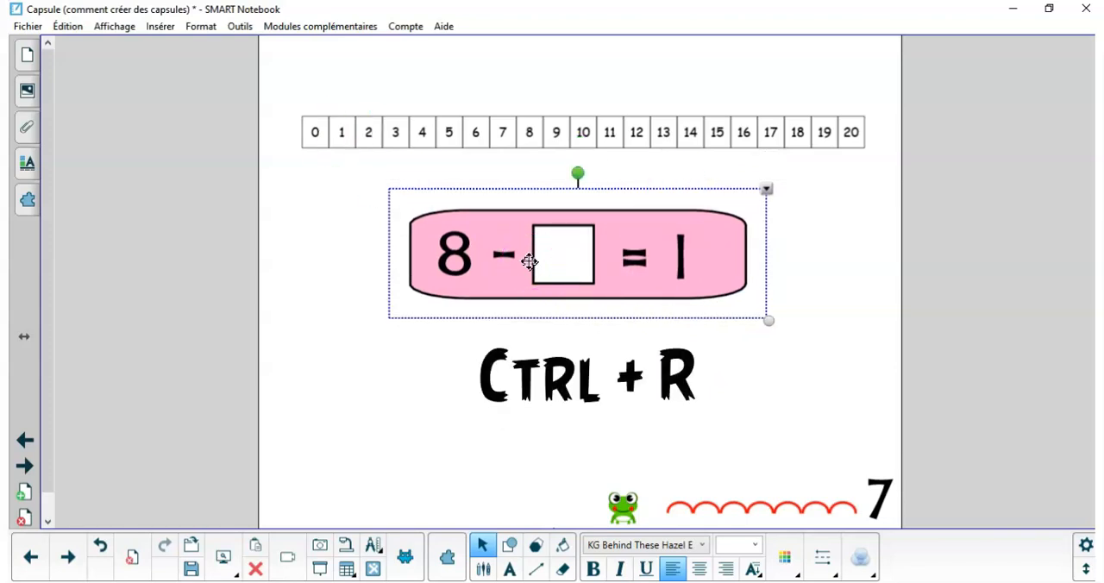
# Ungroup the equation and nudge the white square on its own within the pink background
pyautogui.hotkey('ctrl', 'r')
pyautogui.click(580, 387)
pyautogui.moveTo(563, 274); pyautogui.dragTo(562, 269)
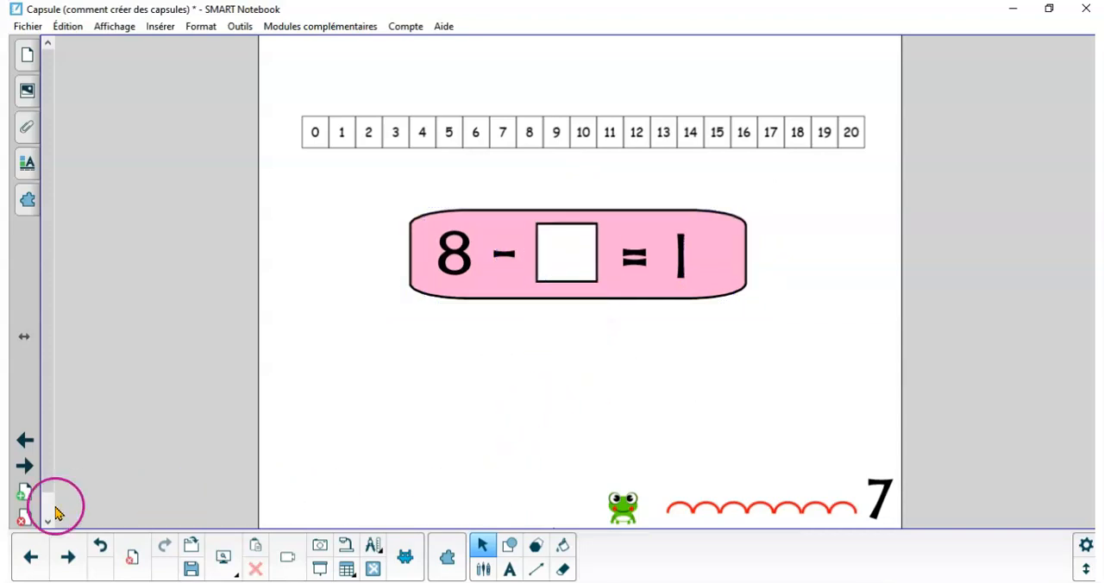
# Open the COPIER / COLLER page and copy the yellow Copier label together with its blue Ctrl + C box
pyautogui.click(96, 502)
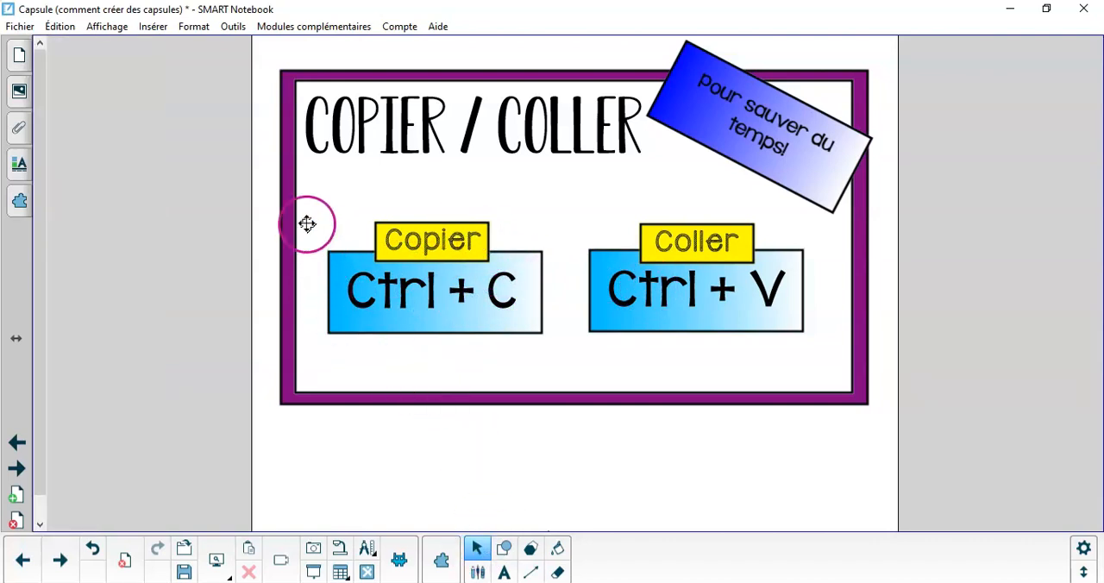
pyautogui.moveTo(321, 206); pyautogui.dragTo(566, 351)
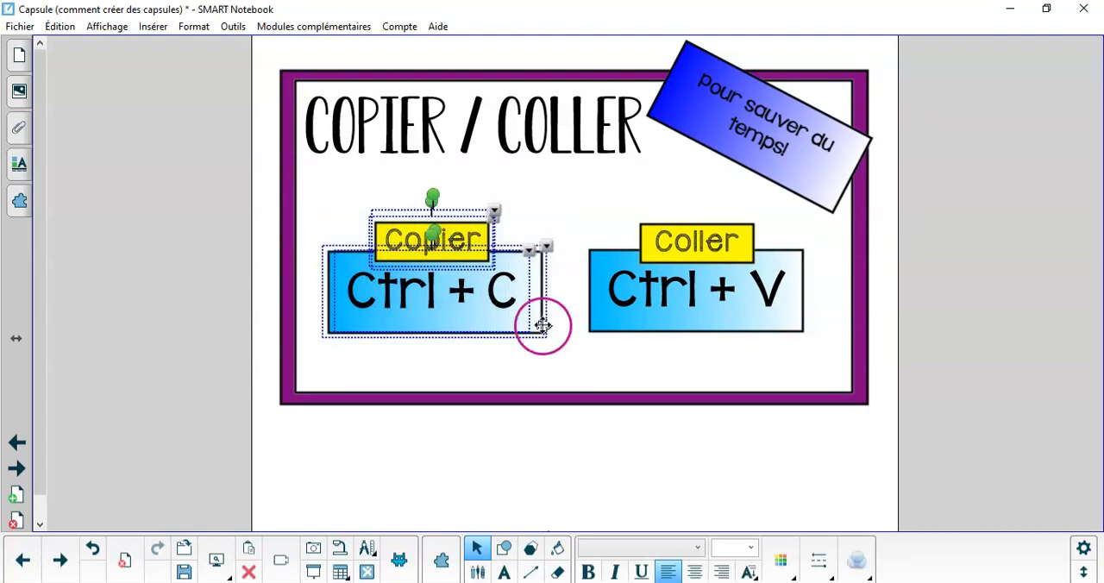
pyautogui.rightClick(490, 300)
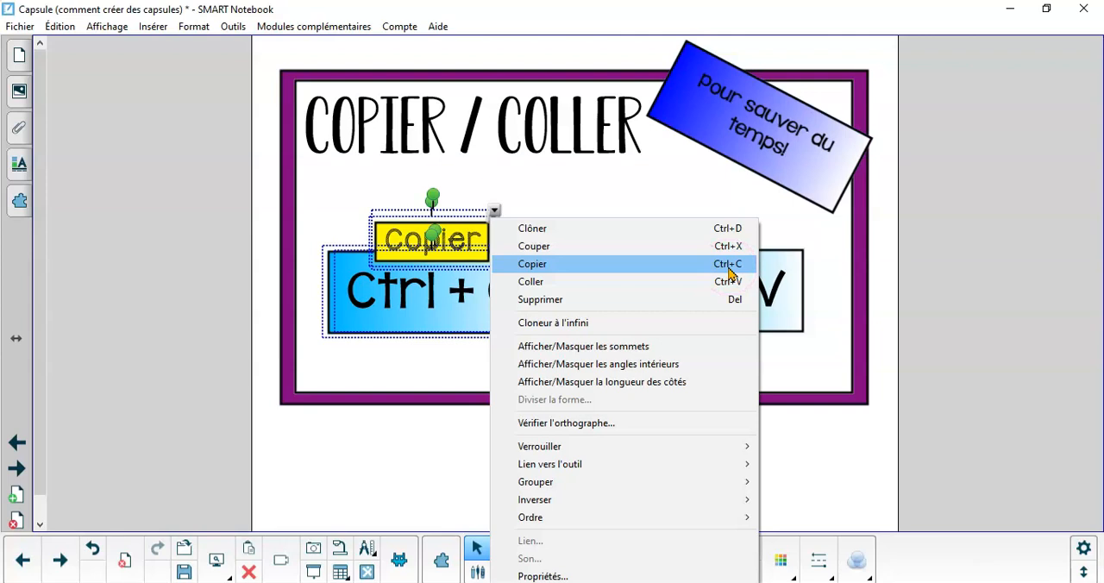
pyautogui.click(723, 266)
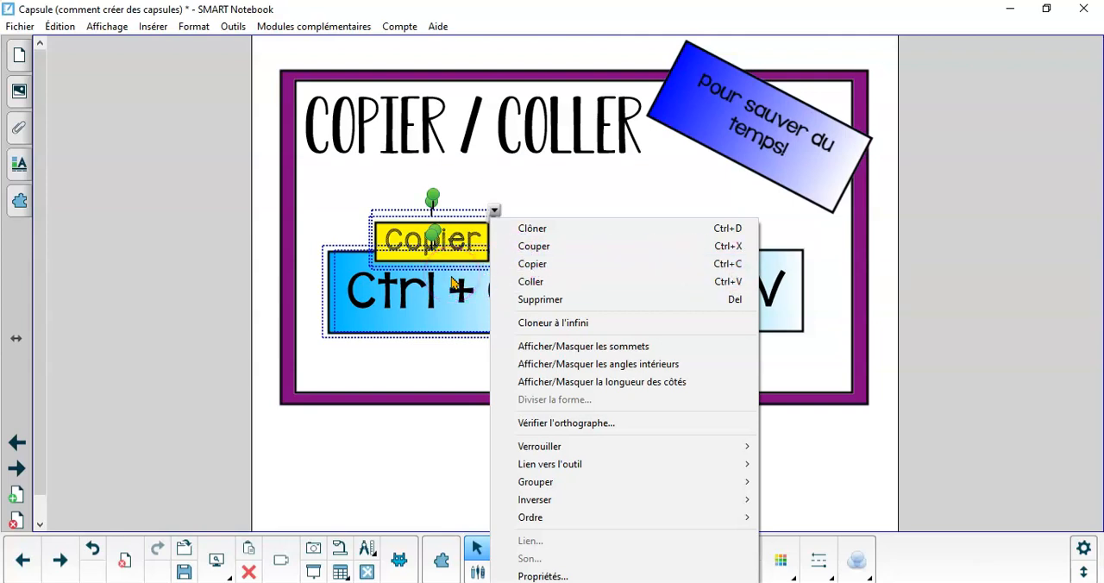
pyautogui.click(545, 270)
pyautogui.click(633, 353)
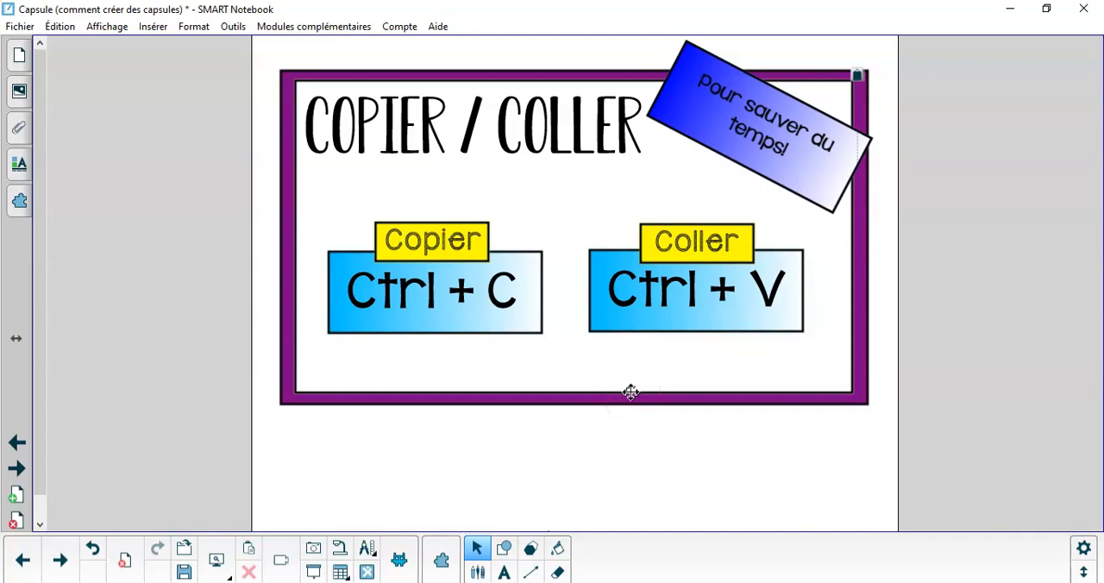
# Paste the copied Copier label and Ctrl + C box, and place them below and between the two original boxes
pyautogui.hotkey('ctrl', 'v')
pyautogui.moveTo(382, 167); pyautogui.dragTo(593, 438)
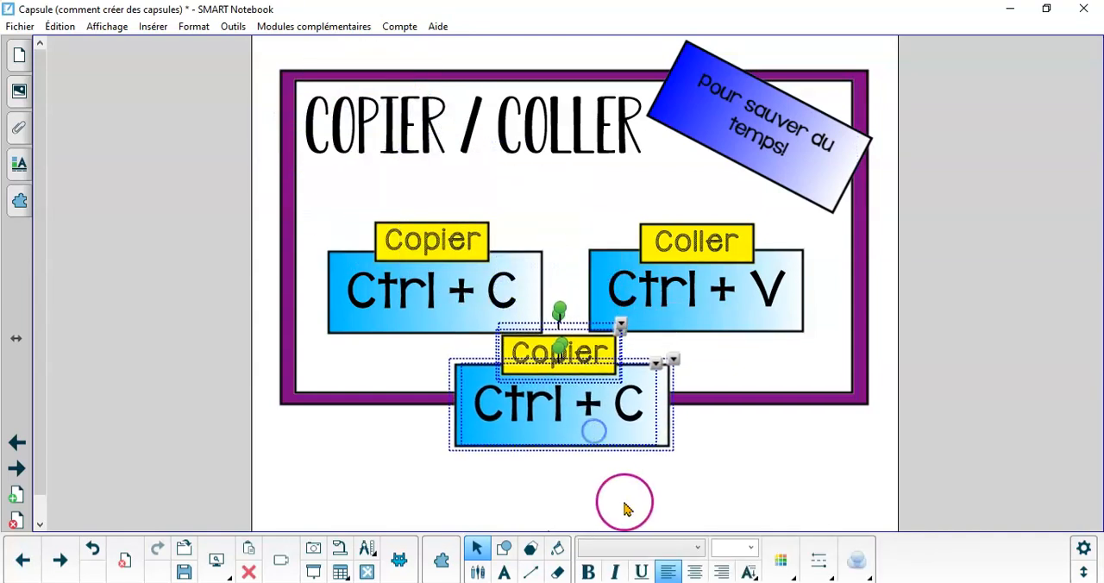
pyautogui.click(738, 474)
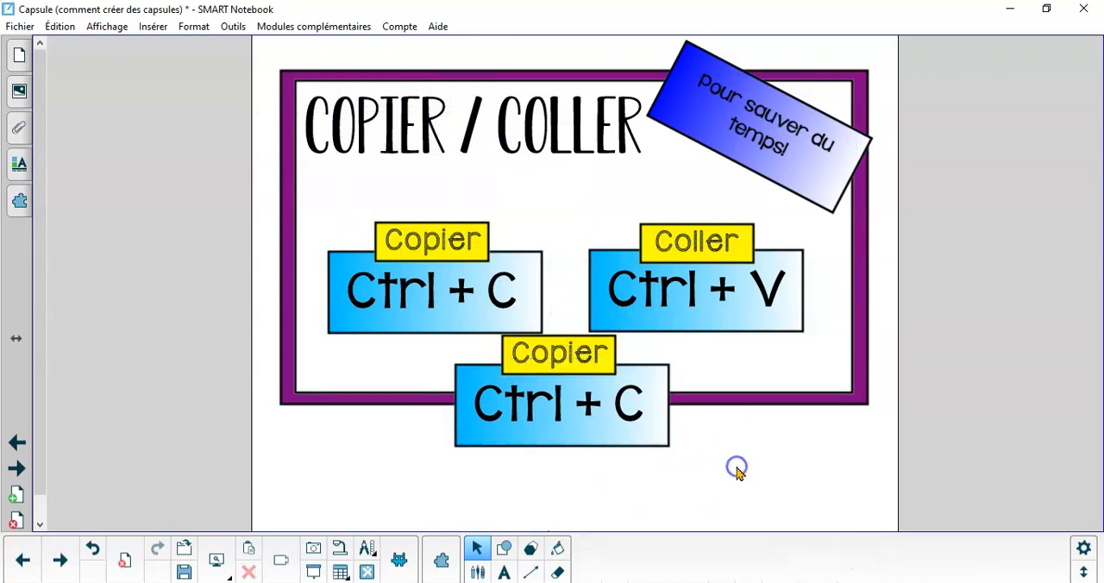
# Change the text of the pasted yellow label to Annuler
pyautogui.click(585, 360)
pyautogui.moveTo(606, 357); pyautogui.dragTo(420, 342)
pyautogui.write('Annuler')
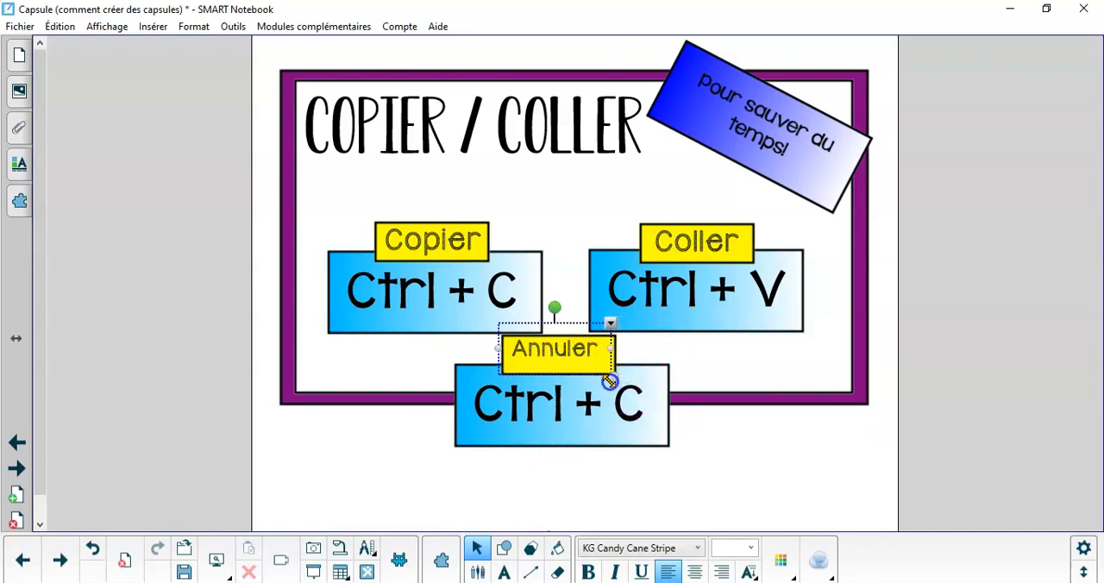
pyautogui.click(662, 499)
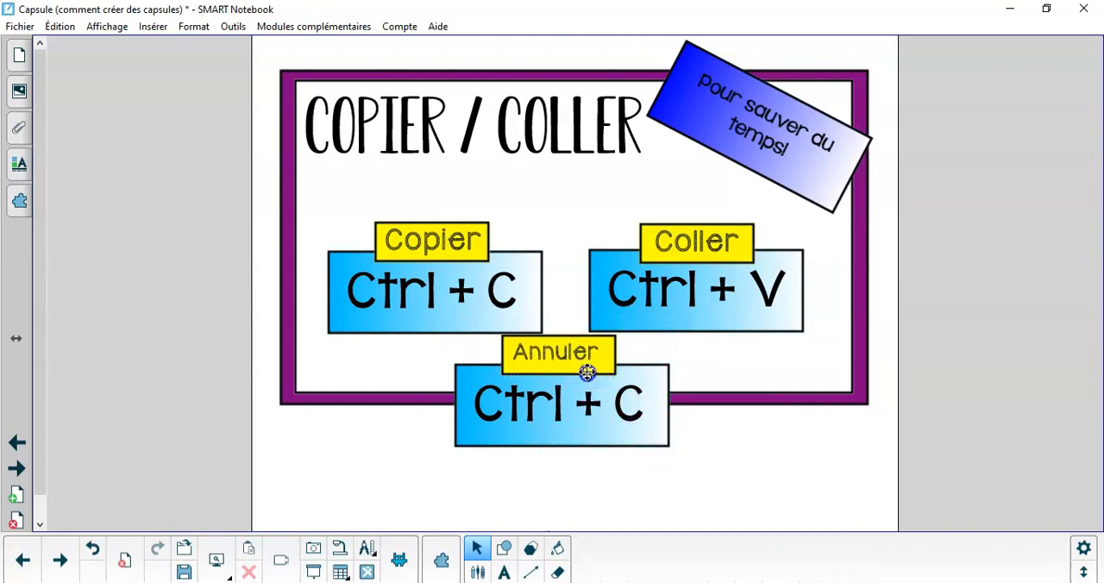
# Change the letter C in the pasted blue box to Z so that it reads Ctrl + Z
pyautogui.click(614, 423)
pyautogui.doubleClick(647, 409)
pyautogui.click(717, 502)
pyautogui.click(634, 413)
pyautogui.click(631, 411)
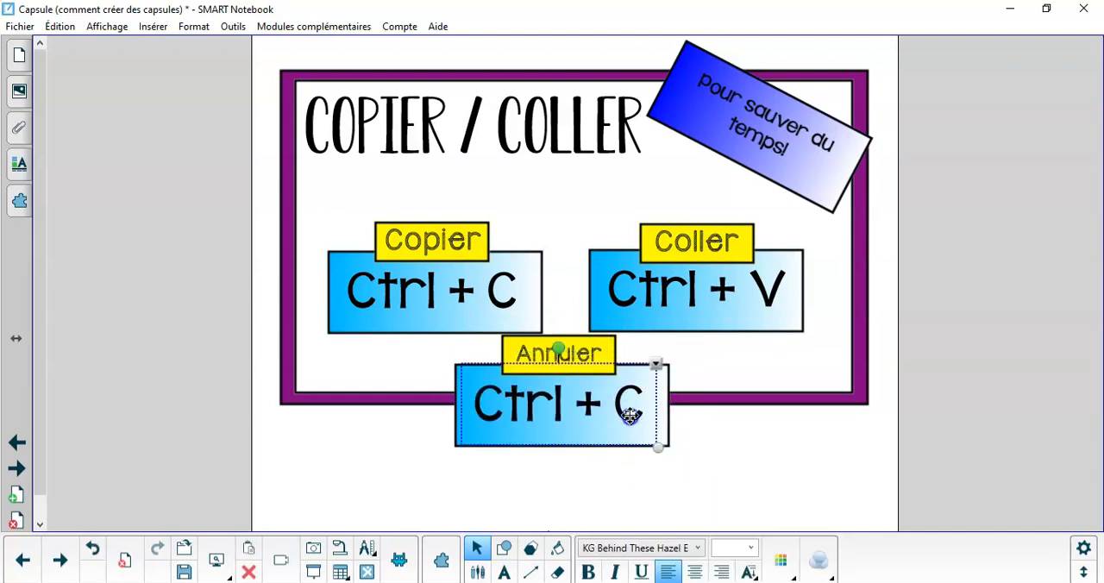
pyautogui.moveTo(646, 410); pyautogui.dragTo(625, 412)
pyautogui.write('Z')
pyautogui.click(661, 491)
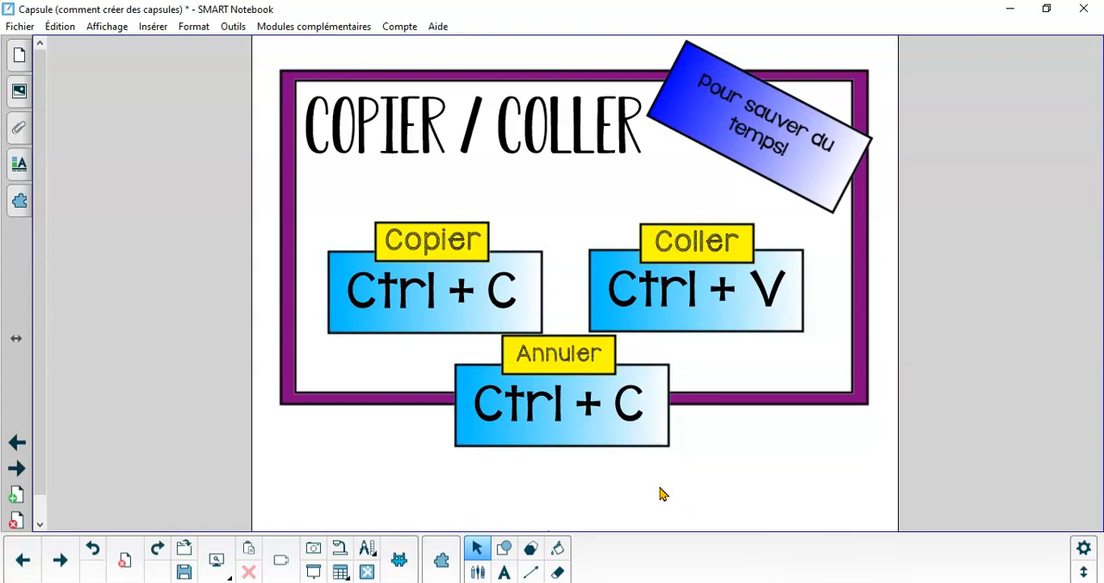
# Undo the text edits, the move and the pasting of the third label and box
pyautogui.hotkey('ctrl', 'z')
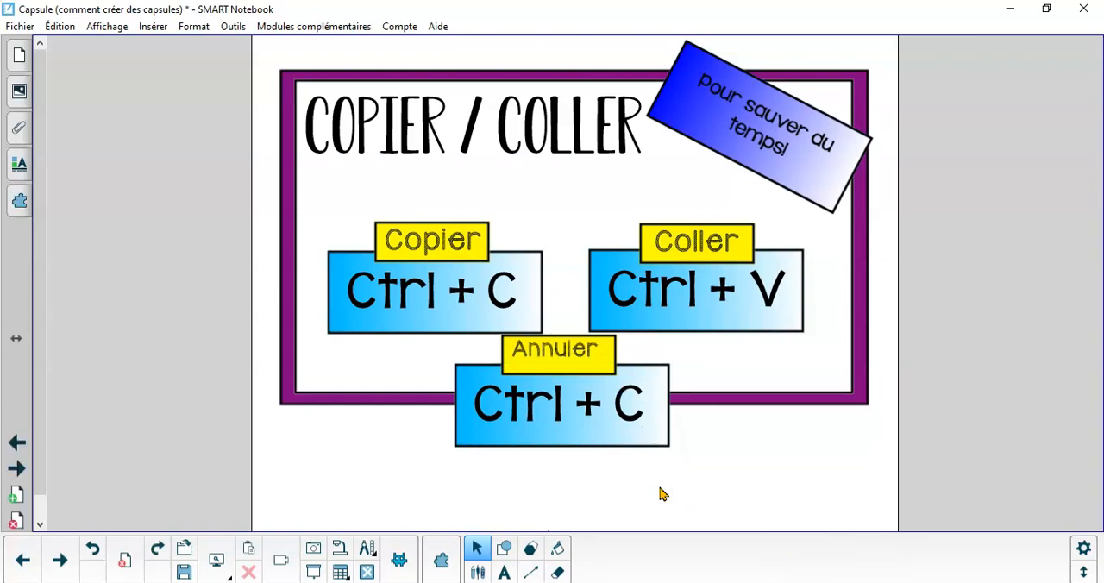
pyautogui.hotkey('ctrl', 'z')
pyautogui.hotkey('ctrl', 'z')
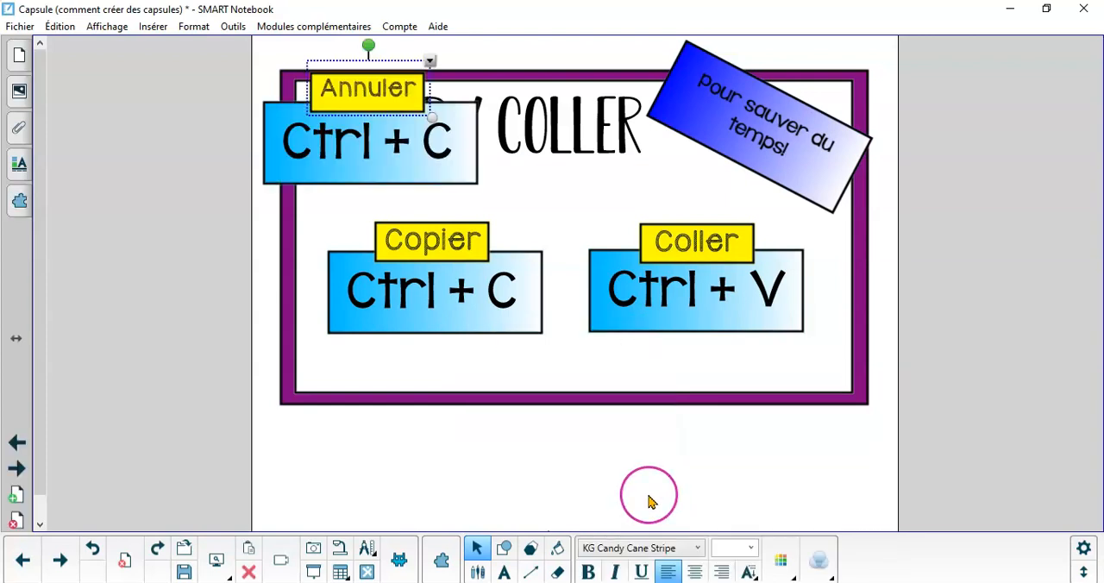
pyautogui.hotkey('ctrl', 'z')
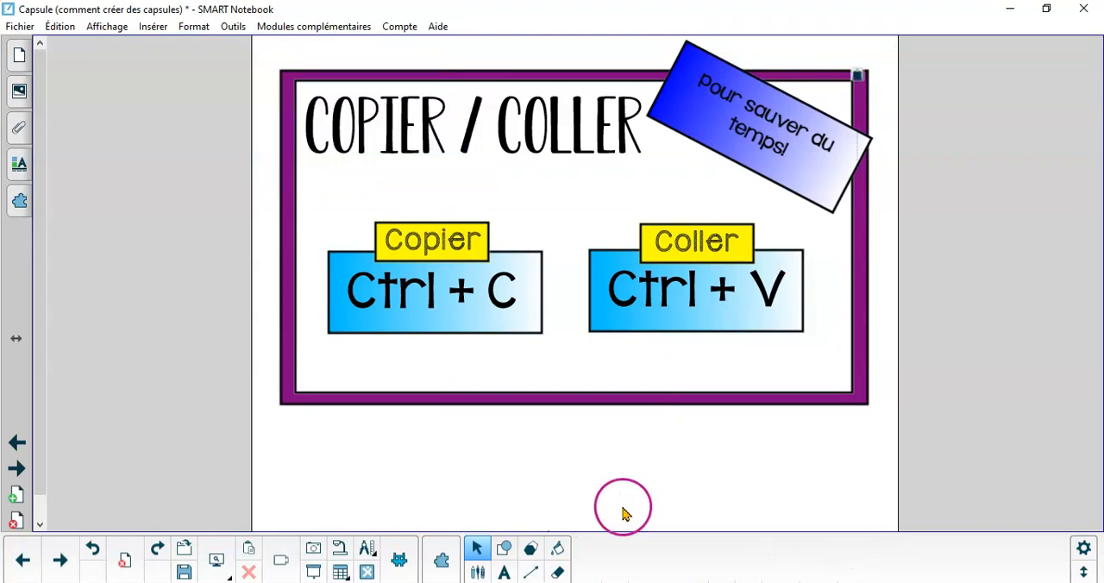
# Show the page thumbnails and add a blank page right after the COPIER / COLLER page
pyautogui.click(19, 56)
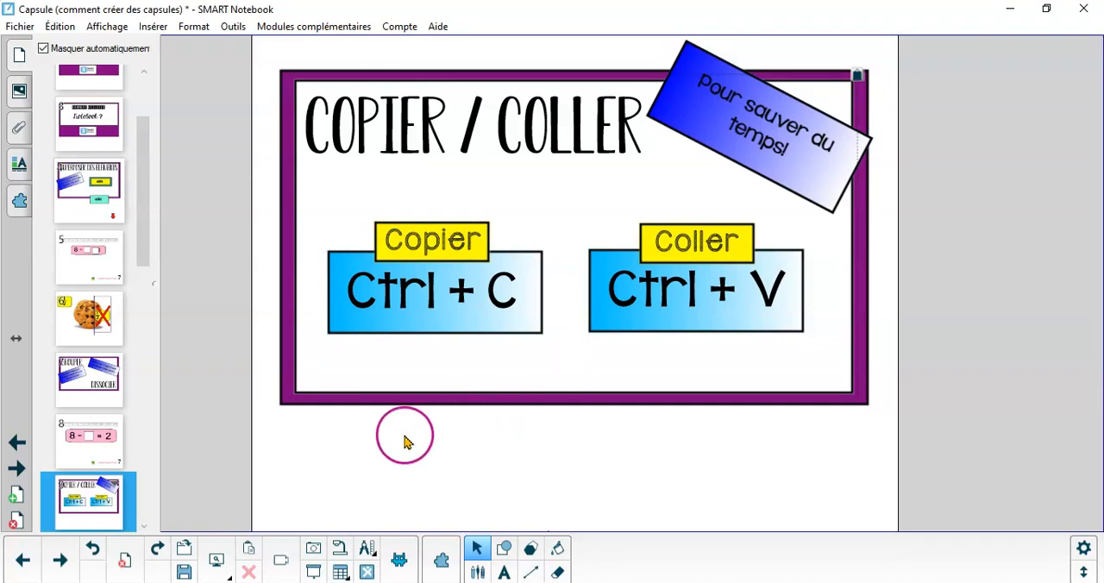
pyautogui.scroll(-2, 101, 383)
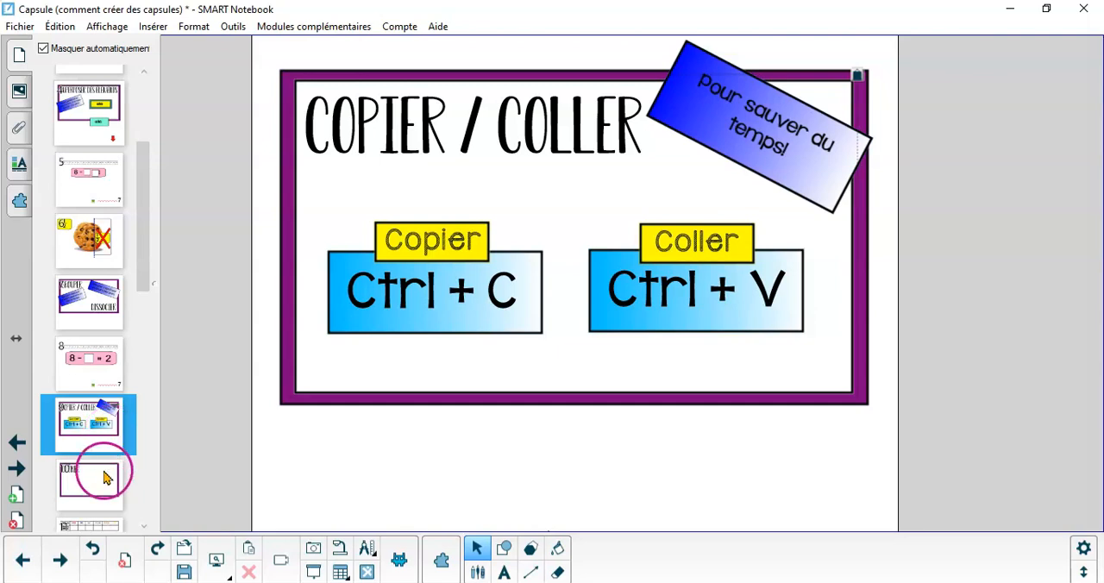
pyautogui.click(103, 476)
pyautogui.click(99, 427)
pyautogui.click(17, 495)
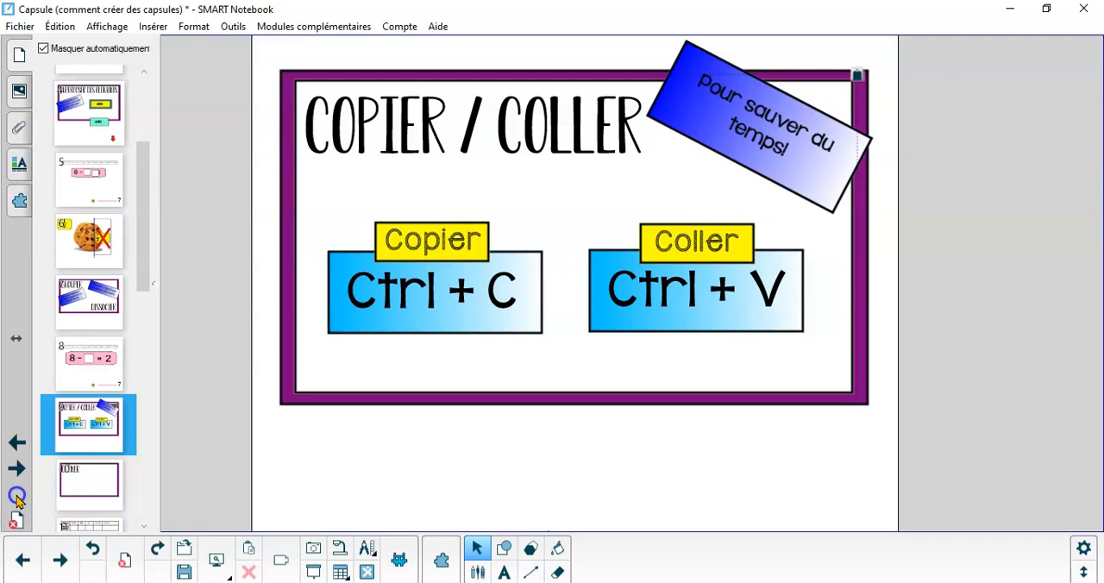
pyautogui.click(369, 409)
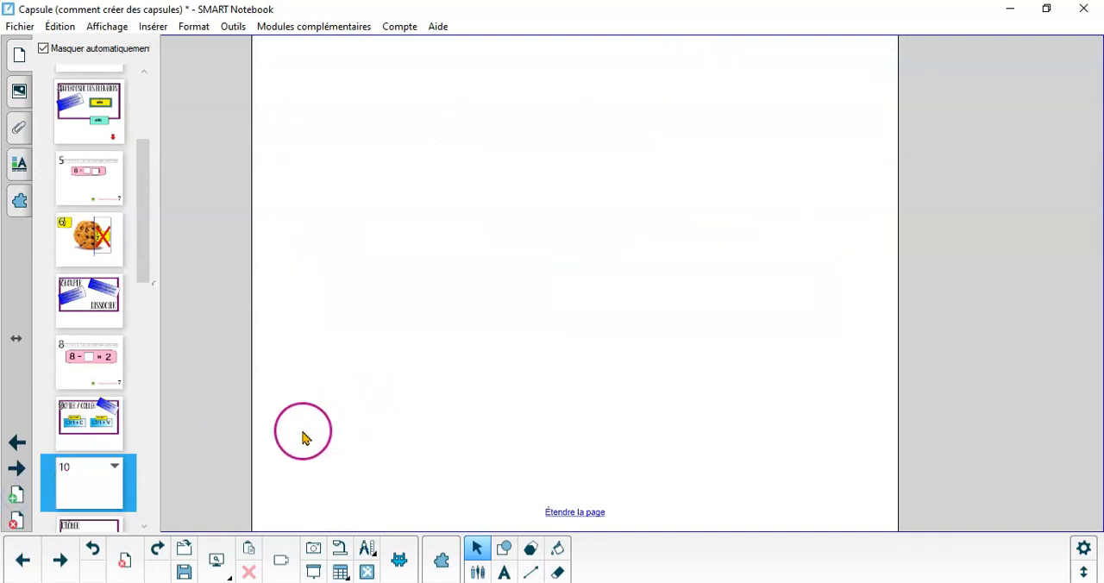
# Paste a duplicate of the COPIER / COLLER page right after the original and open the duplicate
pyautogui.hotkey('ctrl', 'v')
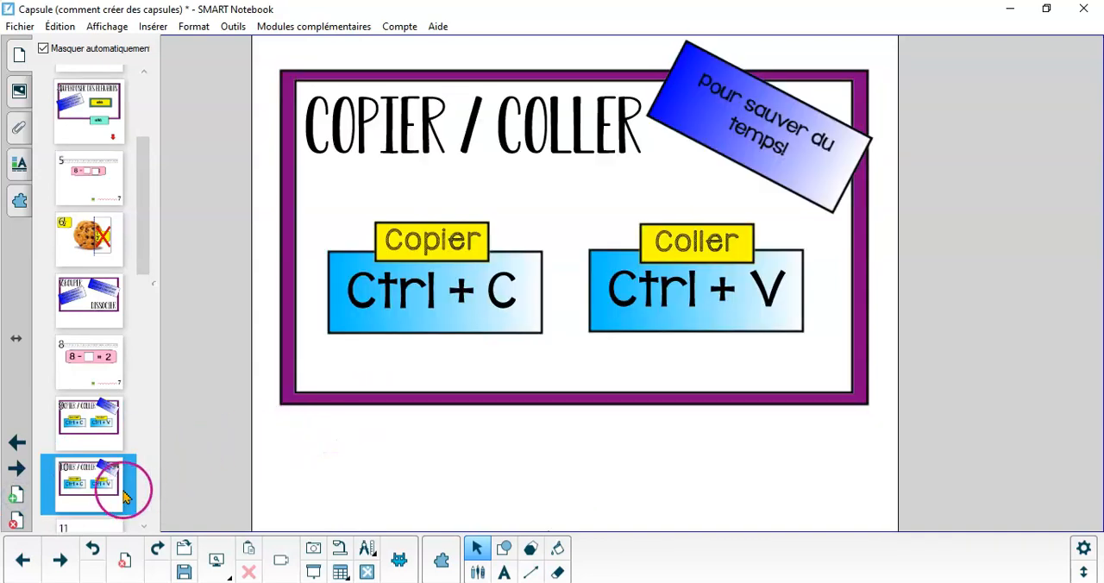
pyautogui.click(116, 423)
pyautogui.click(117, 478)
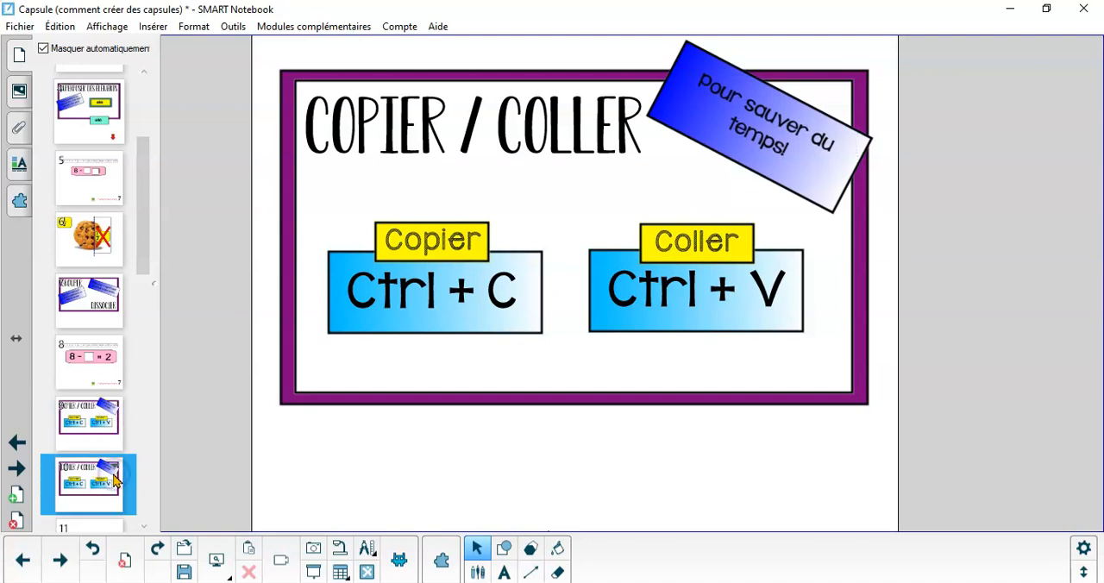
pyautogui.click(570, 129)
pyautogui.click(549, 129)
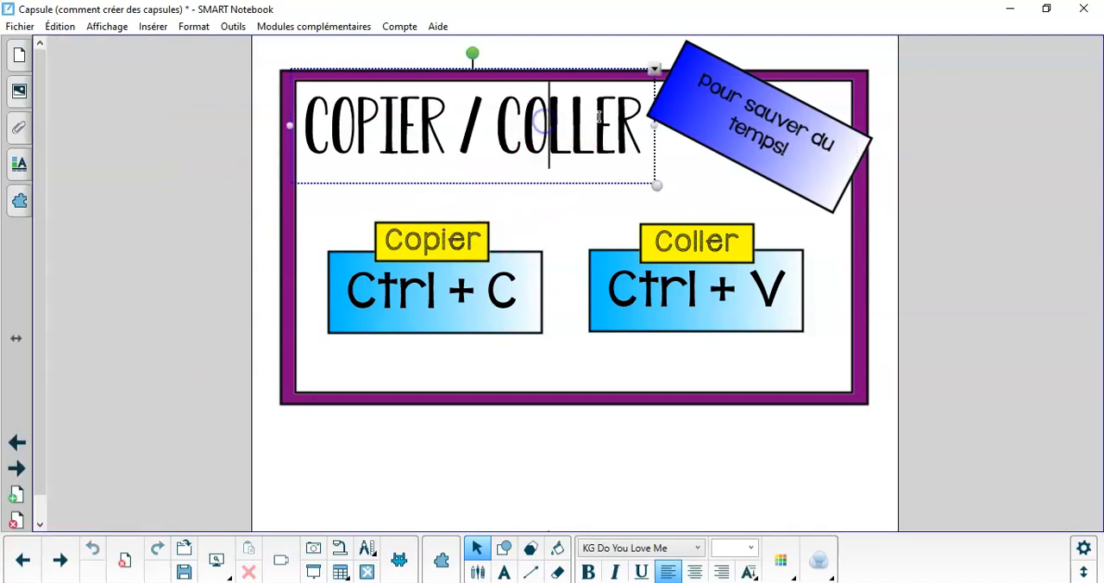
pyautogui.moveTo(618, 121); pyautogui.dragTo(371, 117)
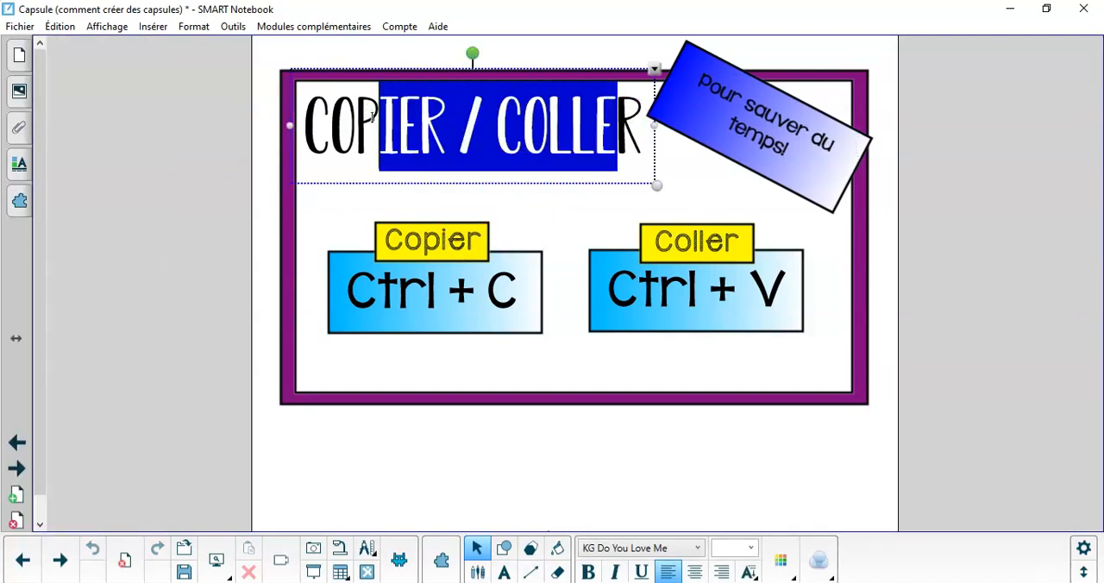
pyautogui.click(404, 423)
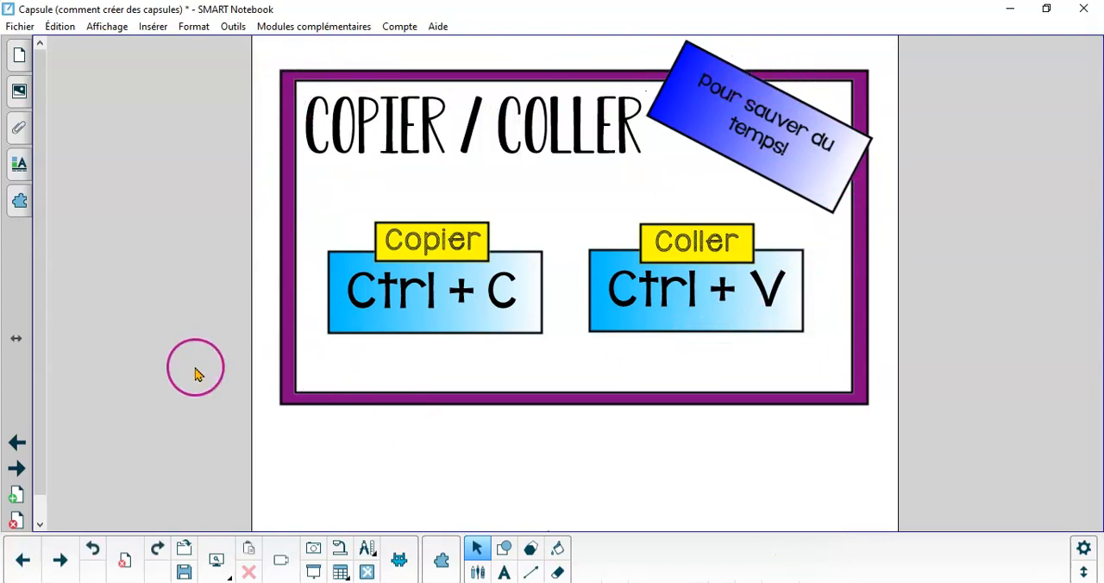
# On the CLÔNER page, draw a red-filled X shape with a black outline inside the purple frame
pyautogui.click(19, 52)
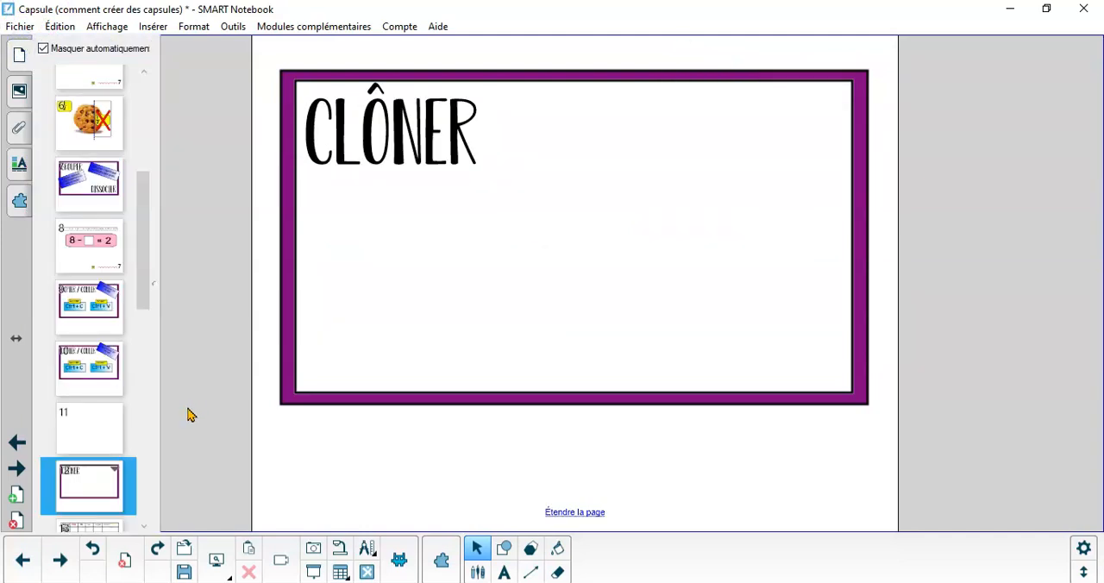
pyautogui.scroll(-1, 109, 499)
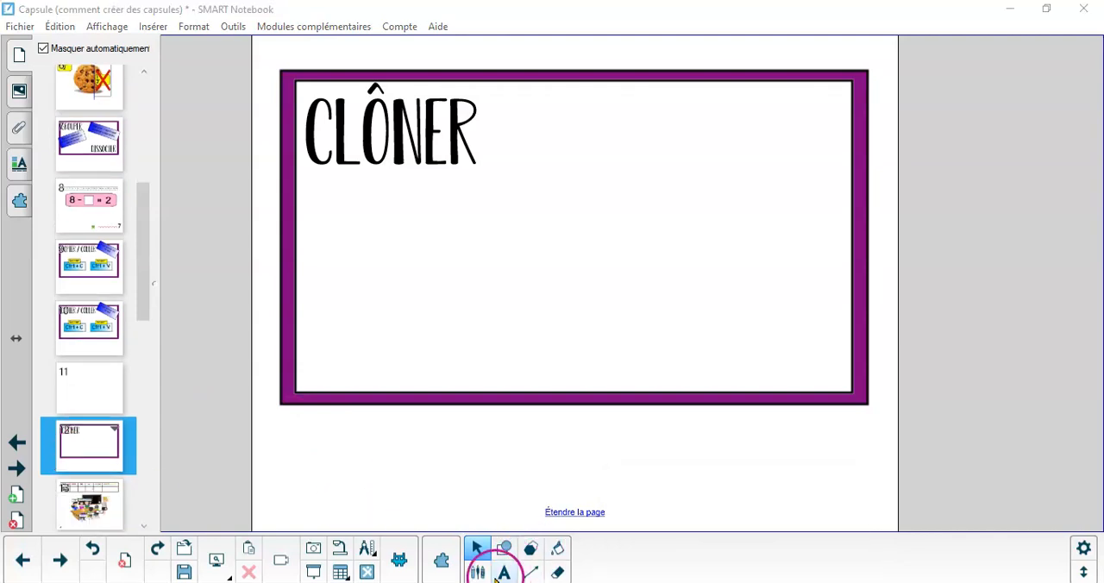
pyautogui.click(507, 552)
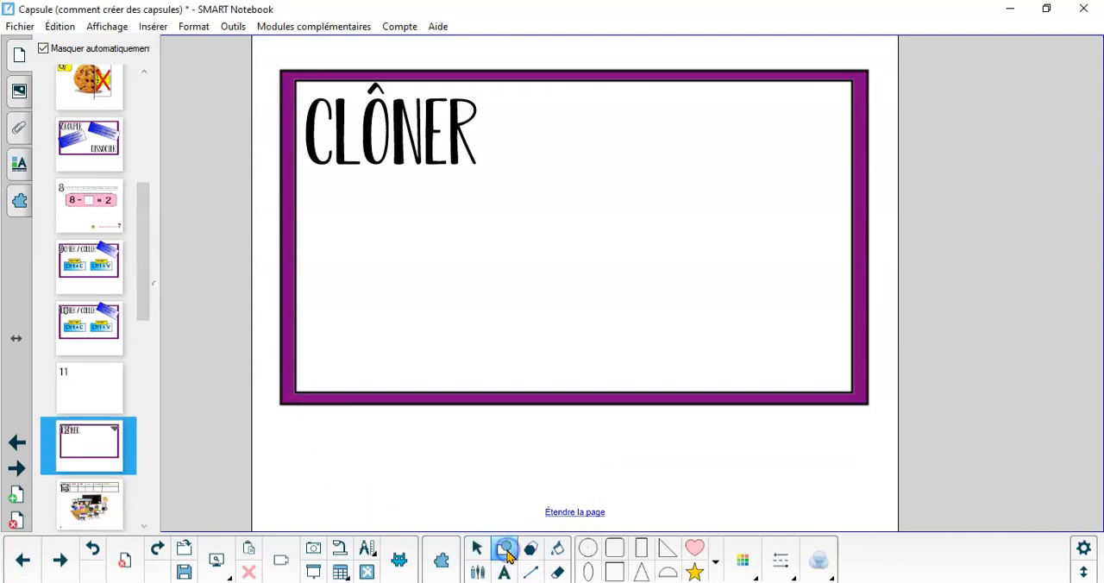
pyautogui.click(721, 565)
pyautogui.click(679, 510)
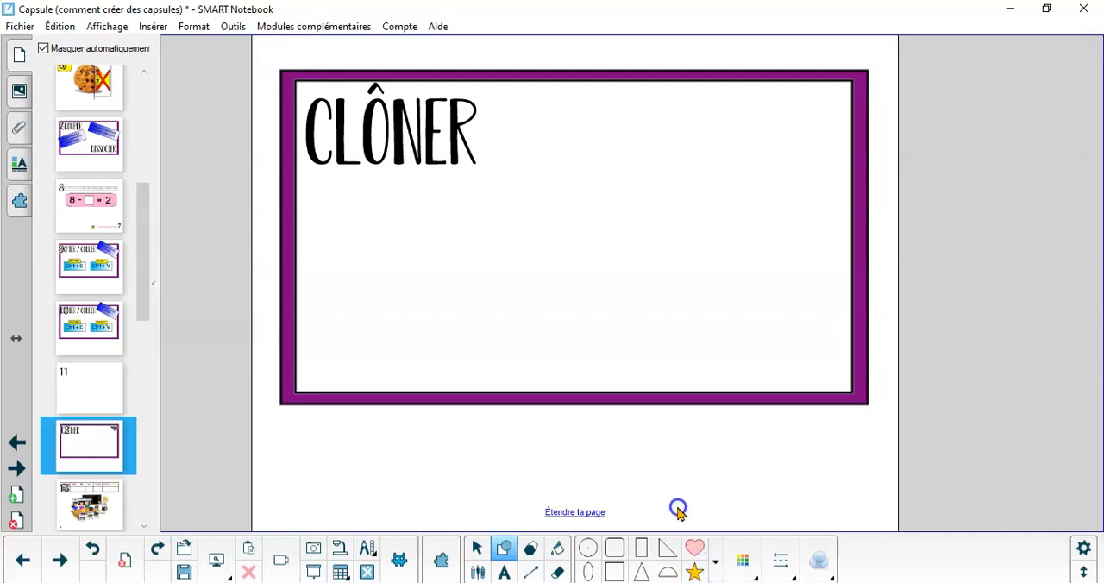
pyautogui.click(746, 563)
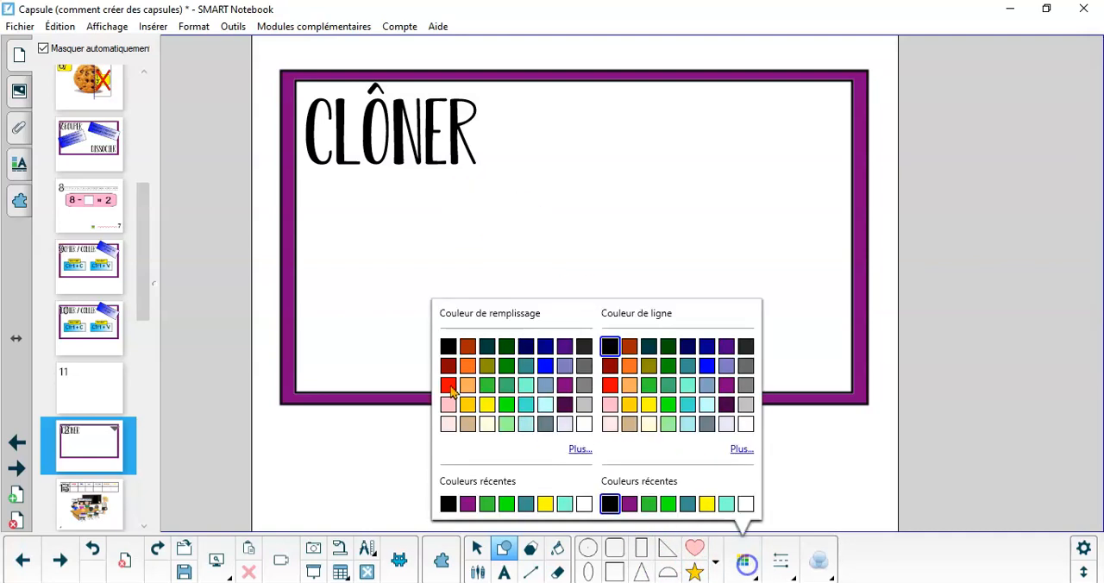
pyautogui.click(451, 390)
pyautogui.moveTo(534, 150); pyautogui.dragTo(686, 278)
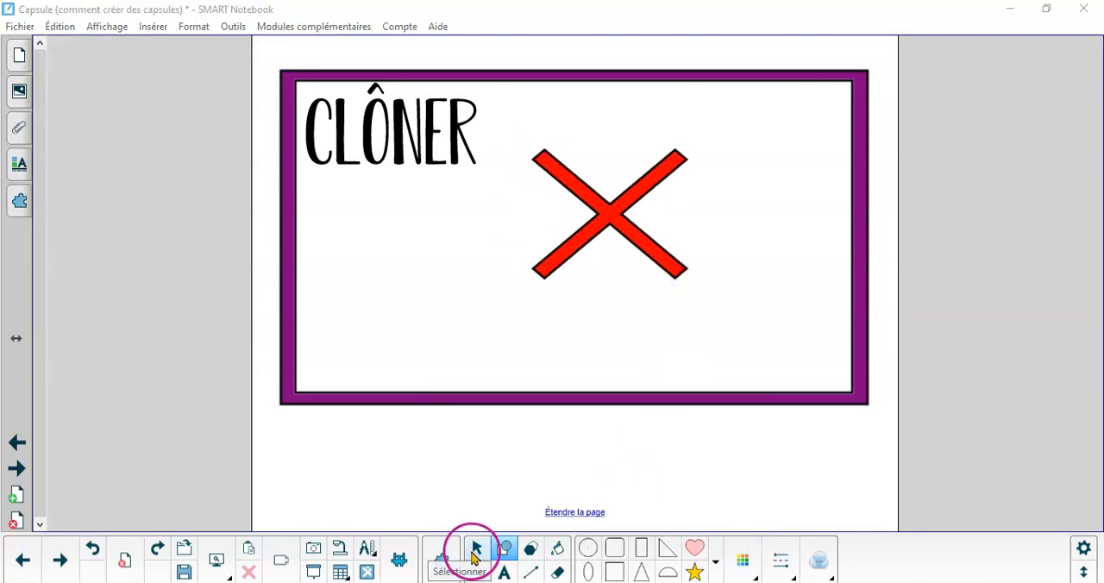
# Turn the red X shape into an infinite cloner
pyautogui.click(476, 548)
pyautogui.click(630, 237)
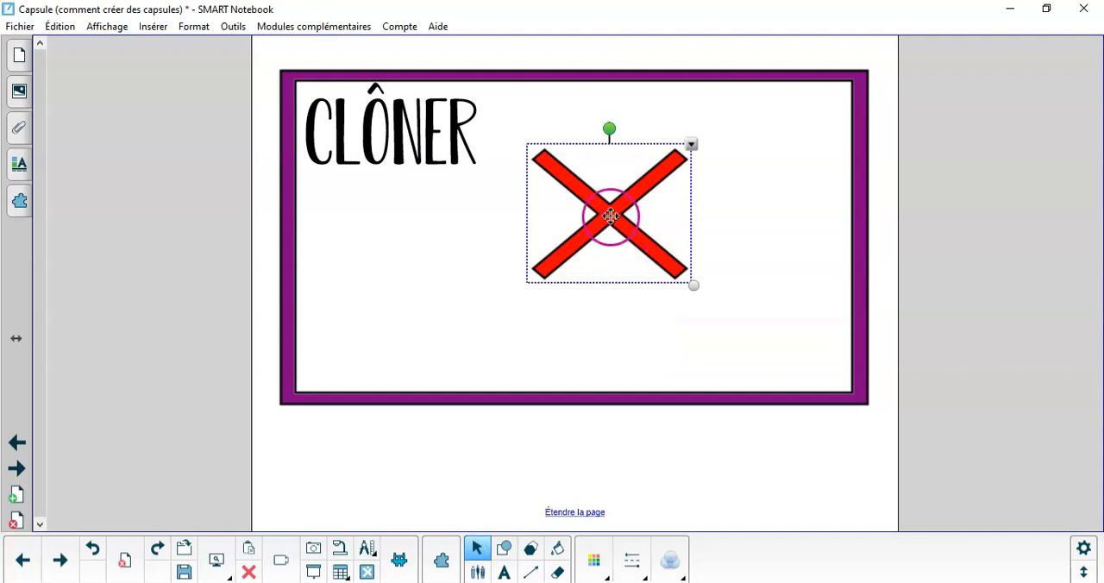
pyautogui.rightClick(611, 216)
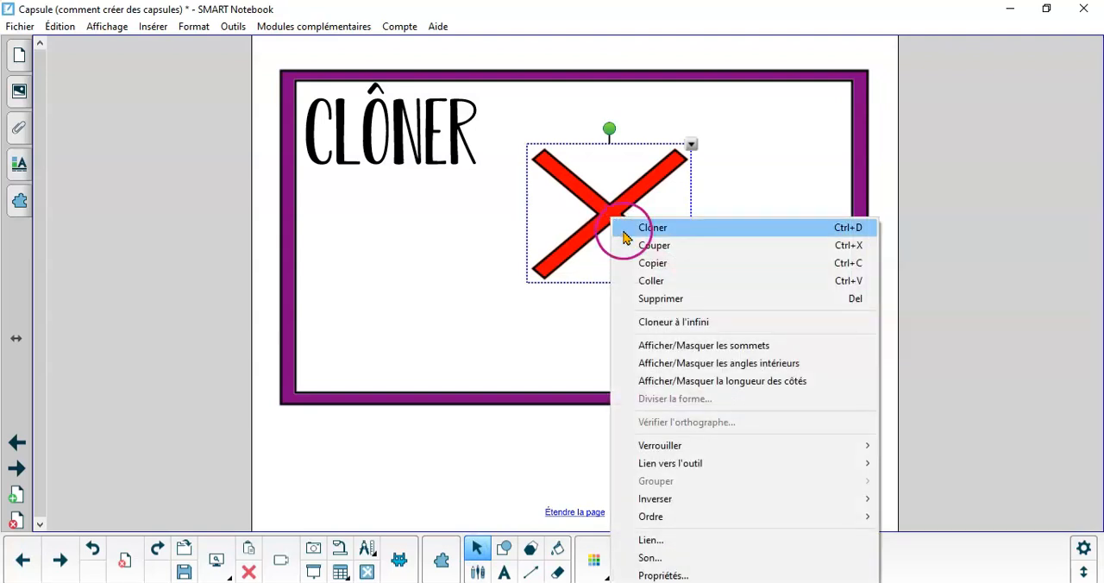
pyautogui.click(645, 325)
# Pull several clones off the red X and place them around the original
pyautogui.moveTo(628, 206); pyautogui.dragTo(437, 253)
pyautogui.moveTo(610, 221); pyautogui.dragTo(765, 279)
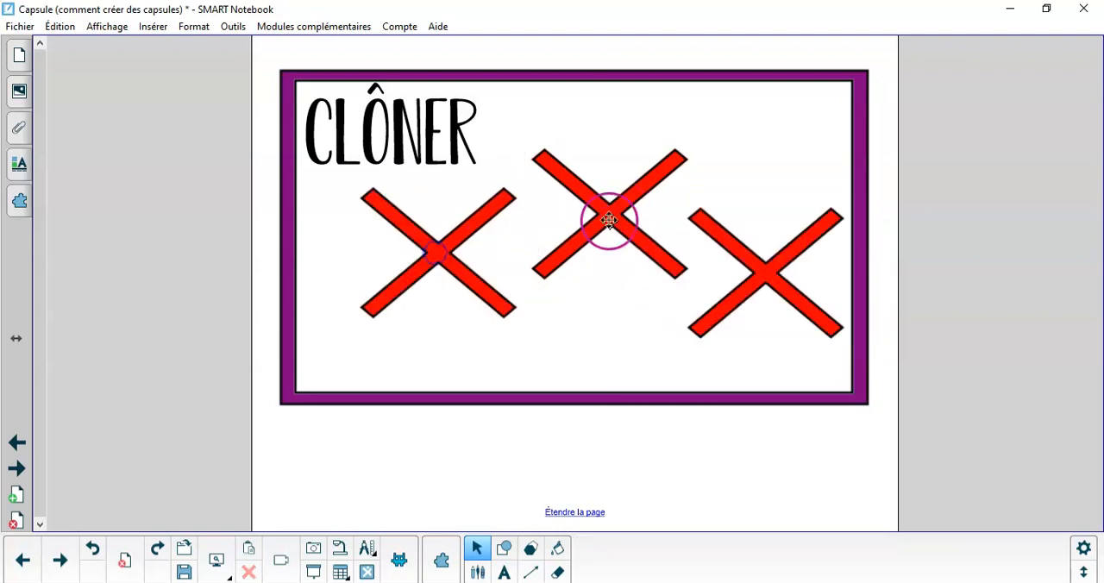
pyautogui.moveTo(609, 221)
pyautogui.mouseDown()
pyautogui.moveTo(697, 140)
pyautogui.moveTo(586, 325)
pyautogui.moveTo(586, 350)
pyautogui.moveTo(513, 86)
pyautogui.mouseUp()
pyautogui.moveTo(606, 222); pyautogui.dragTo(703, 228)
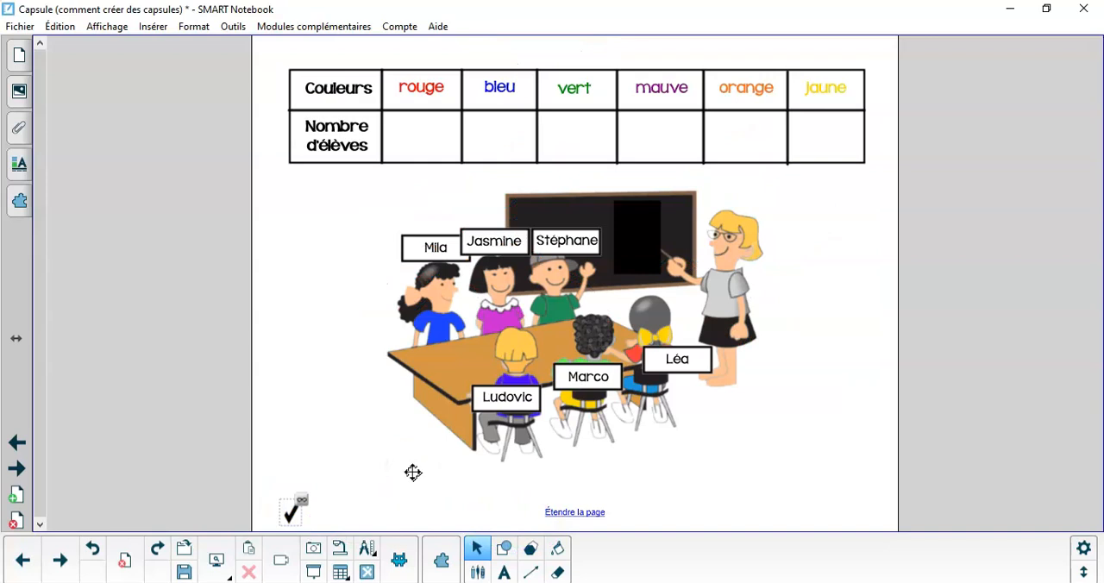
# On the class colours table page, place a clone of the check mark in the rouge column
pyautogui.click(396, 473)
pyautogui.click(292, 515)
pyautogui.moveTo(292, 515); pyautogui.dragTo(344, 249)
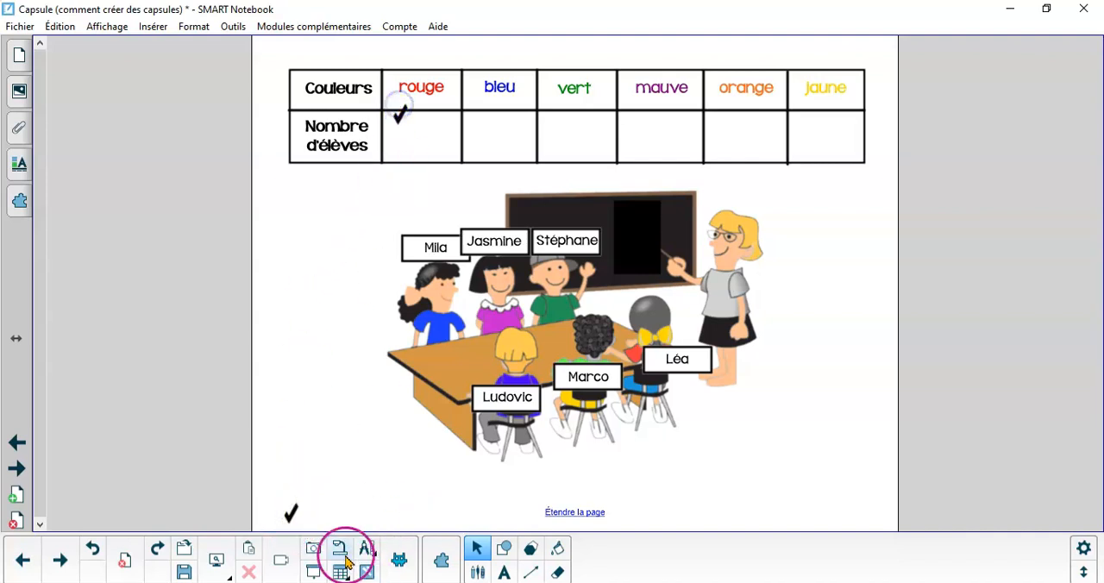
pyautogui.moveTo(293, 516); pyautogui.dragTo(530, 138)
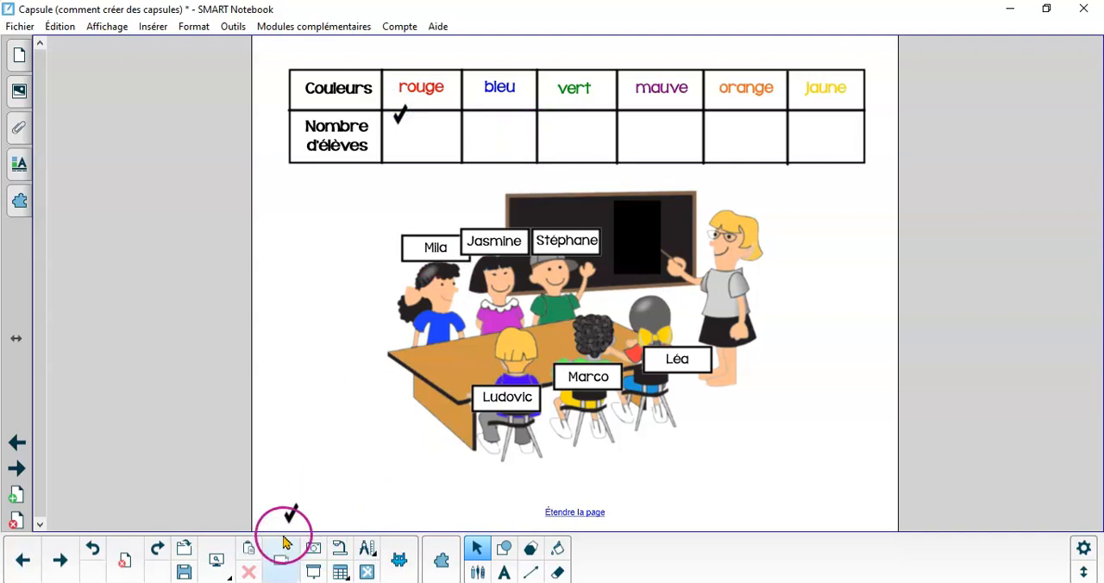
# Place a second clone of the check mark beside the first one in the rouge column
pyautogui.click(435, 241)
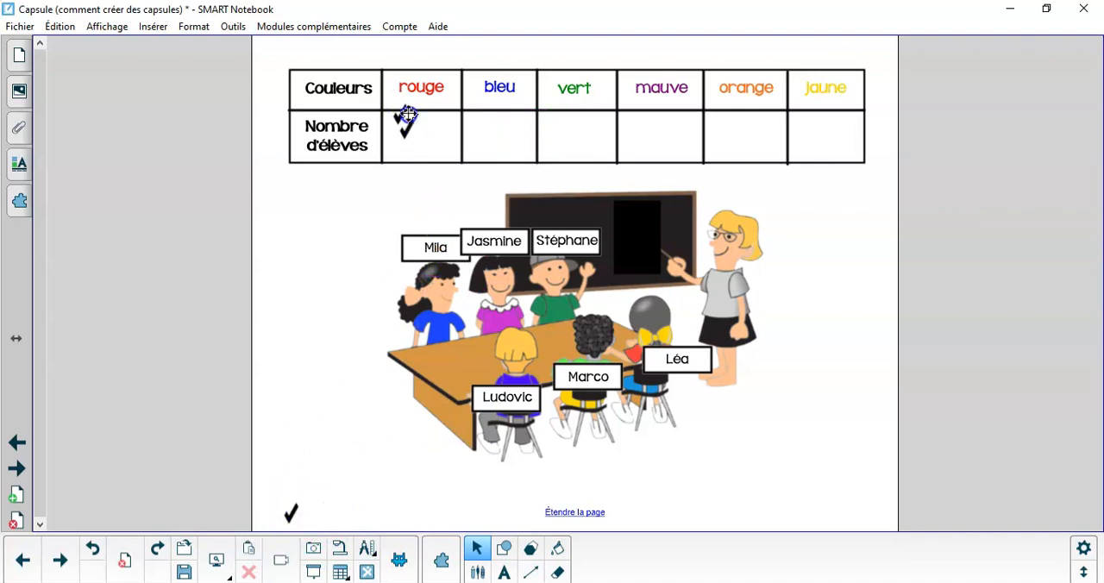
pyautogui.moveTo(394, 130); pyautogui.dragTo(398, 128)
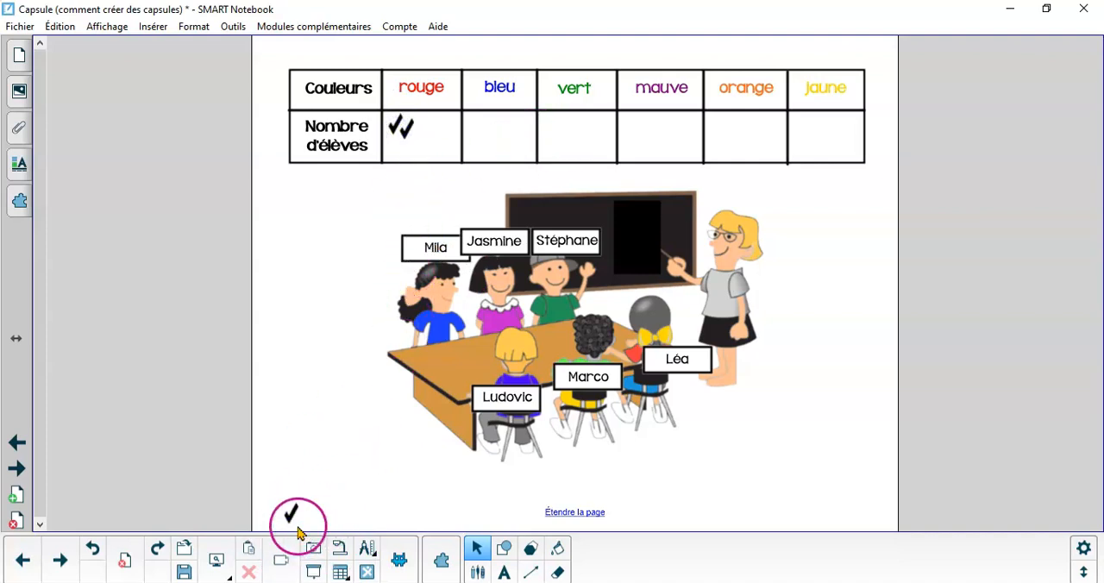
# On the VERROUILLER EN PLACE page, draw three pink hearts close together inside the purple frame
pyautogui.click(16, 468)
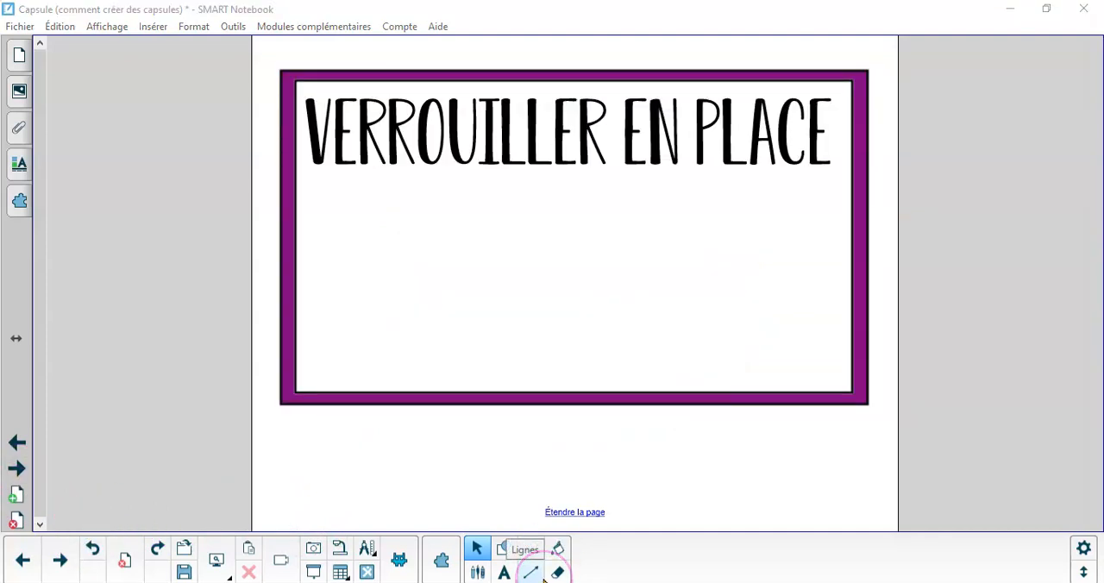
pyautogui.click(528, 573)
pyautogui.click(505, 573)
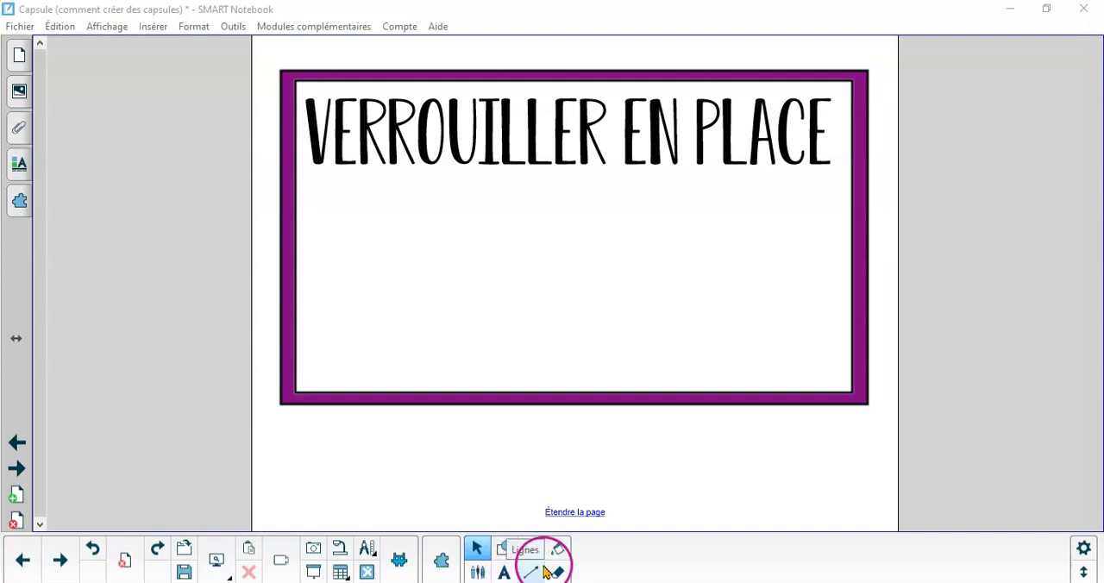
pyautogui.click(502, 550)
pyautogui.click(695, 550)
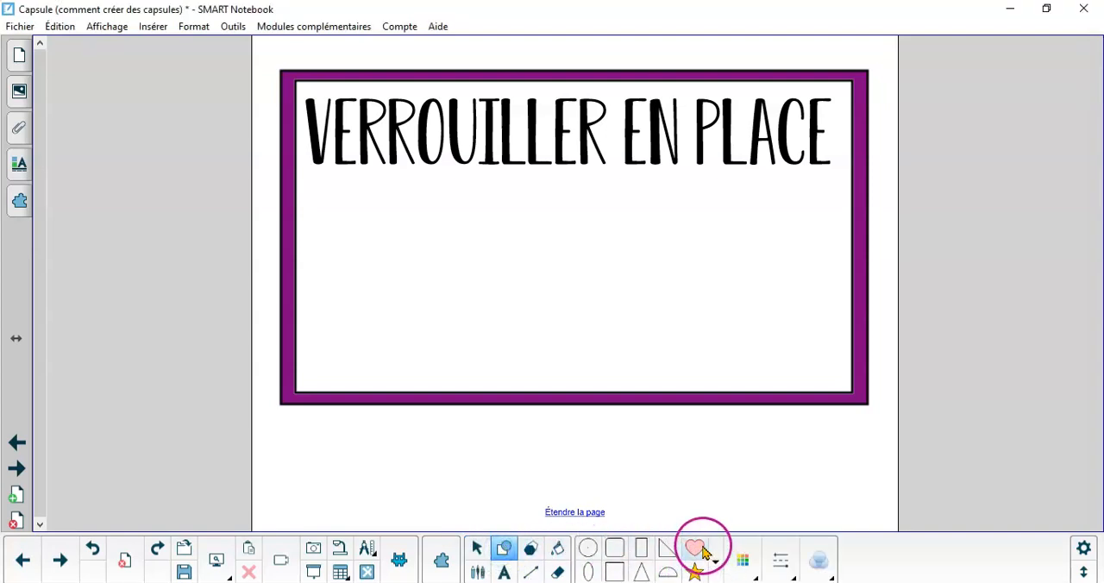
pyautogui.moveTo(432, 197); pyautogui.dragTo(523, 279)
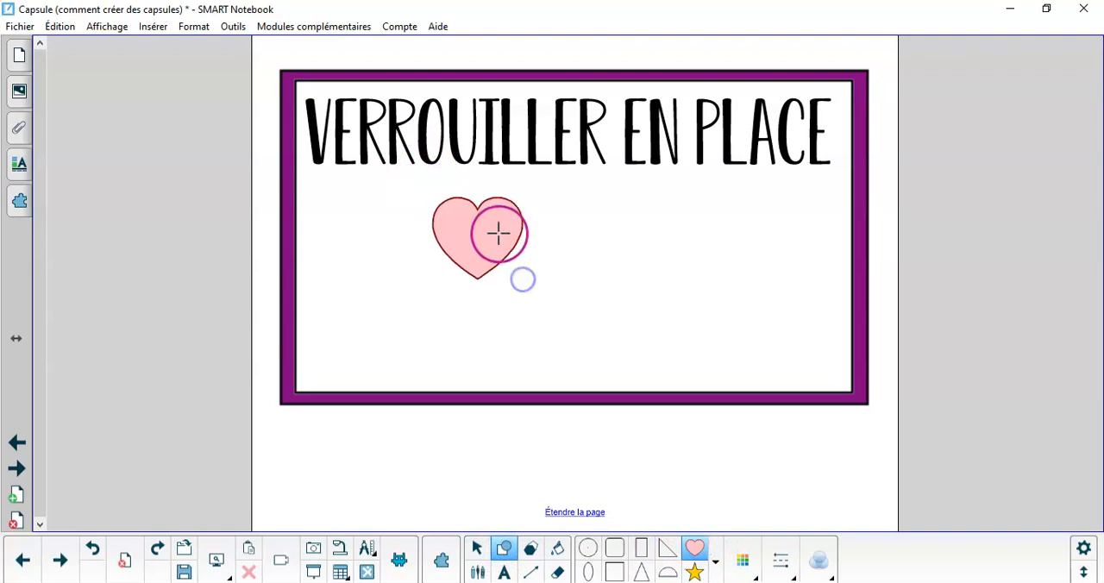
pyautogui.moveTo(498, 233); pyautogui.dragTo(611, 338)
pyautogui.moveTo(547, 184); pyautogui.dragTo(658, 281)
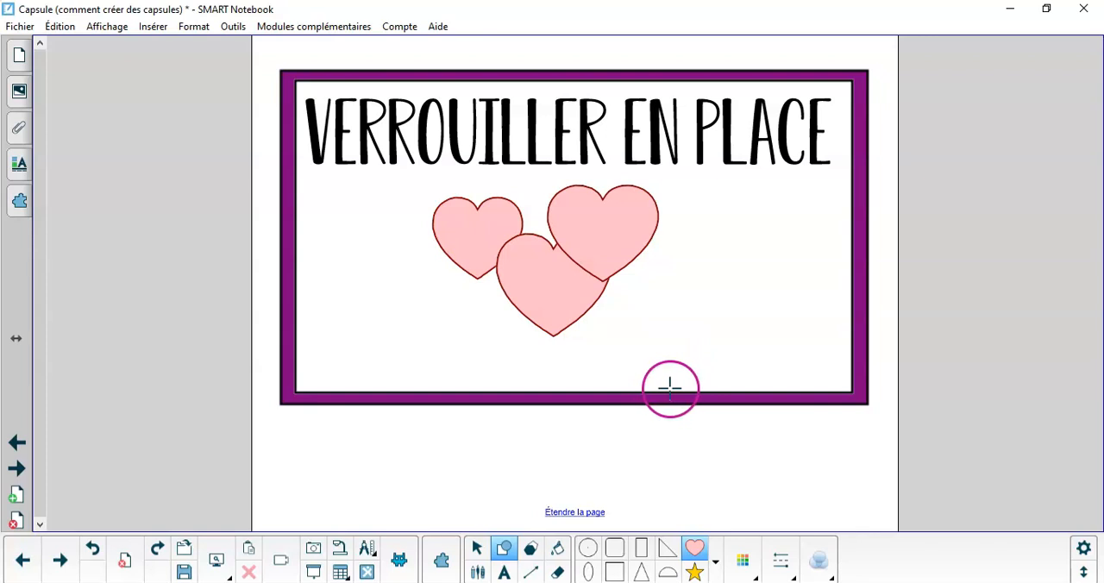
pyautogui.click(475, 550)
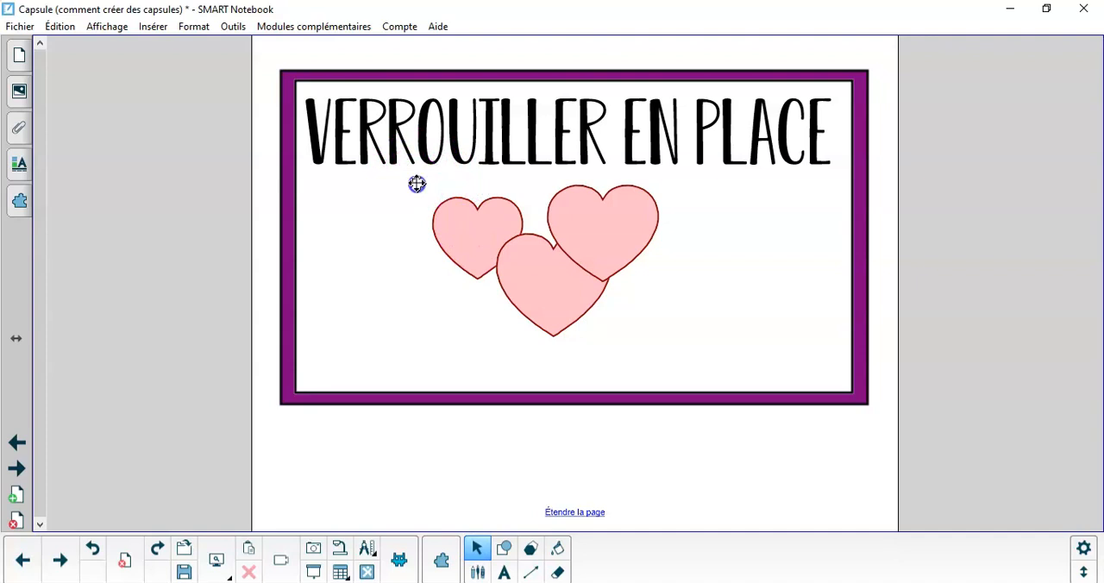
# Try moving the white rectangle out of the purple frame, and undo the move
pyautogui.moveTo(417, 184); pyautogui.dragTo(469, 250)
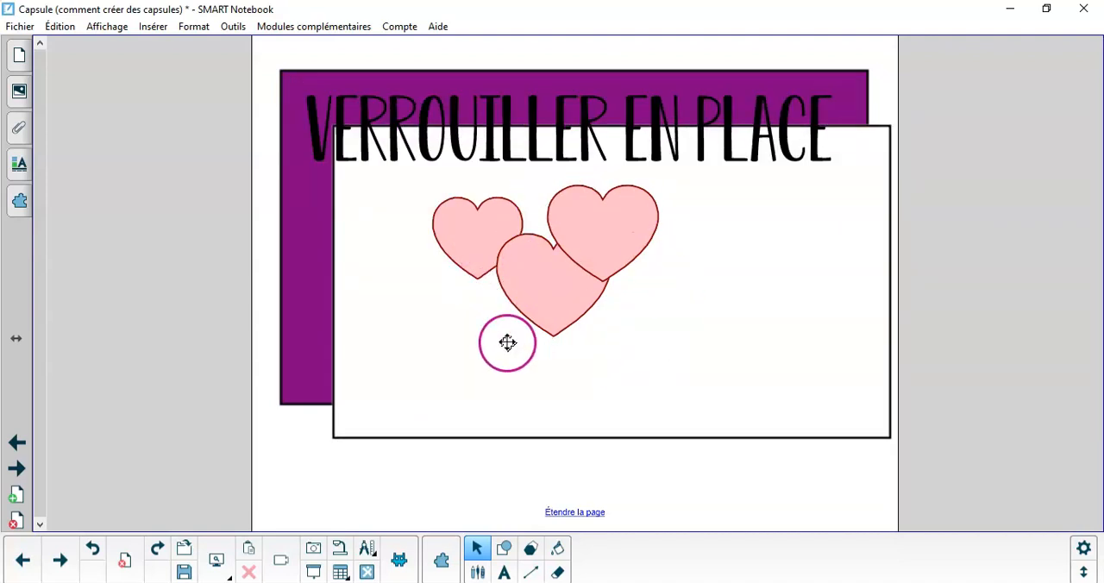
pyautogui.hotkey('ctrl', 'z')
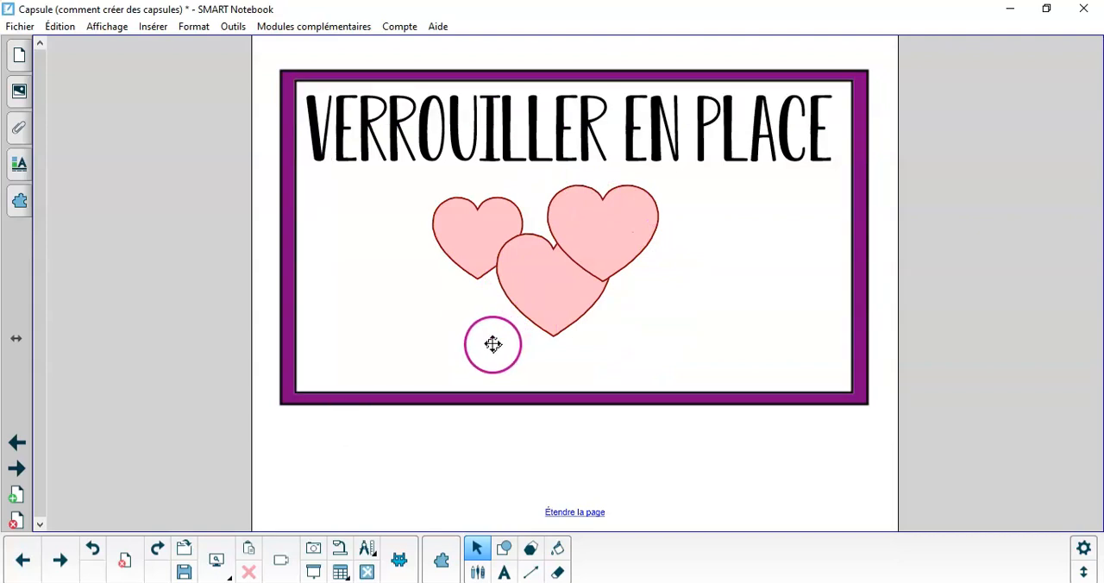
# Lock the VERROUILLER EN PLACE title text in place
pyautogui.rightClick(797, 131)
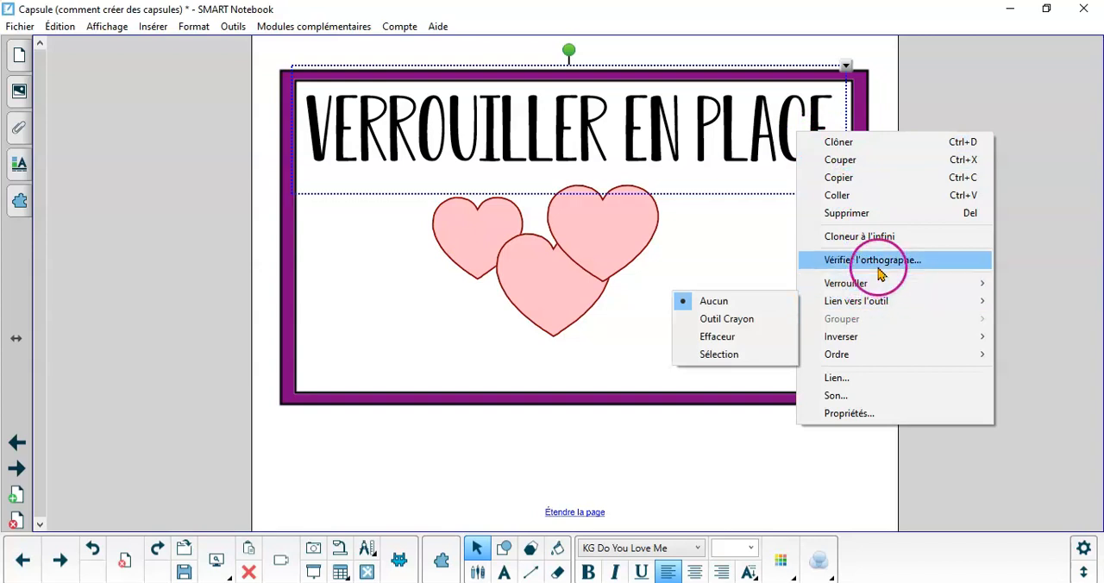
pyautogui.moveTo(876, 286)
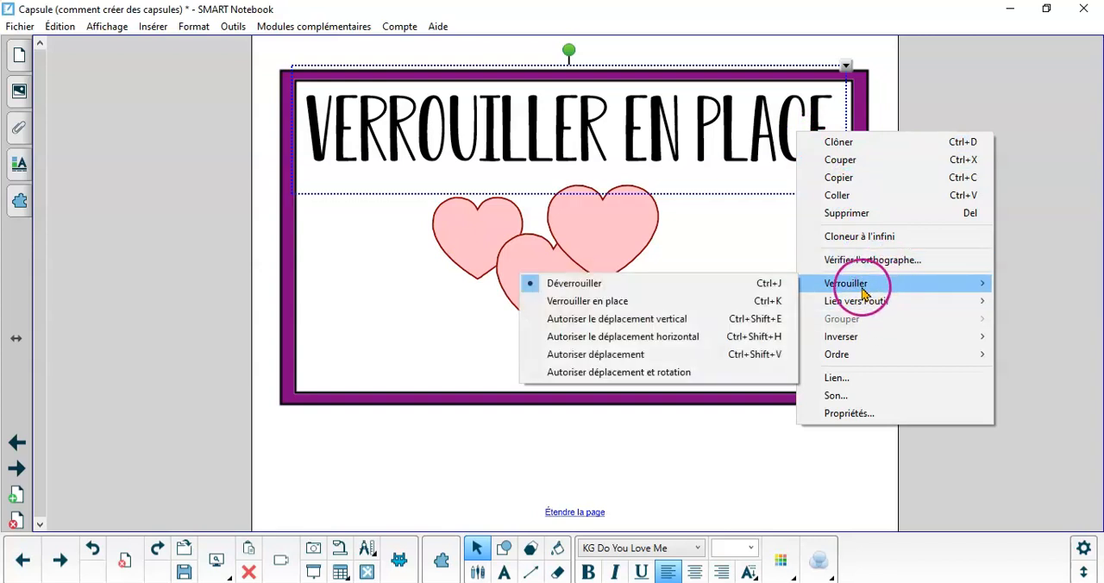
pyautogui.click(742, 301)
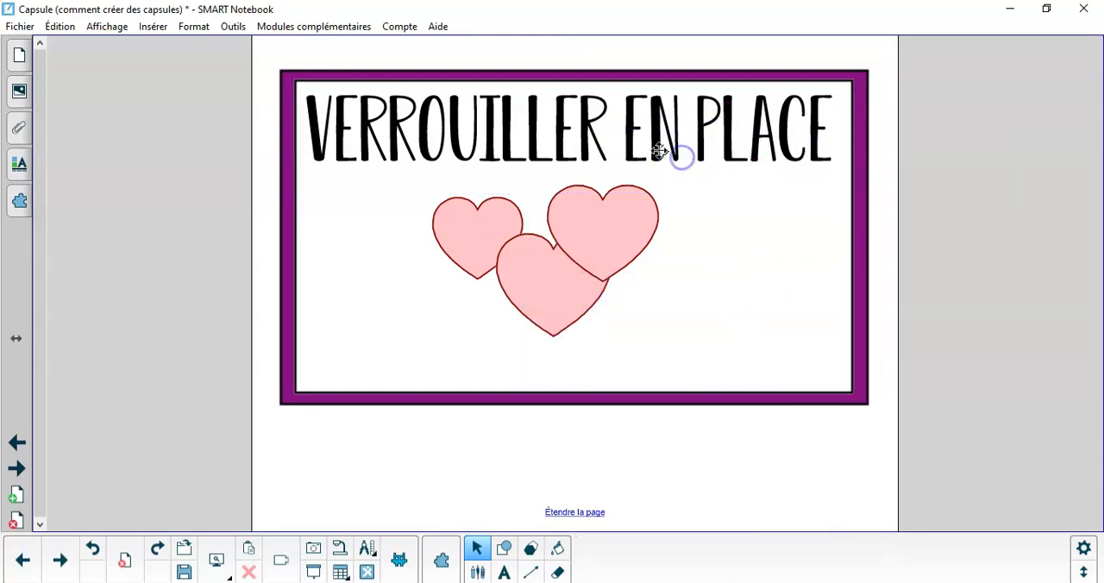
# Lock the white inner rectangle and the purple frame behind it in place
pyautogui.click(842, 218)
pyautogui.rightClick(842, 218)
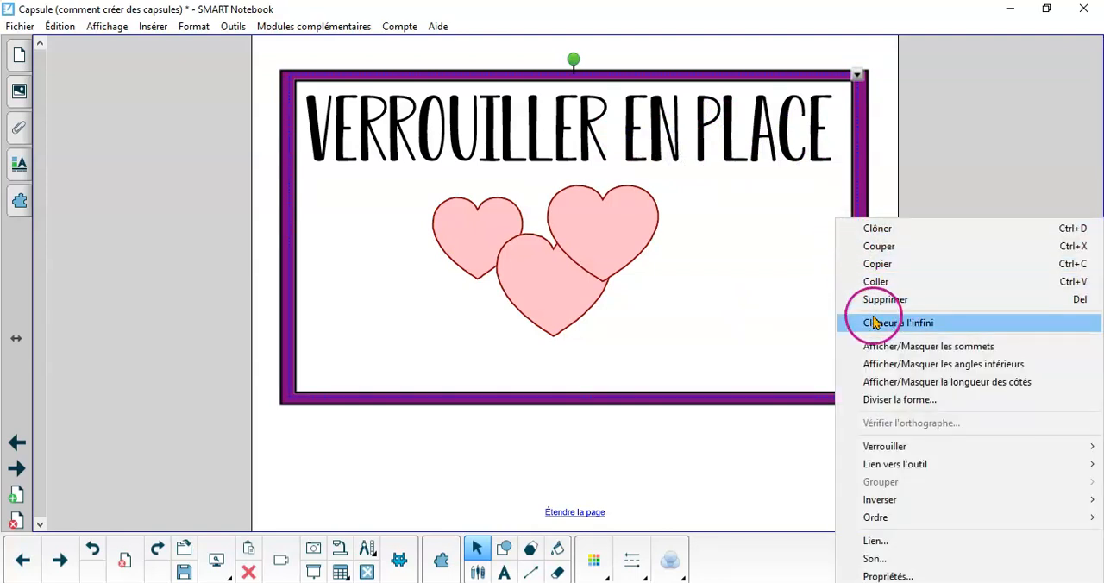
pyautogui.moveTo(889, 449)
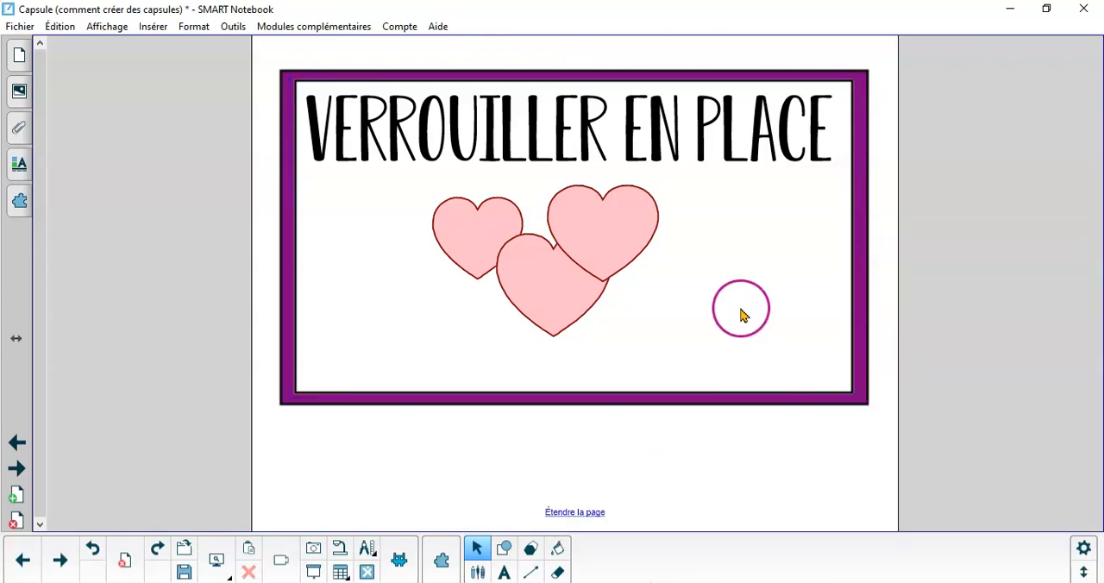
pyautogui.click(861, 124)
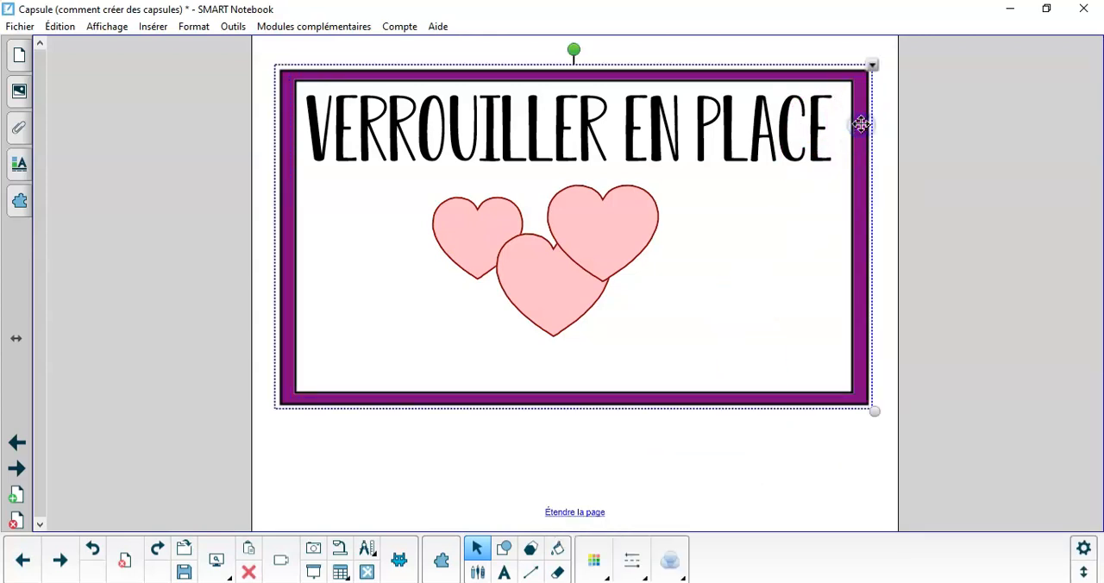
pyautogui.rightClick(861, 125)
pyautogui.moveTo(874, 356)
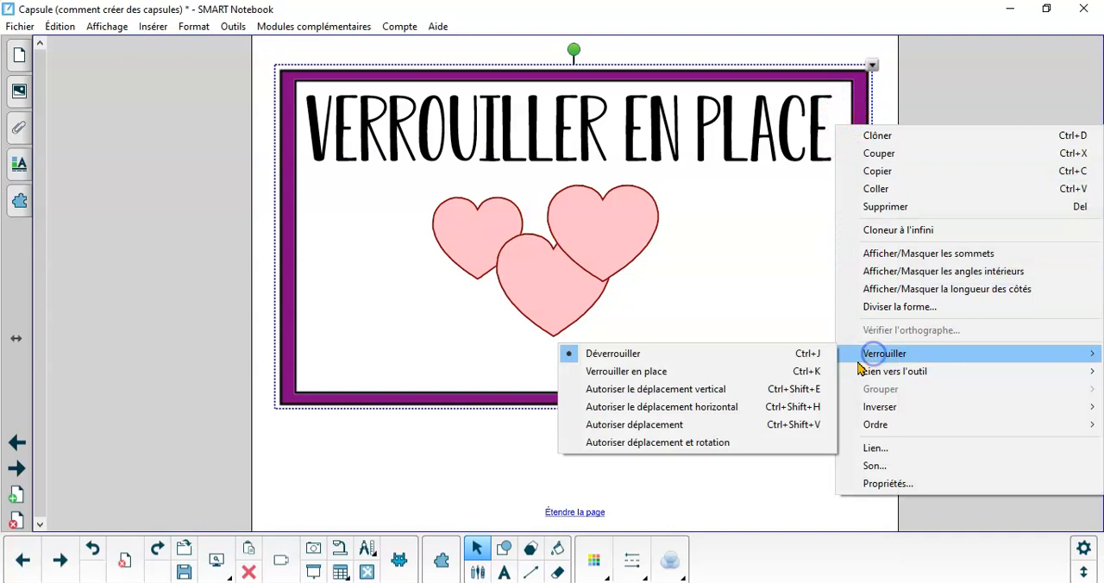
pyautogui.click(717, 375)
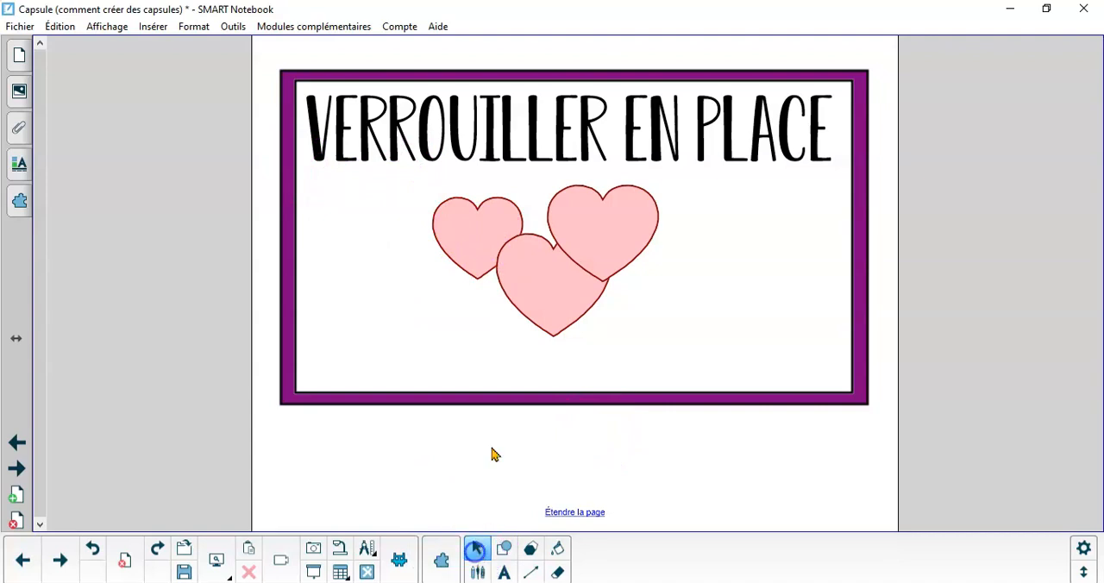
# Group the three hearts and move the group slightly lower inside the frame
pyautogui.moveTo(402, 176); pyautogui.dragTo(708, 362)
pyautogui.rightClick(630, 252)
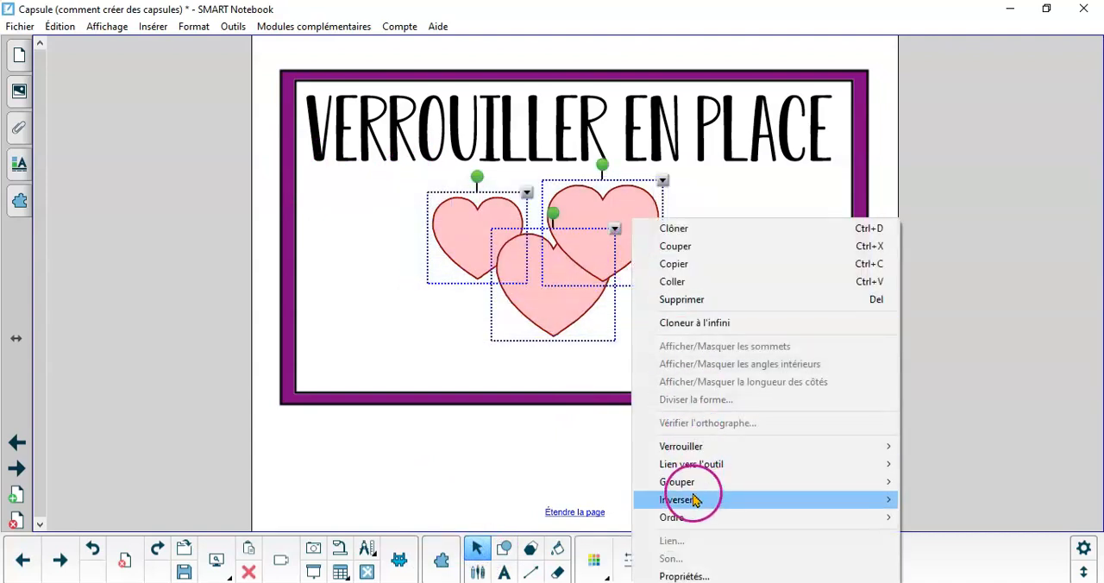
pyautogui.moveTo(695, 483)
pyautogui.click(986, 489)
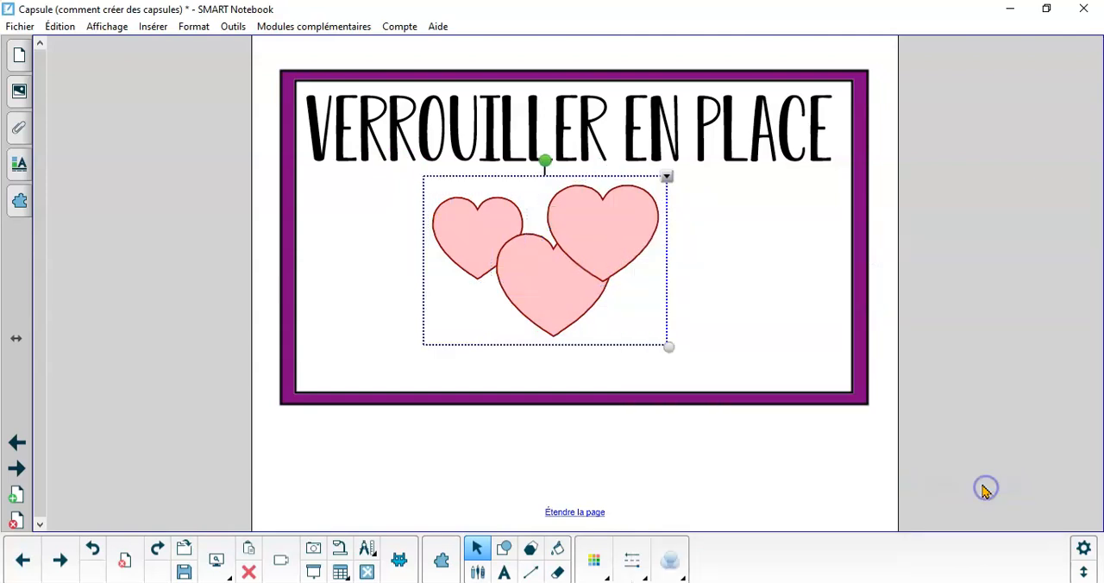
pyautogui.moveTo(562, 264); pyautogui.dragTo(582, 301)
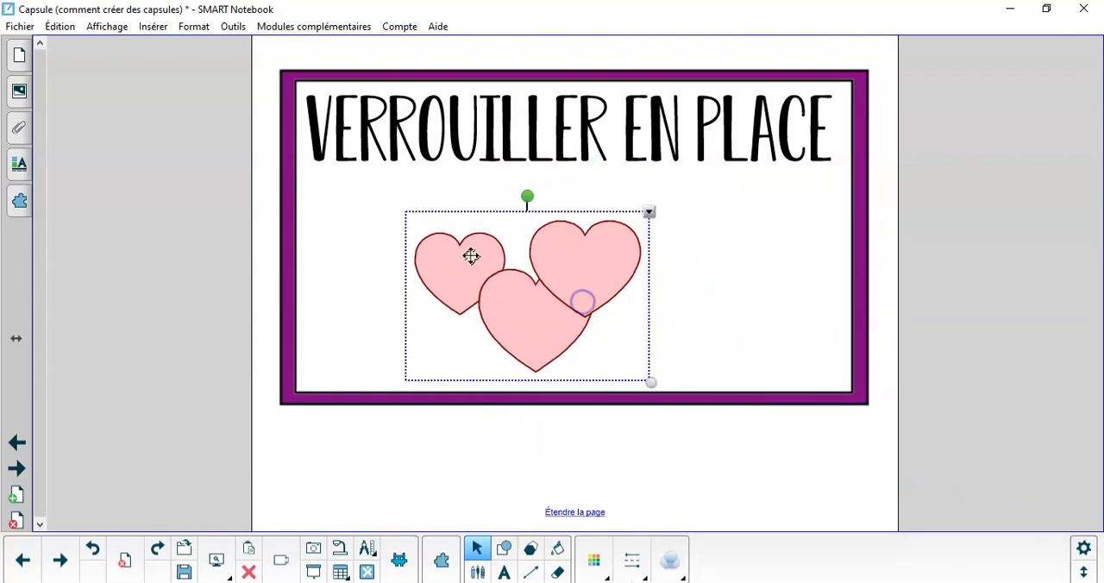
# On the OPTION TABLEAU page, insert a custom table with 10 columns and 3 rows
pyautogui.click(13, 473)
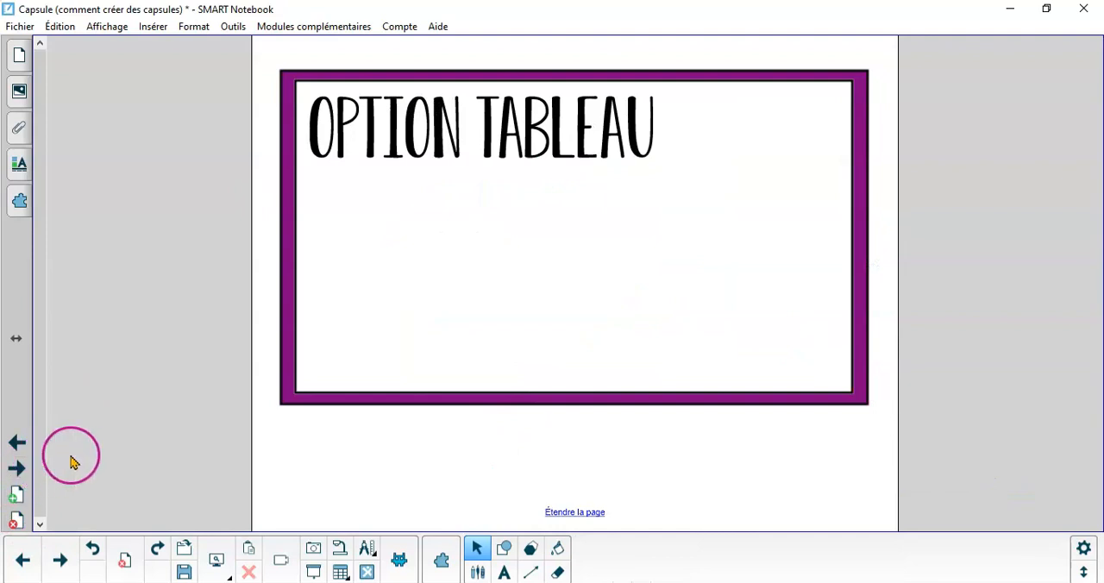
pyautogui.click(407, 565)
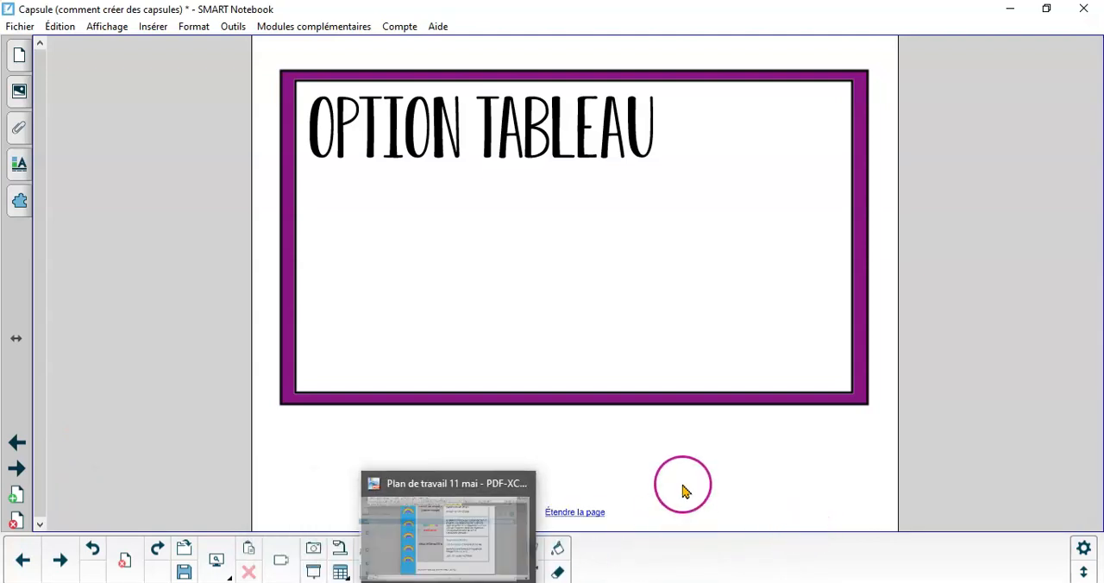
pyautogui.click(340, 573)
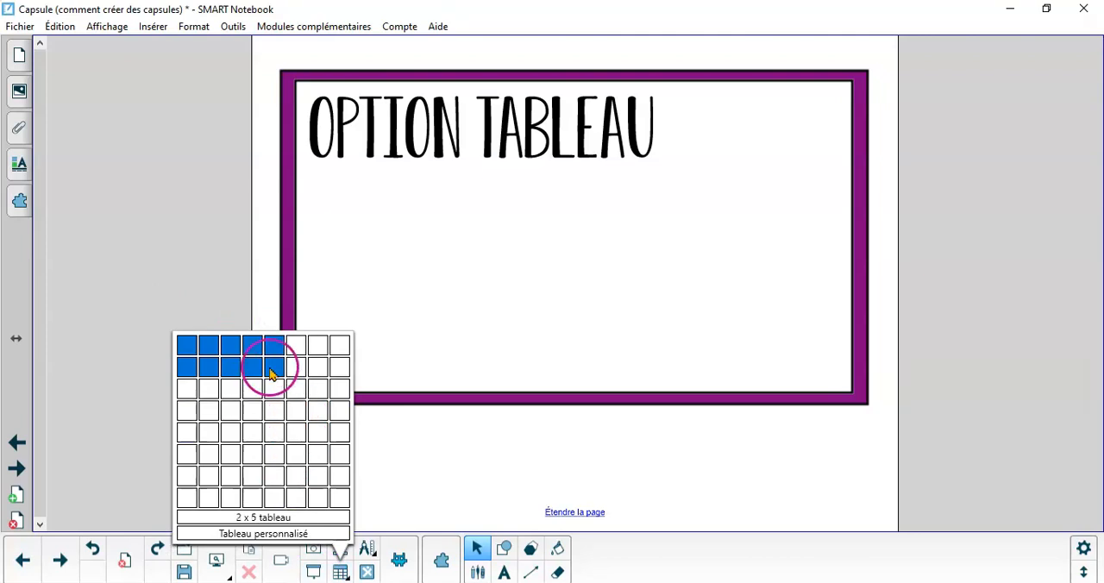
pyautogui.click(263, 535)
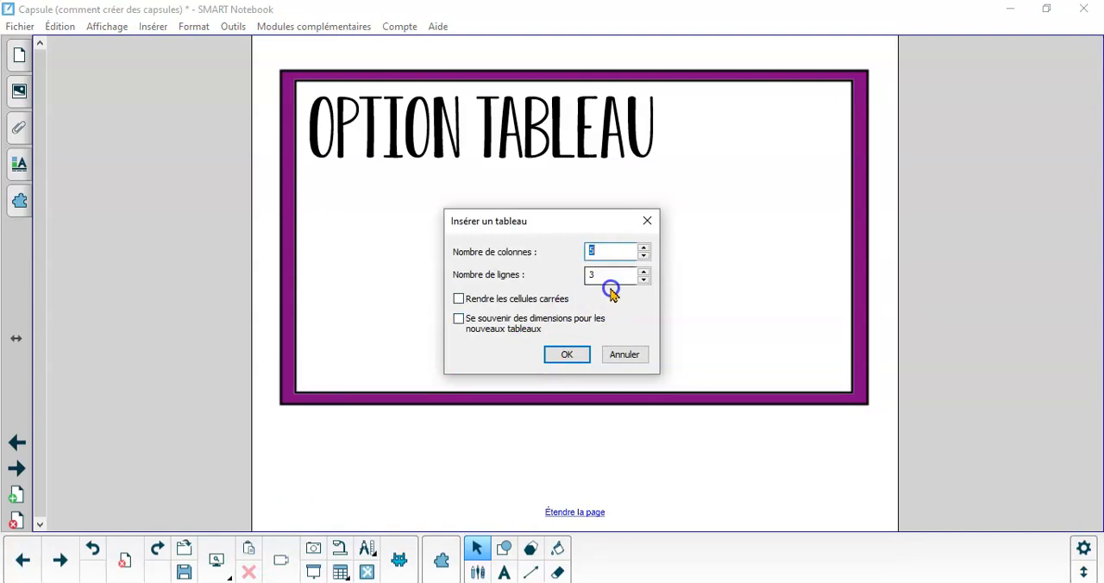
pyautogui.write('10')
pyautogui.click(566, 353)
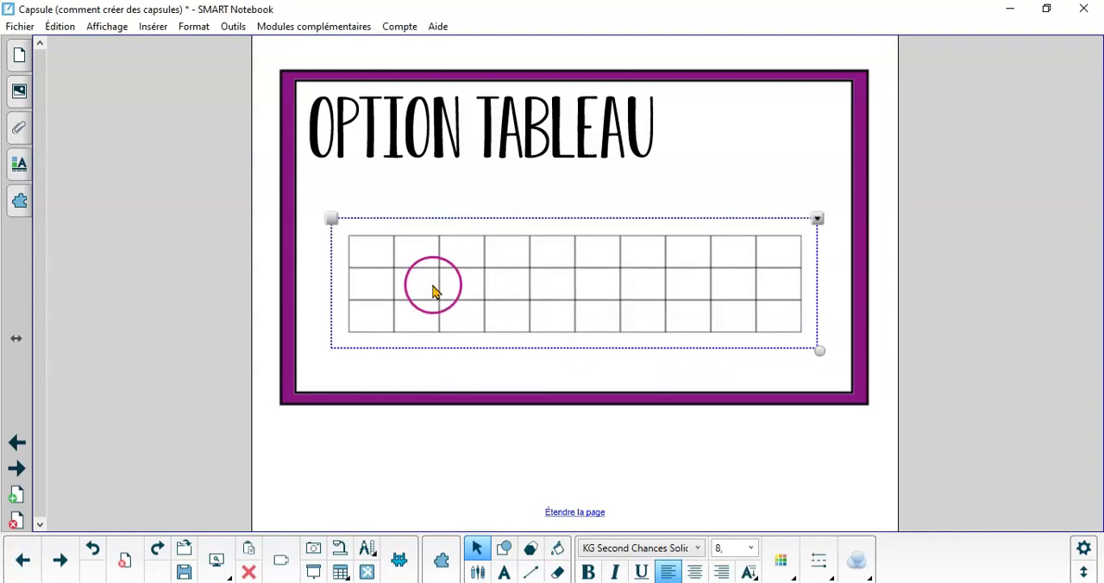
# Shrink the table's top and bottom rows by moving their borders, and enter a short sample word in a middle-row cell
pyautogui.moveTo(418, 267); pyautogui.dragTo(415, 251)
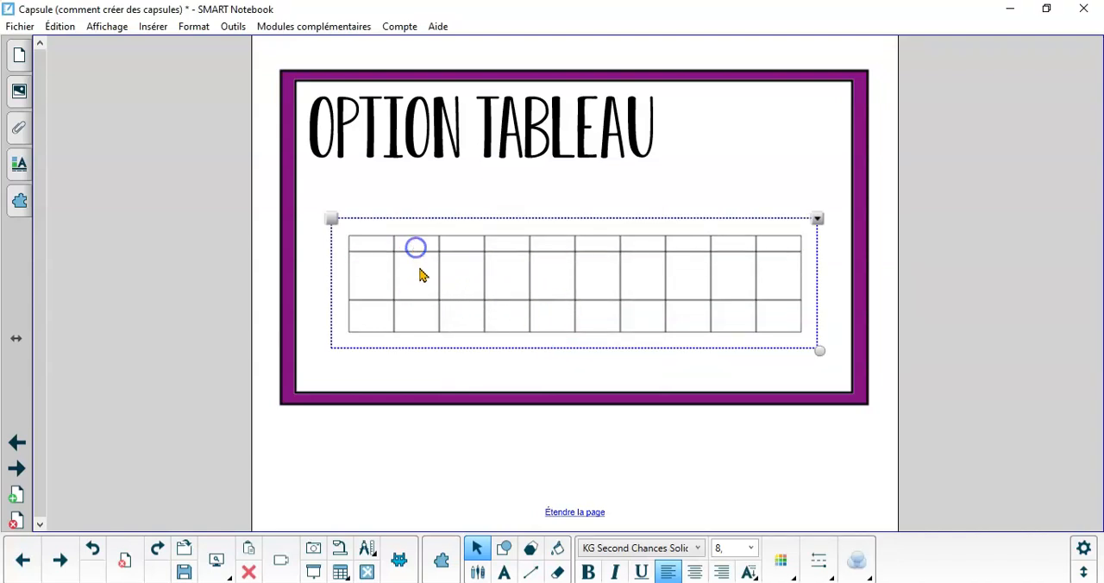
pyautogui.moveTo(420, 301); pyautogui.dragTo(420, 312)
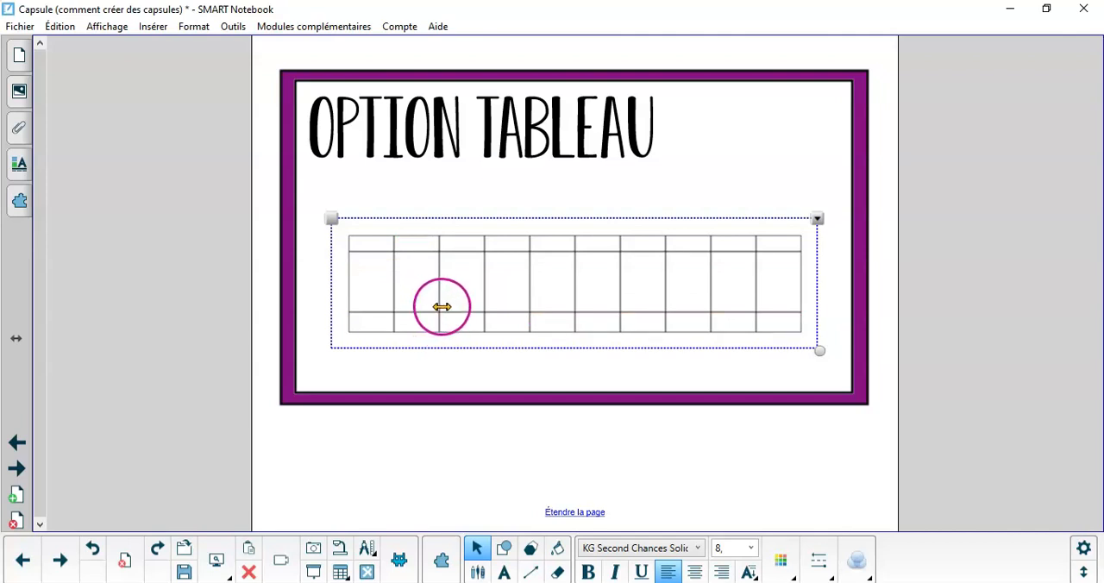
pyautogui.click(592, 286)
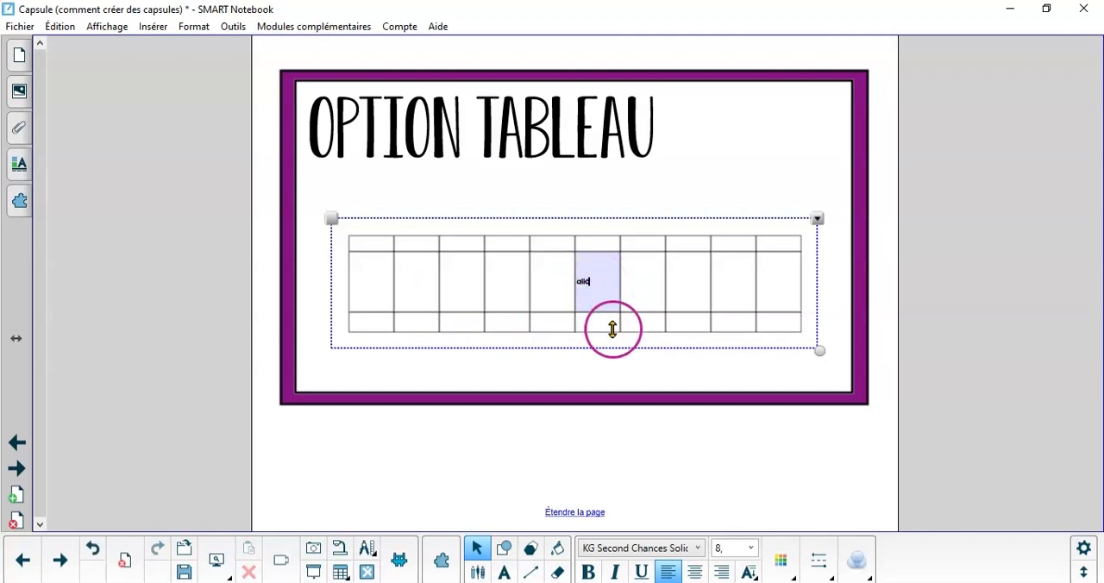
pyautogui.click(618, 387)
# Select all the table's cells and give them the same height
pyautogui.moveTo(360, 241); pyautogui.dragTo(783, 326)
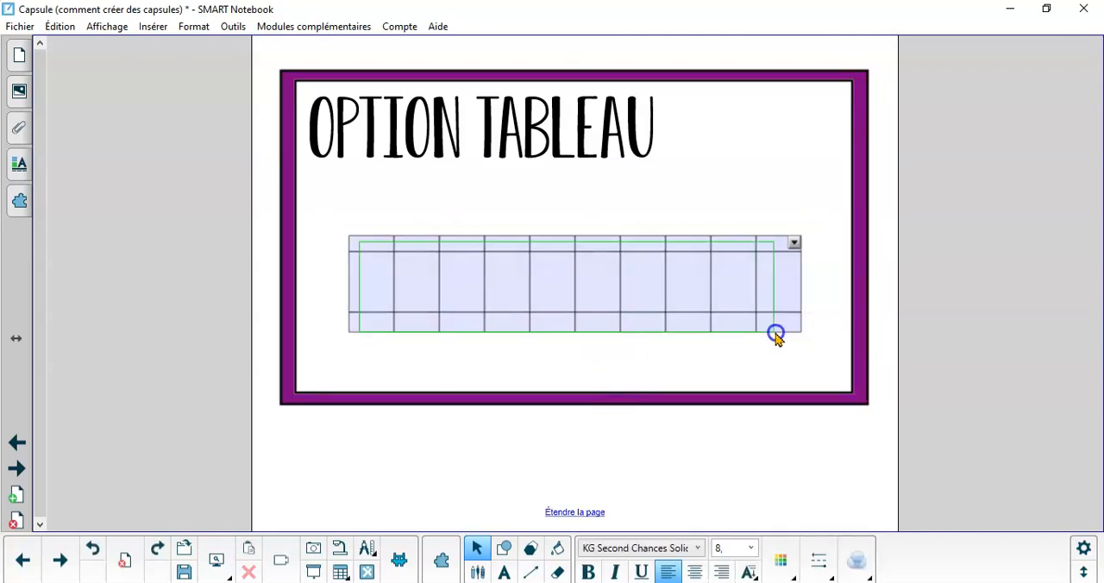
pyautogui.rightClick(783, 327)
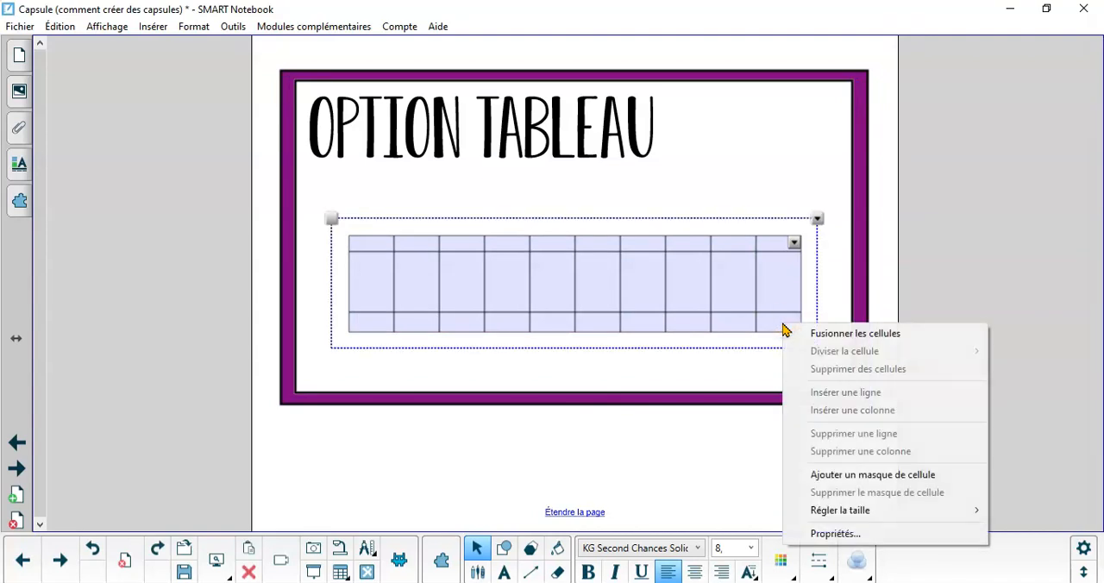
pyautogui.moveTo(811, 510)
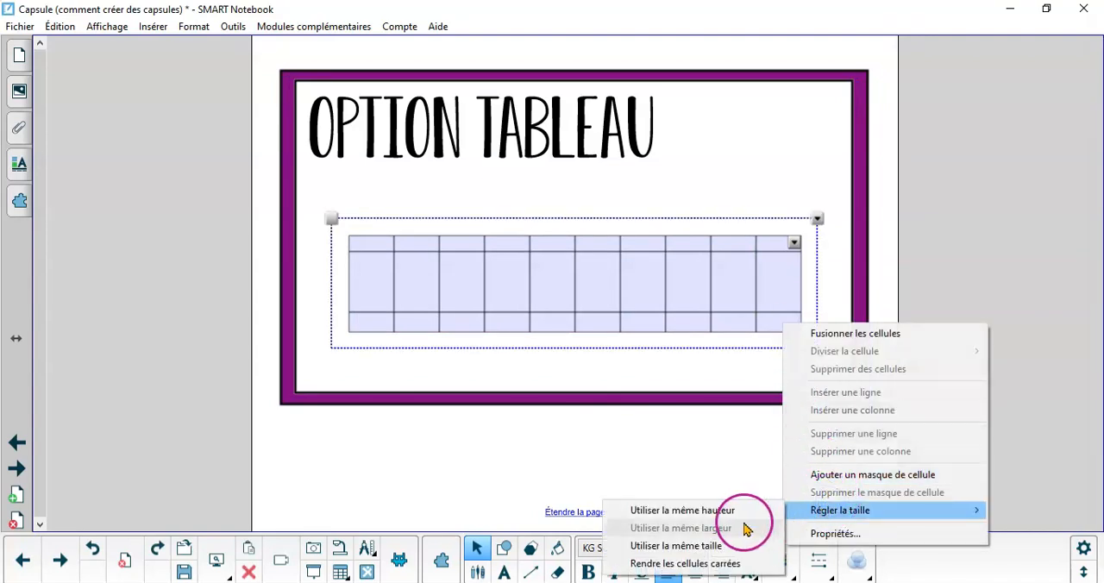
pyautogui.click(736, 511)
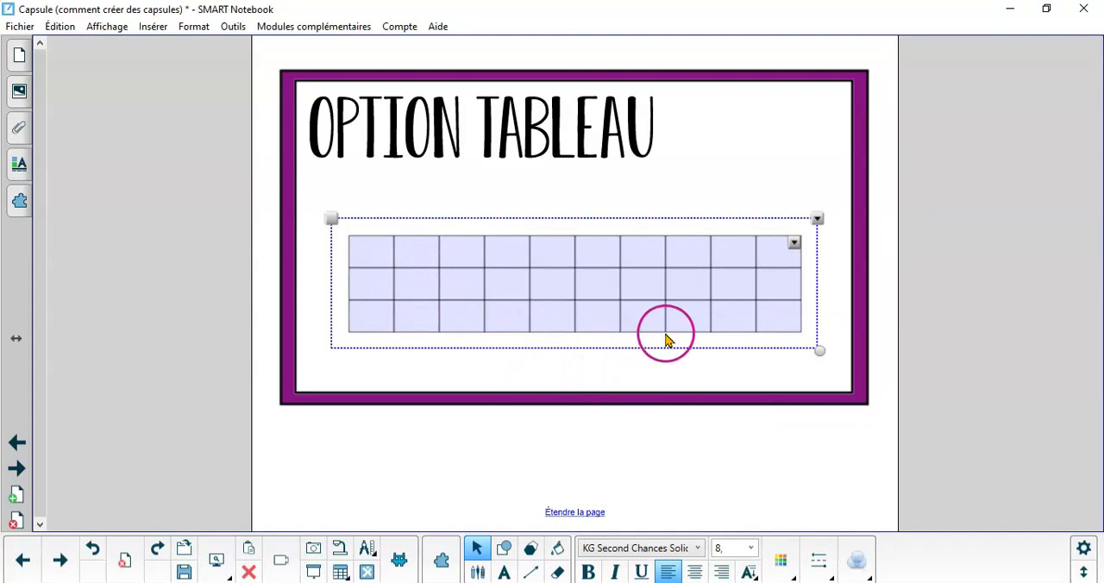
# Open page 16 with the "Les couleurs préférées des élèves" bar graph
pyautogui.click(19, 54)
pyautogui.click(103, 487)
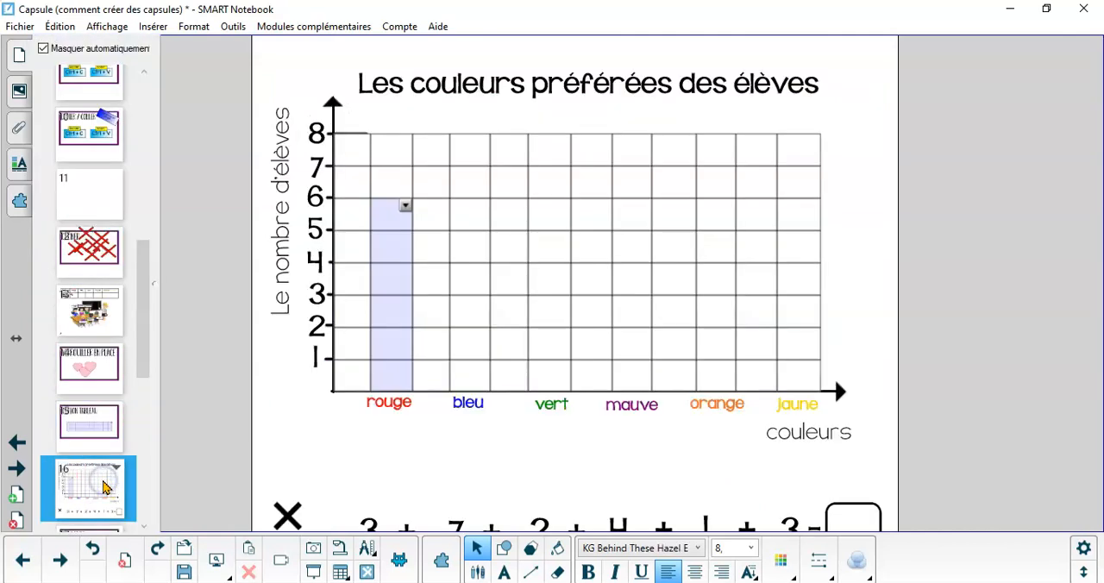
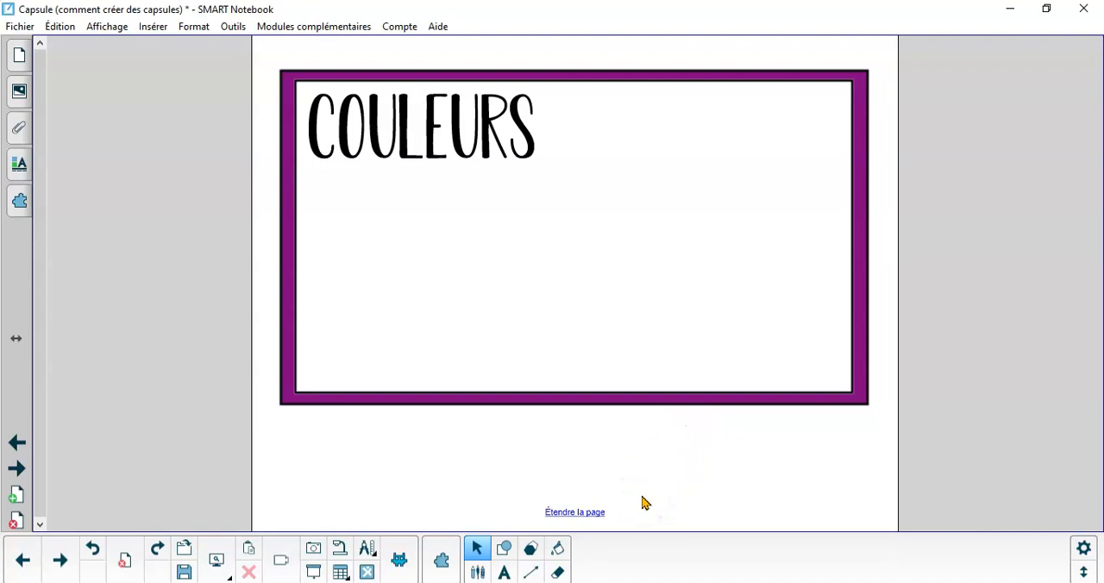
# On the COULEURS page, fill the inner rectangle with periwinkle blue and the surrounding frame with bright green
pyautogui.click(559, 551)
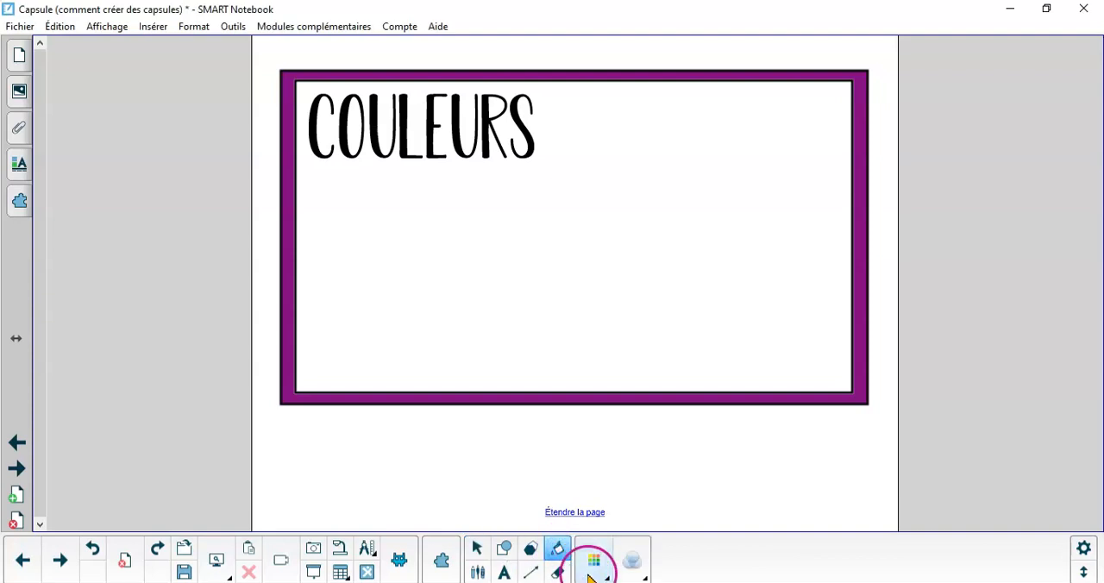
pyautogui.click(592, 570)
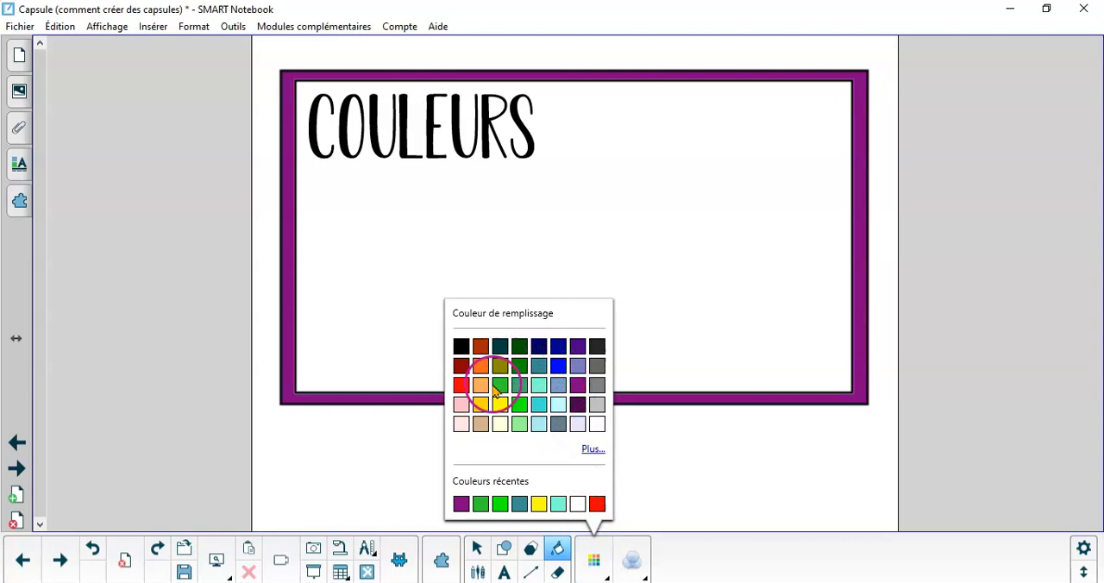
pyautogui.click(577, 369)
pyautogui.click(725, 250)
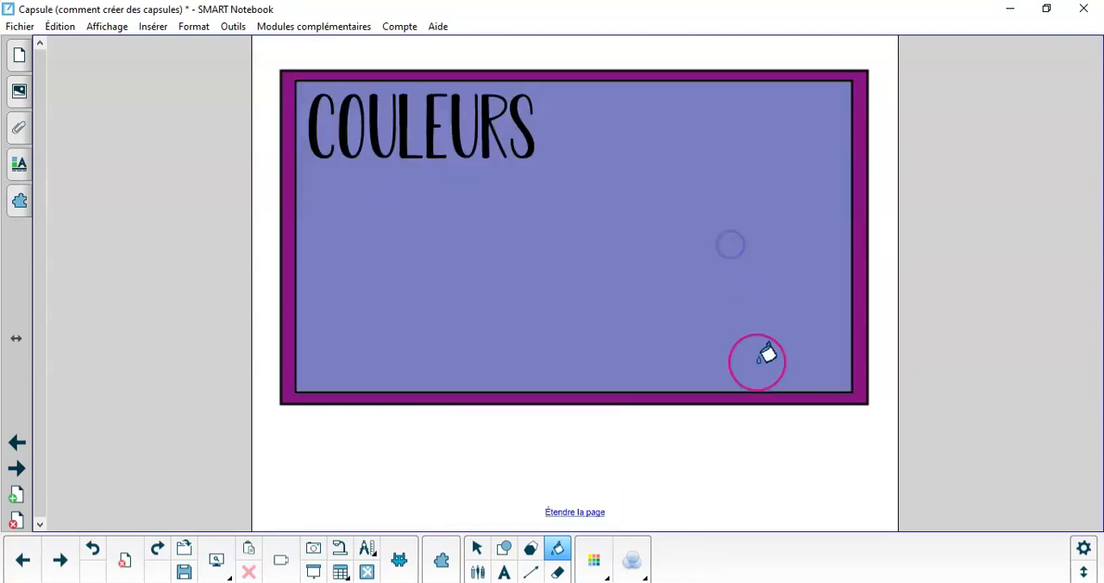
pyautogui.click(594, 563)
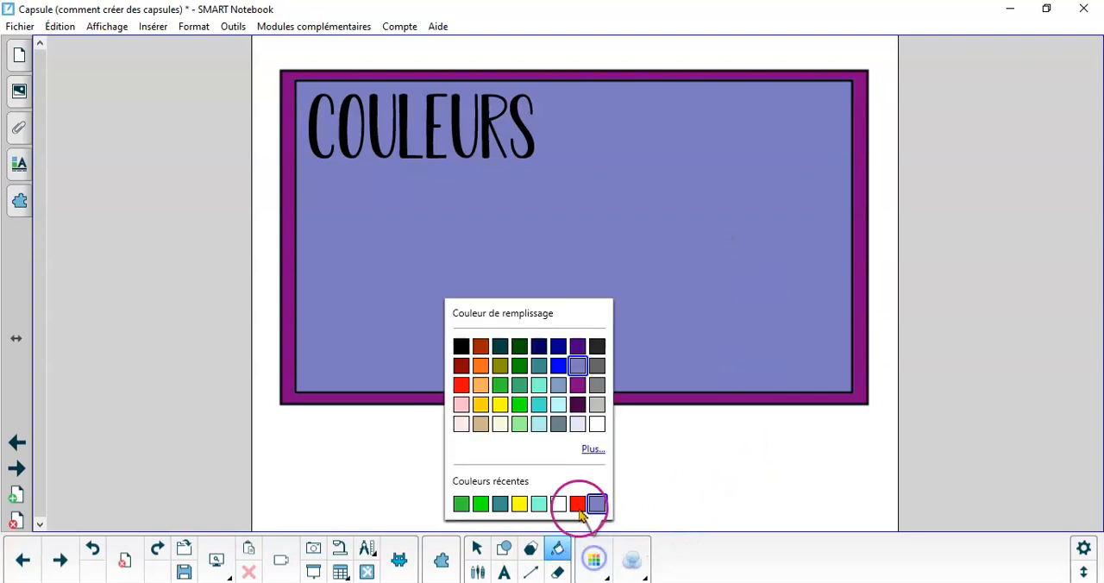
pyautogui.click(518, 404)
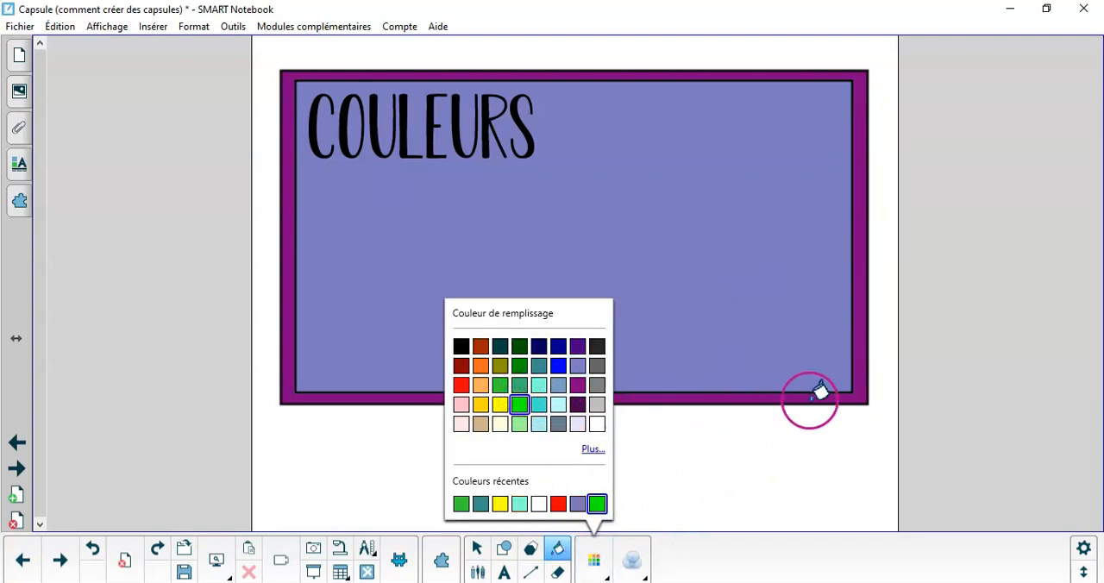
pyautogui.click(820, 396)
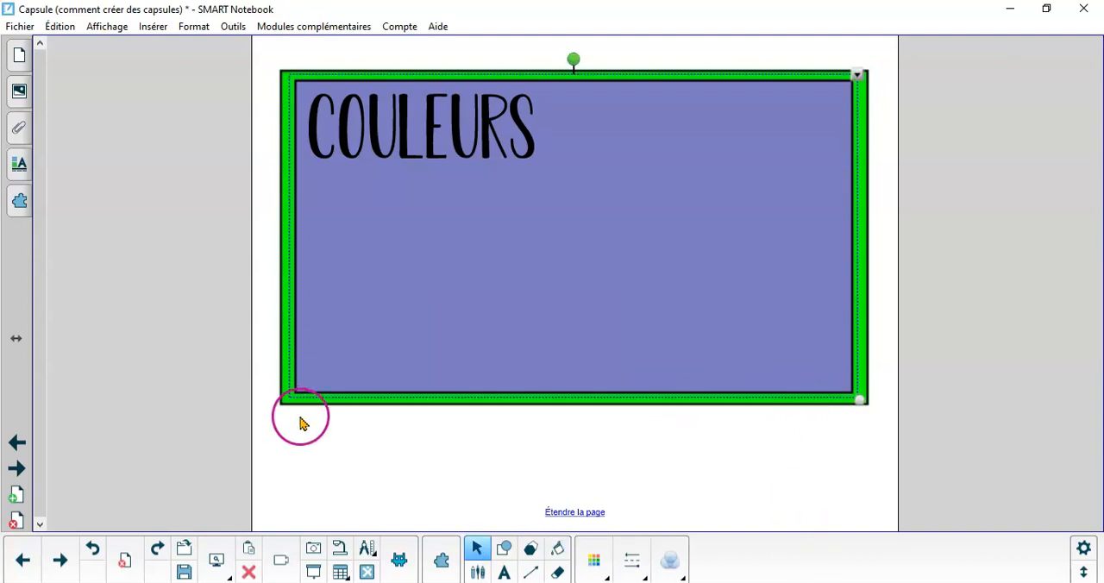
# Give the inner rectangle a horizontal gradient fill from yellow to white, trying green as the second colour first
pyautogui.click(19, 164)
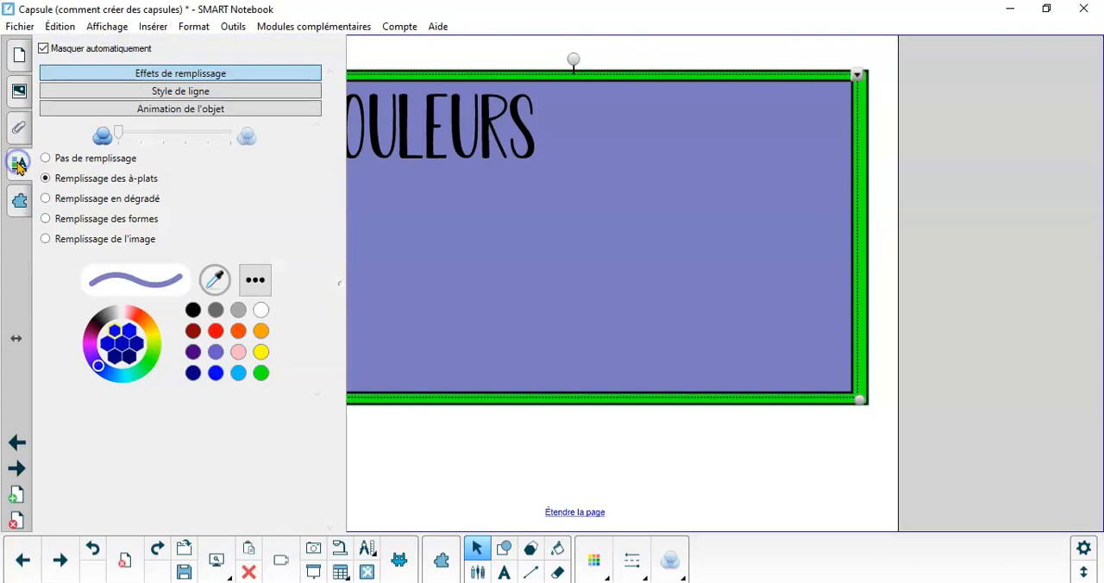
pyautogui.click(133, 202)
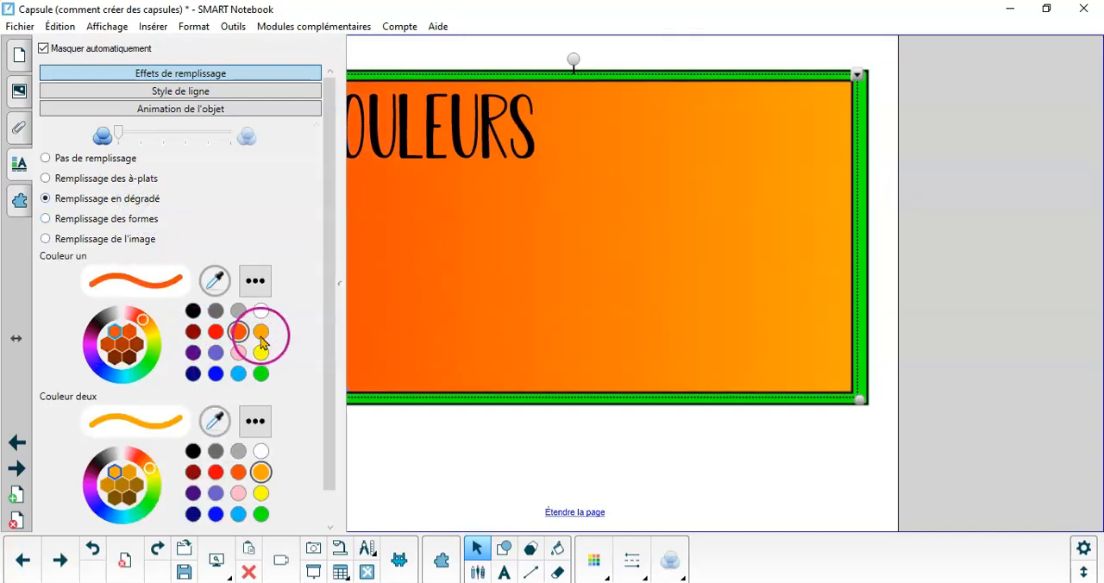
pyautogui.scroll(-1, 261, 330)
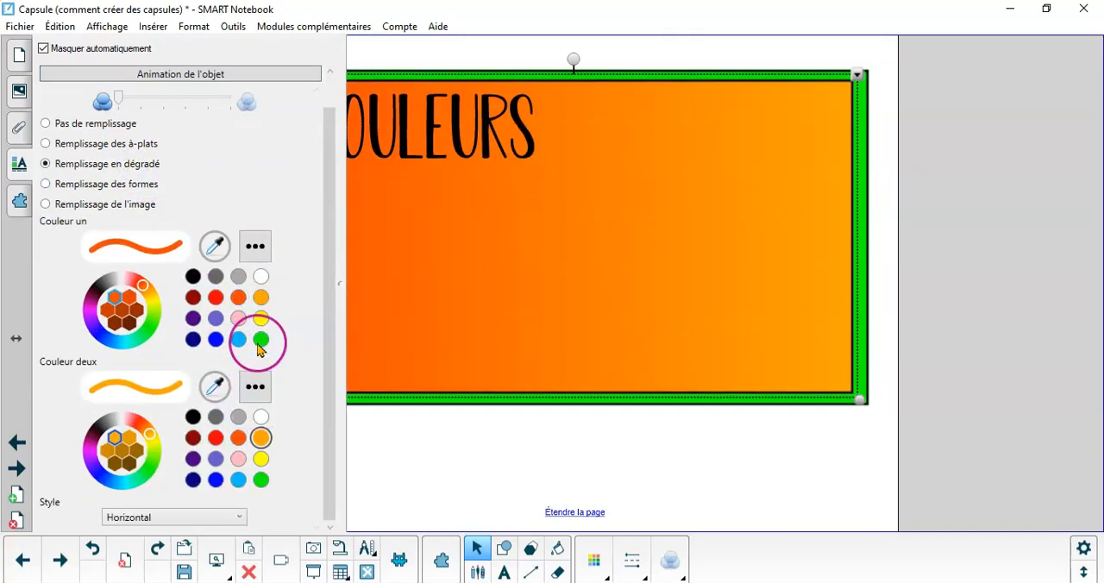
pyautogui.click(260, 319)
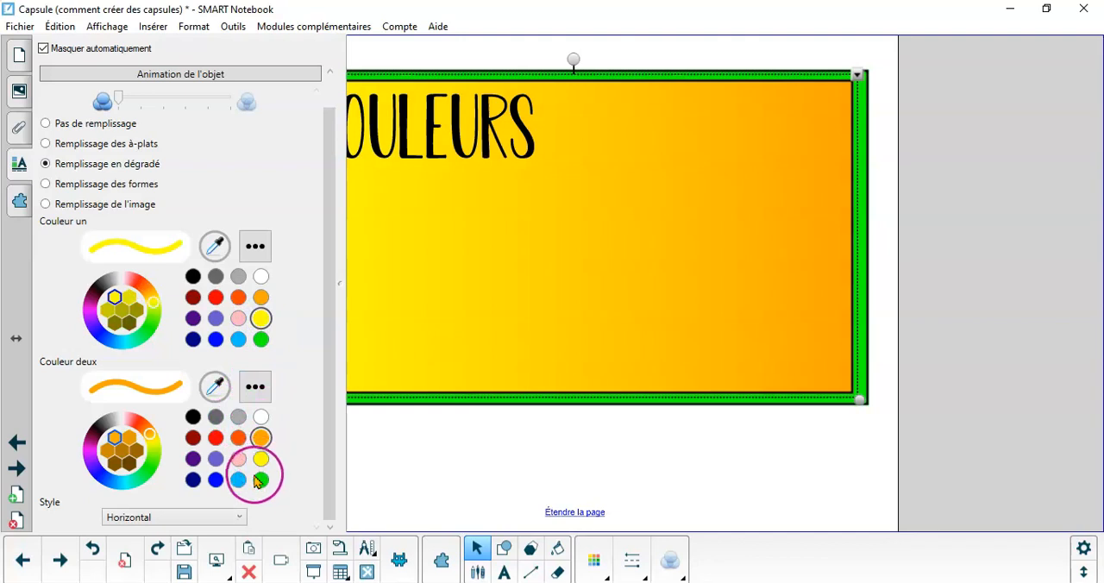
pyautogui.click(260, 481)
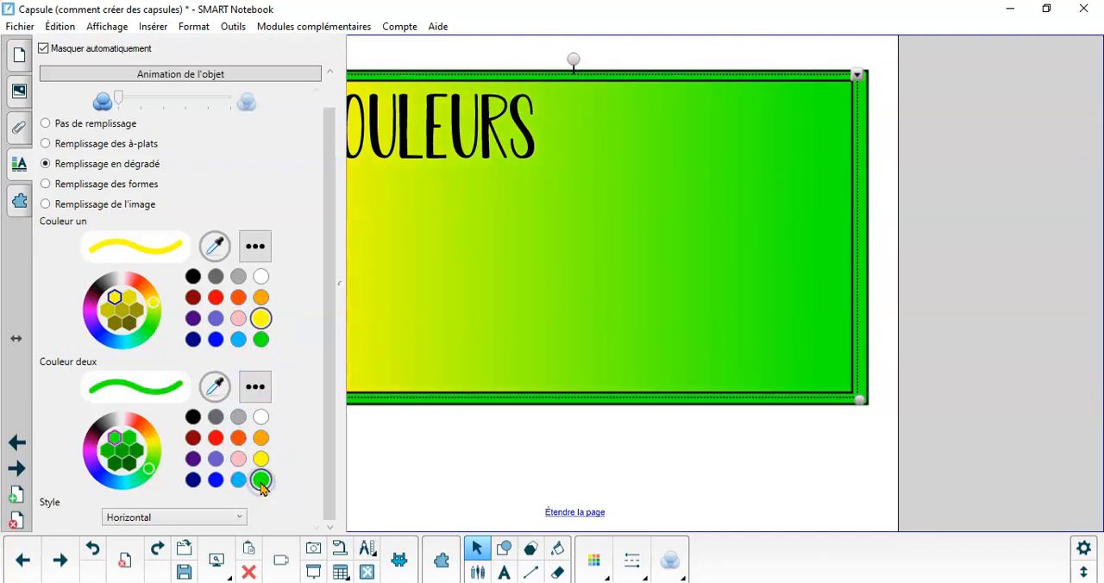
pyautogui.click(261, 418)
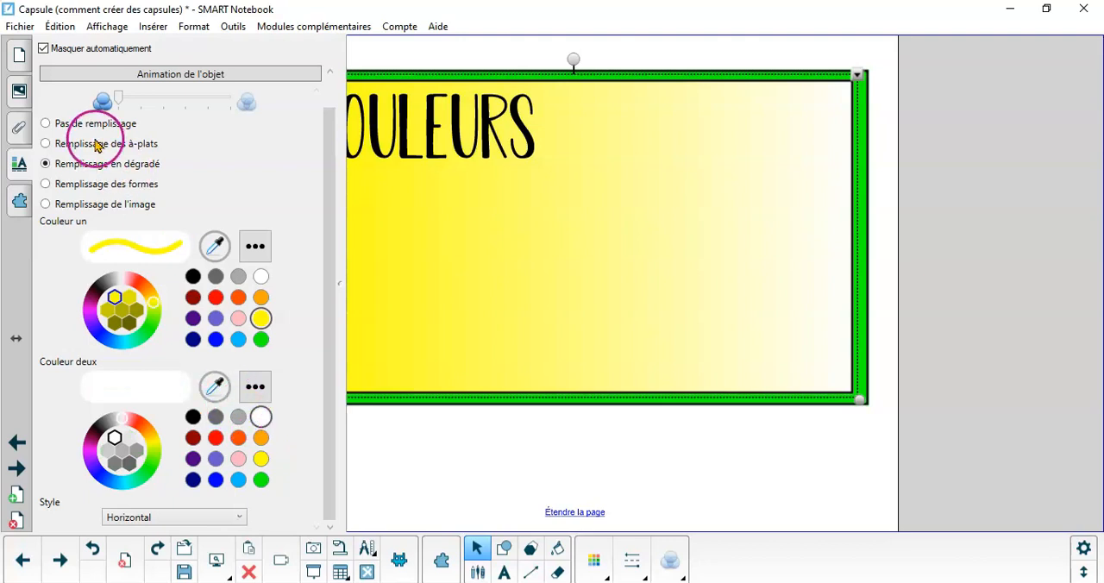
# Fill the inner rectangle with a blue dotted pattern, and show the image fill options
pyautogui.click(76, 184)
pyautogui.click(223, 488)
pyautogui.click(143, 496)
pyautogui.click(158, 456)
pyautogui.click(264, 449)
pyautogui.click(401, 270)
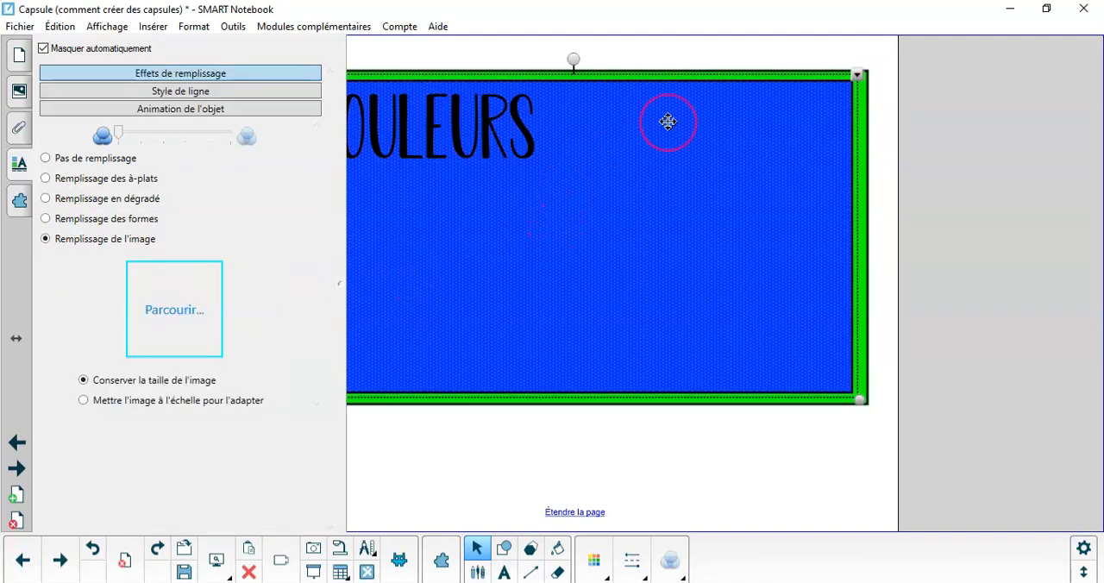
# Apply a yellow-to-white gradient fill to the outer frame around the COULEURS rectangle
pyautogui.click(866, 97)
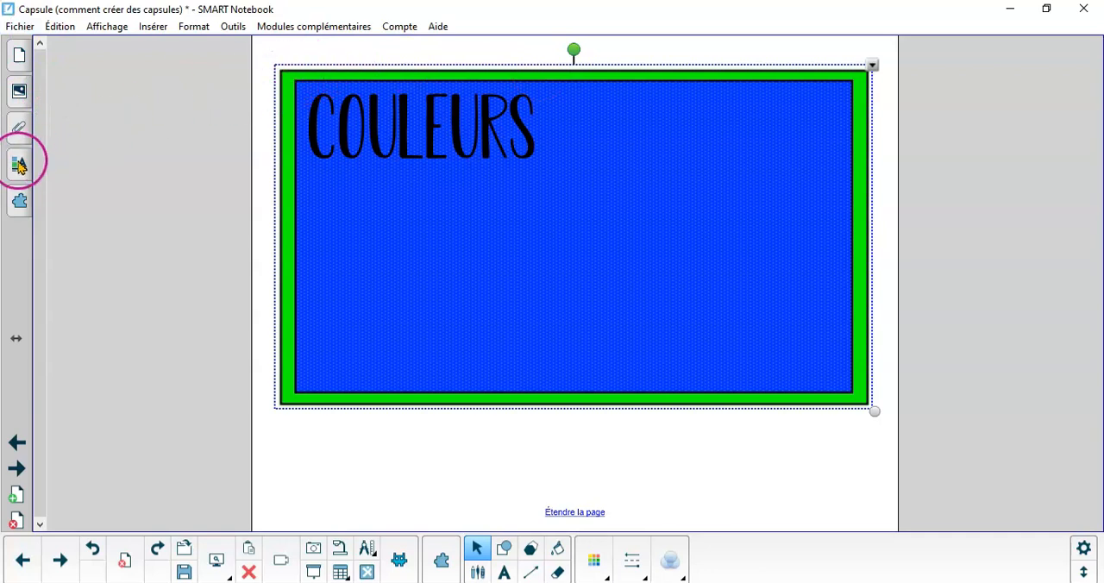
pyautogui.click(20, 169)
pyautogui.click(129, 206)
# Set the first gradient colour of both the frame and inner rectangle to orange, and go to the next page
pyautogui.click(521, 90)
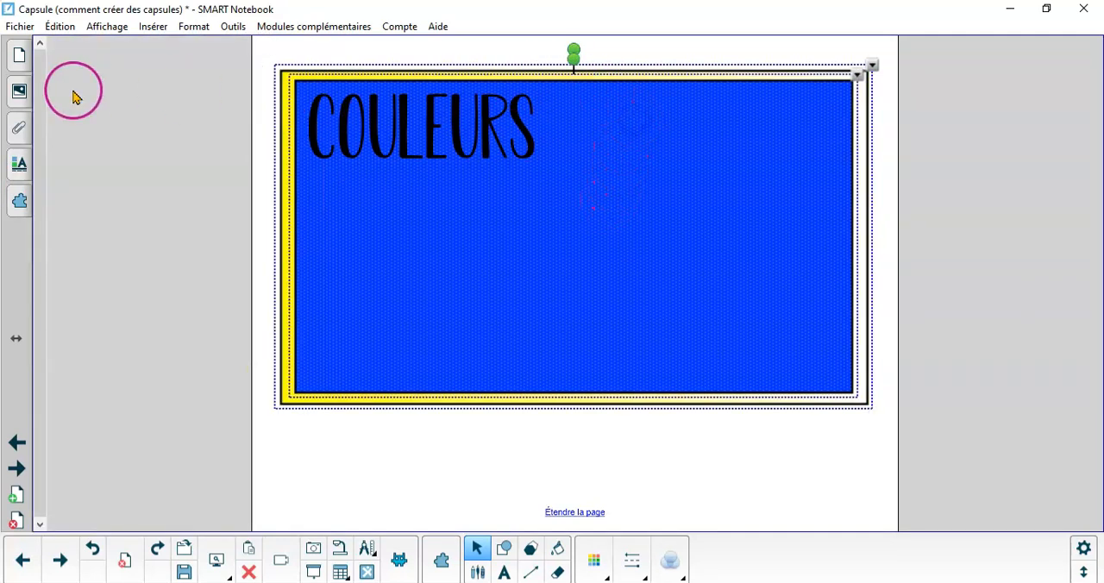
pyautogui.click(10, 169)
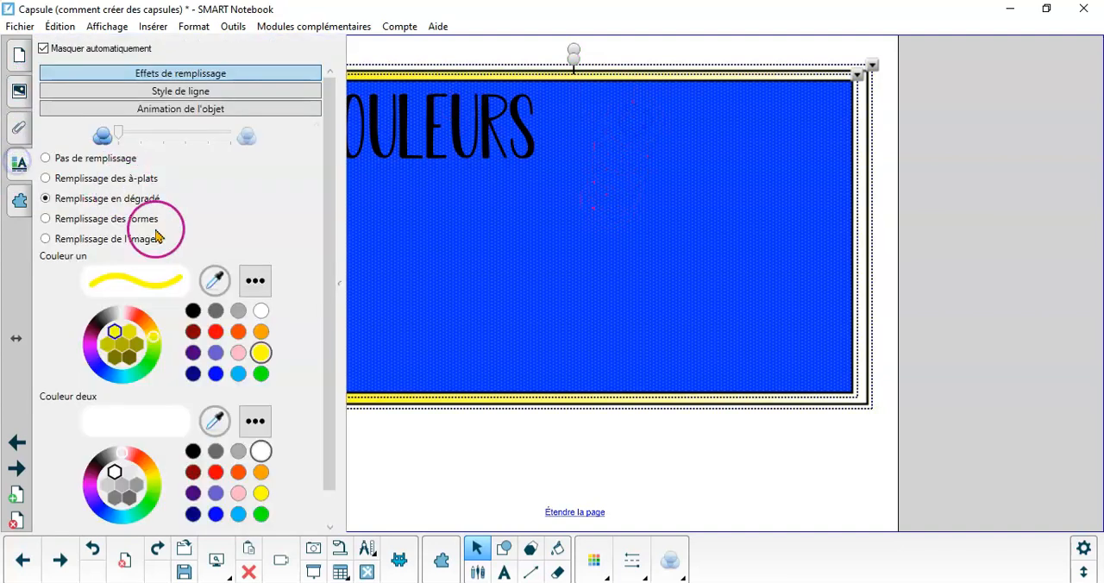
pyautogui.click(261, 333)
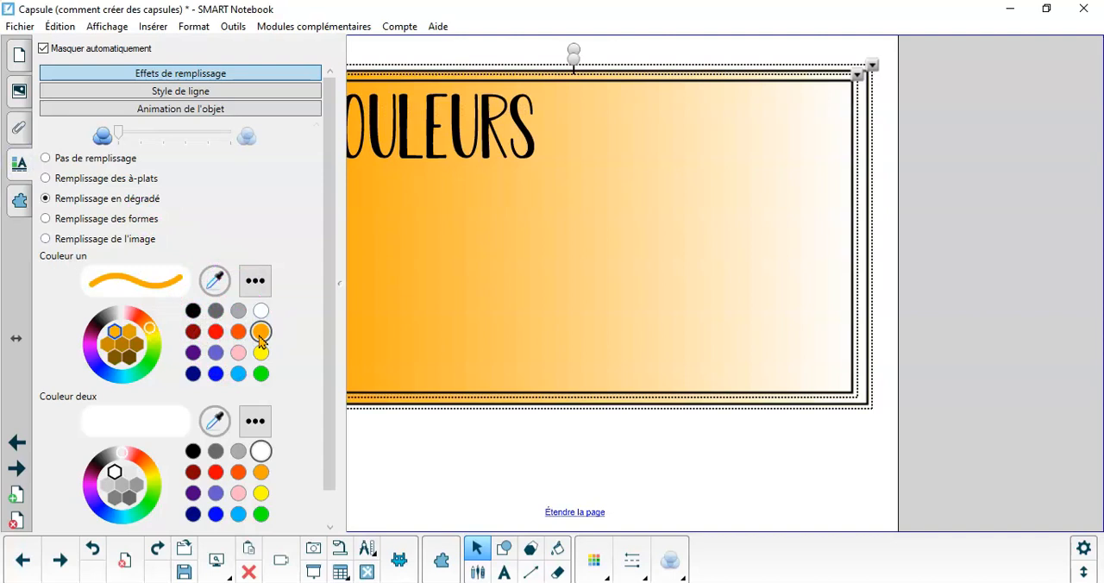
pyautogui.click(15, 472)
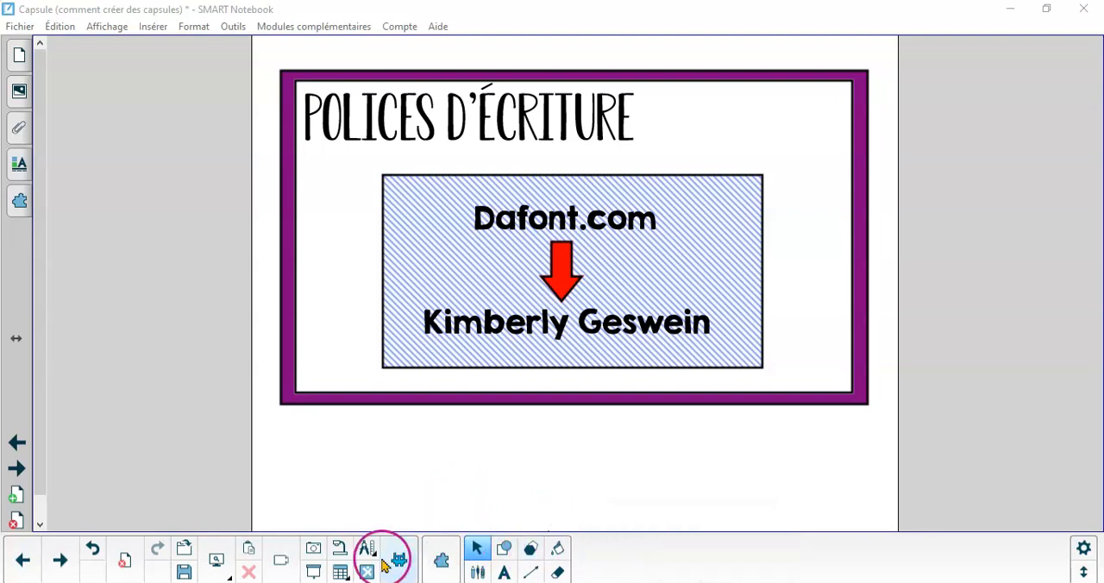
# Switch to Chrome, search the web for dafont and the font designer named on the lesson page, and open the designer's dafont page
pyautogui.moveTo(456, 582)
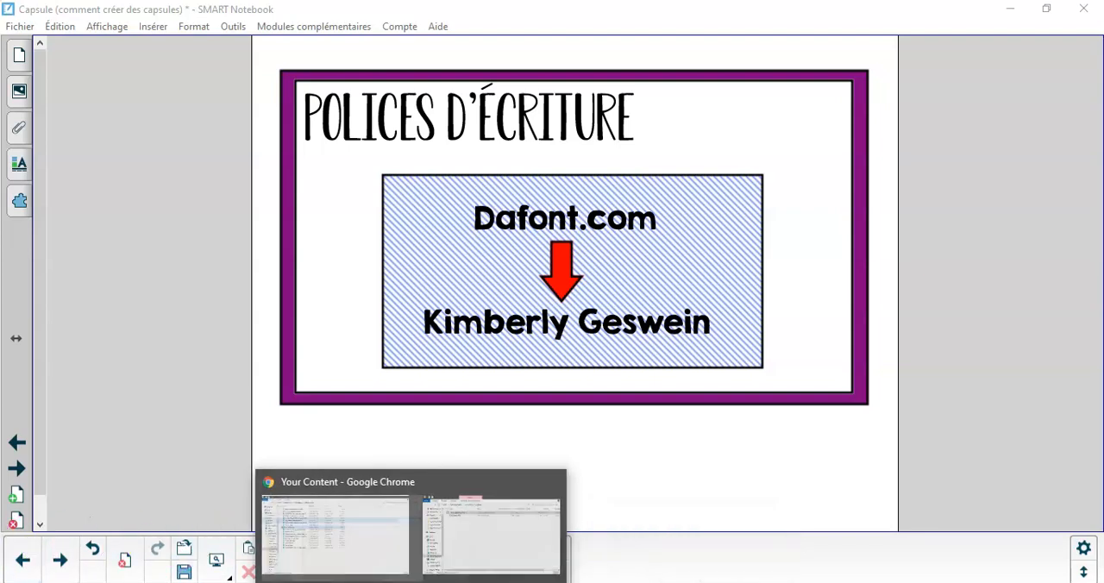
pyautogui.click(386, 582)
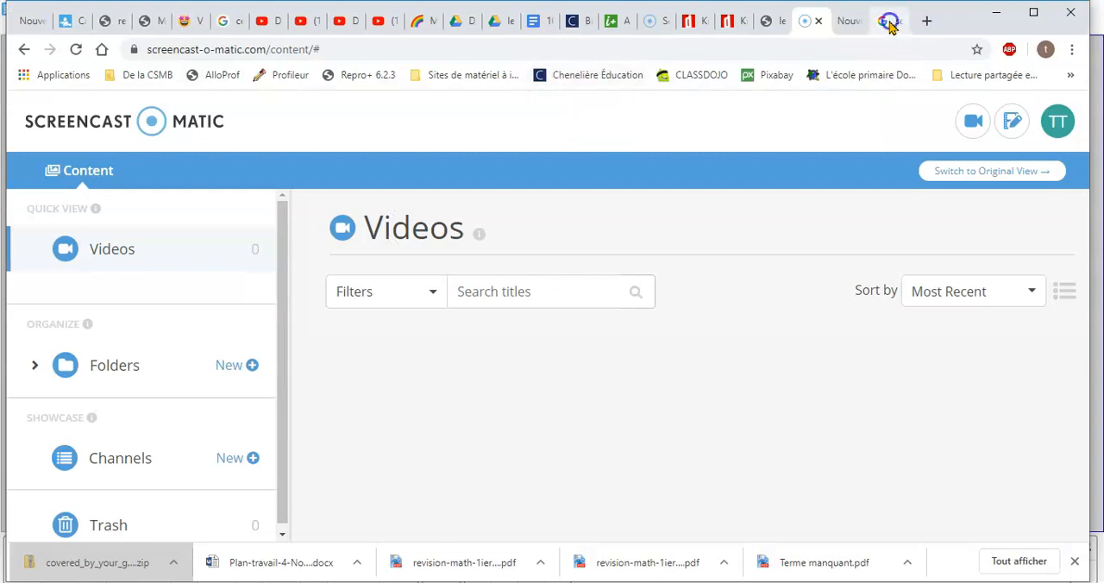
pyautogui.click(885, 20)
pyautogui.click(632, 51)
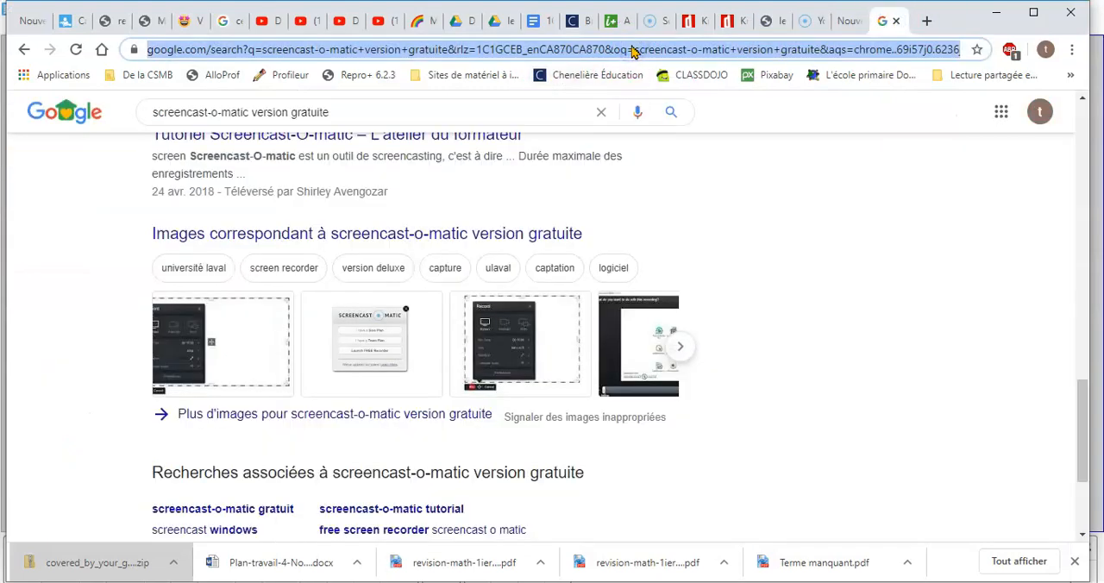
pyautogui.write('dafont kimberly geswein')
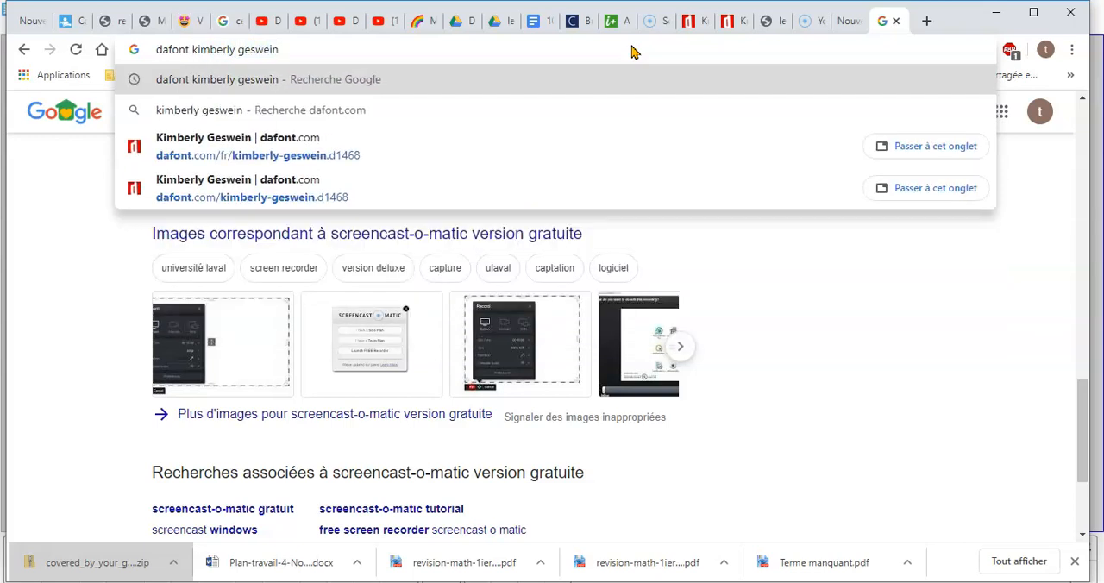
pyautogui.press('Return')
pyautogui.click(354, 268)
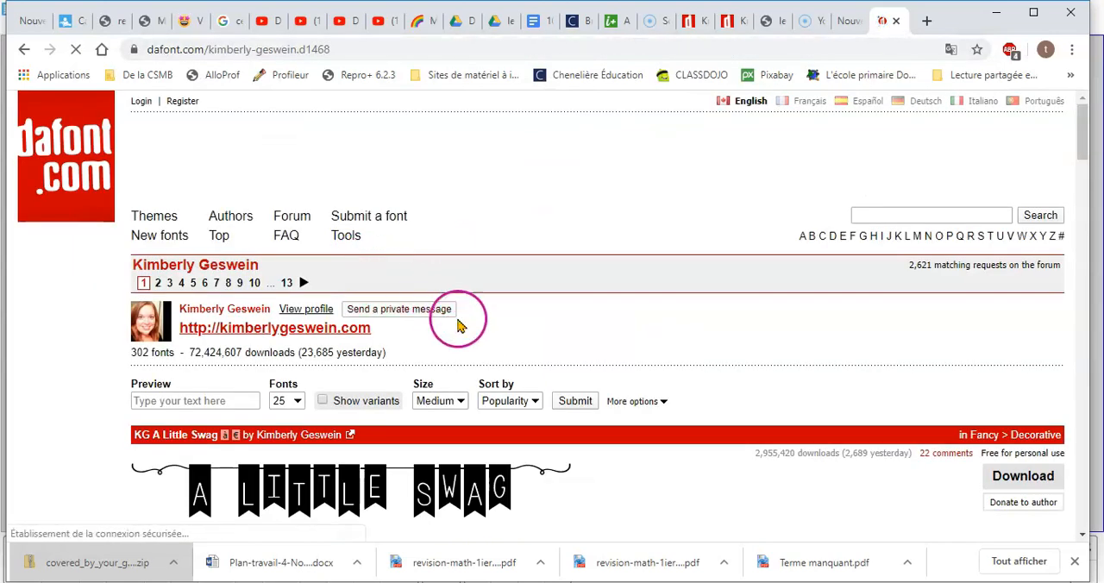
# Browse the designer's font list and download the KG Sorry Not Sorry font
pyautogui.scroll(-3, 461, 320)
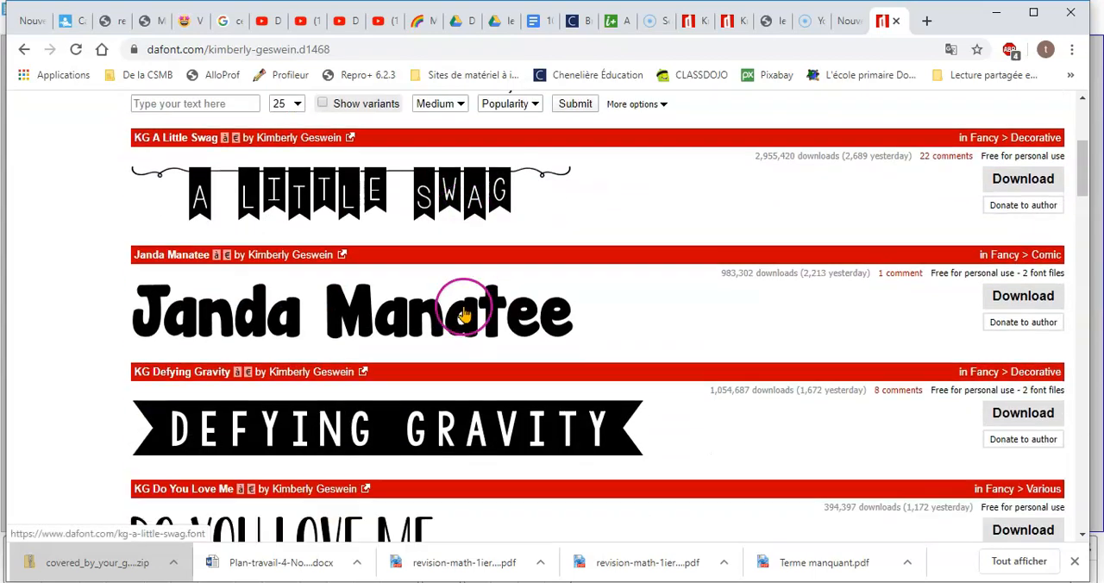
pyautogui.scroll(-5, 464, 315)
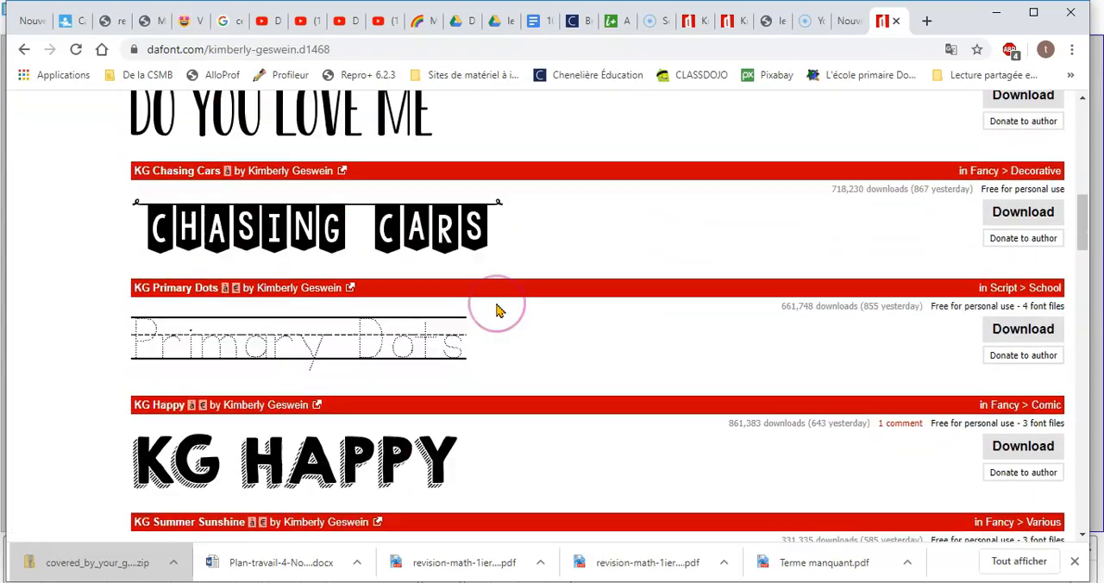
pyautogui.scroll(-8, 497, 310)
pyautogui.scroll(-14, 497, 311)
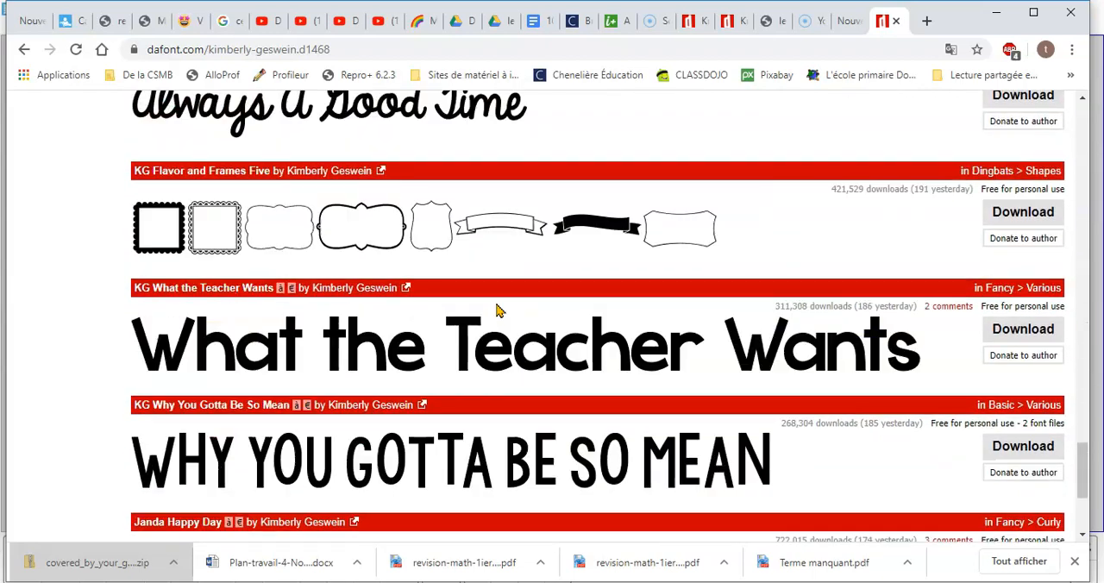
pyautogui.scroll(-3, 497, 310)
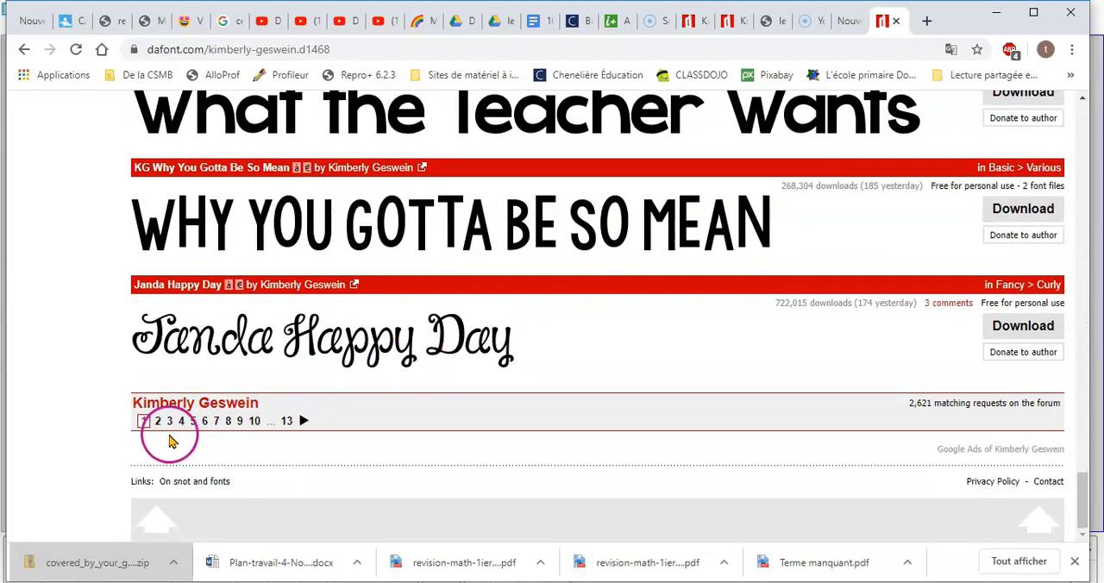
pyautogui.scroll(3, 407, 411)
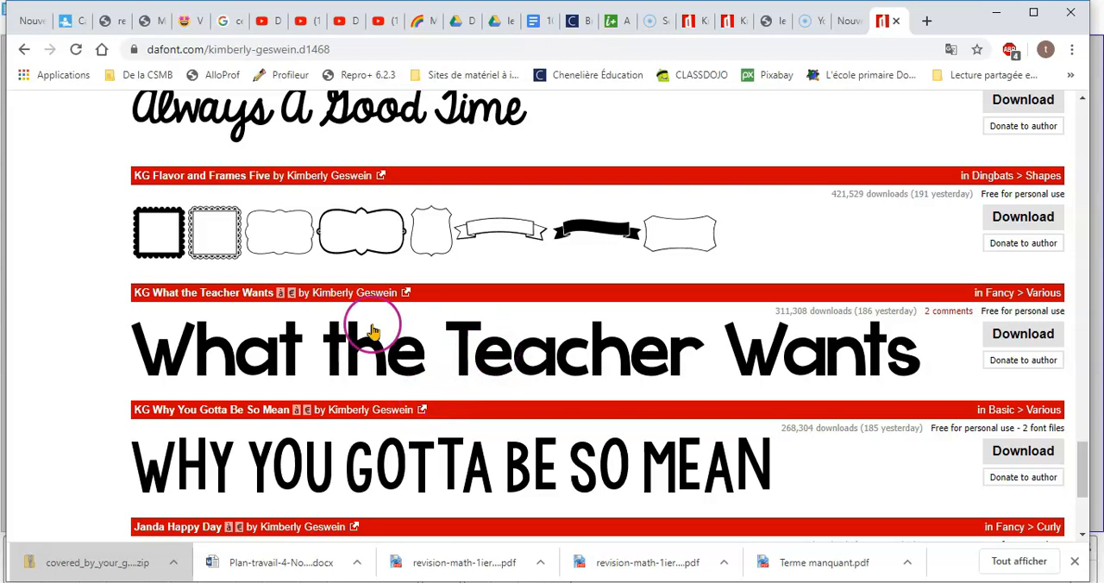
pyautogui.scroll(14, 358, 362)
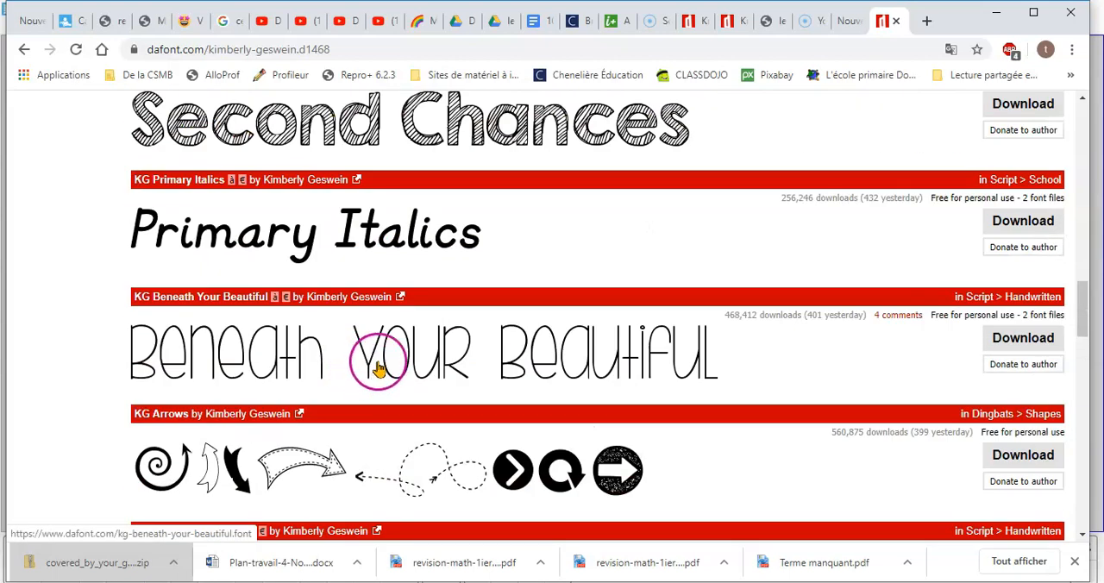
pyautogui.scroll(-7, 362, 367)
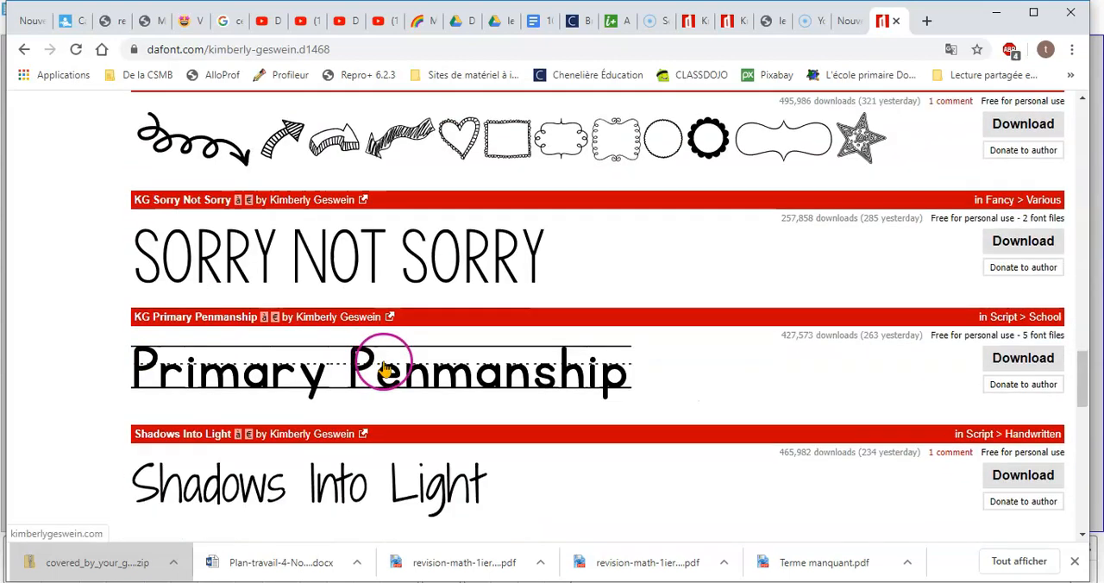
pyautogui.click(1019, 248)
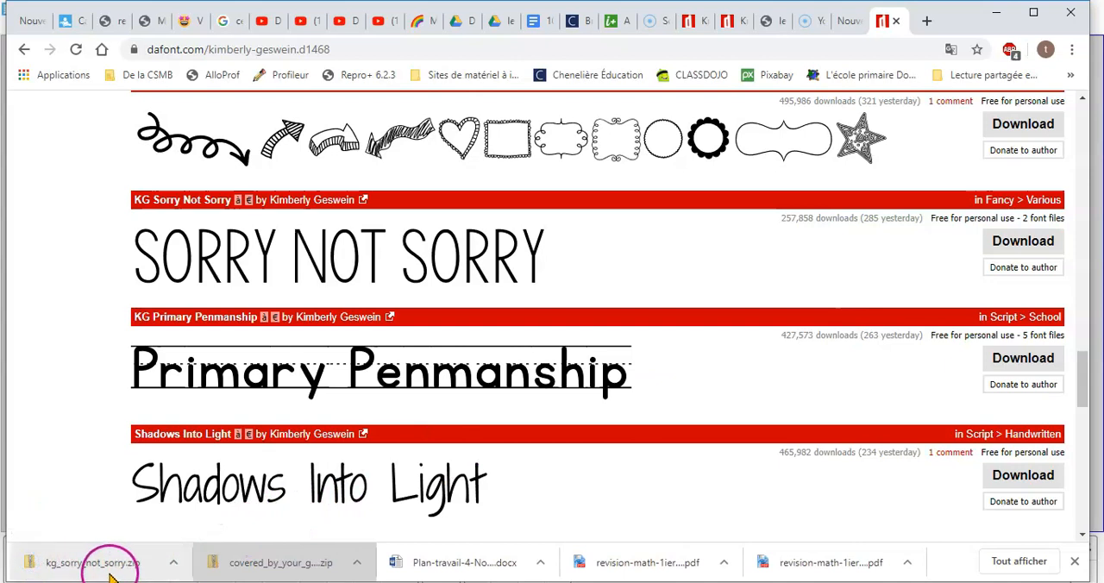
# Open the downloaded kg_sorry_not_sorry archive and preview its KGSorryNotSorry and KGSorryNotSorryChub font files
pyautogui.click(119, 573)
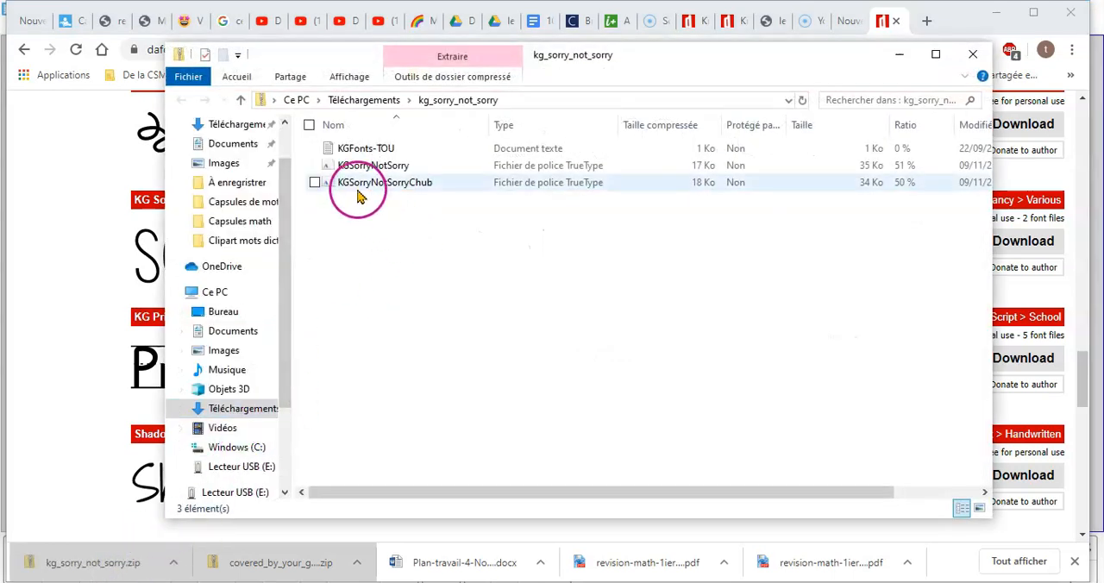
pyautogui.click(377, 168)
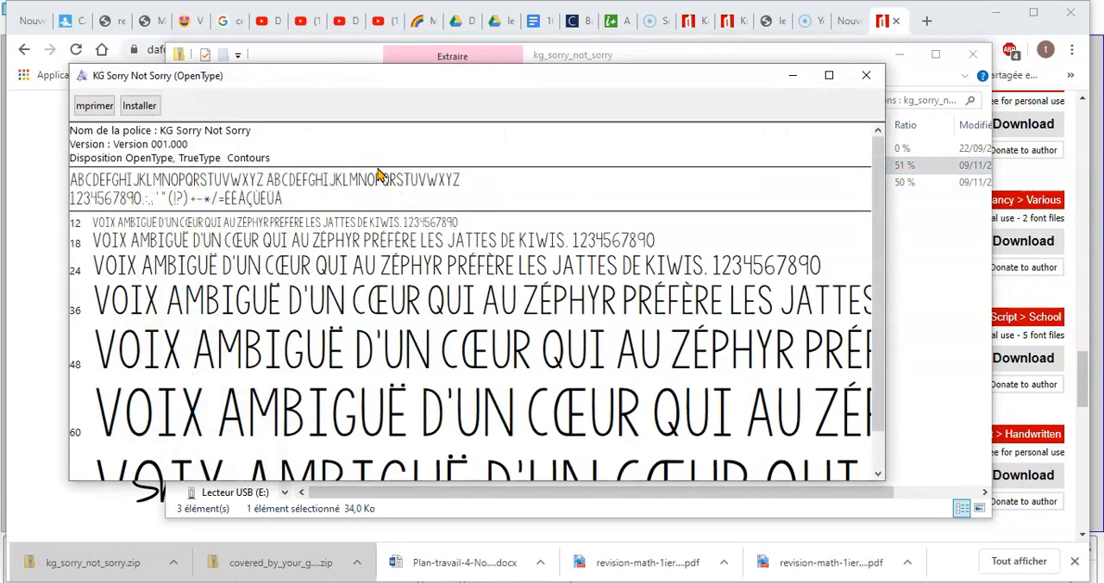
pyautogui.click(865, 75)
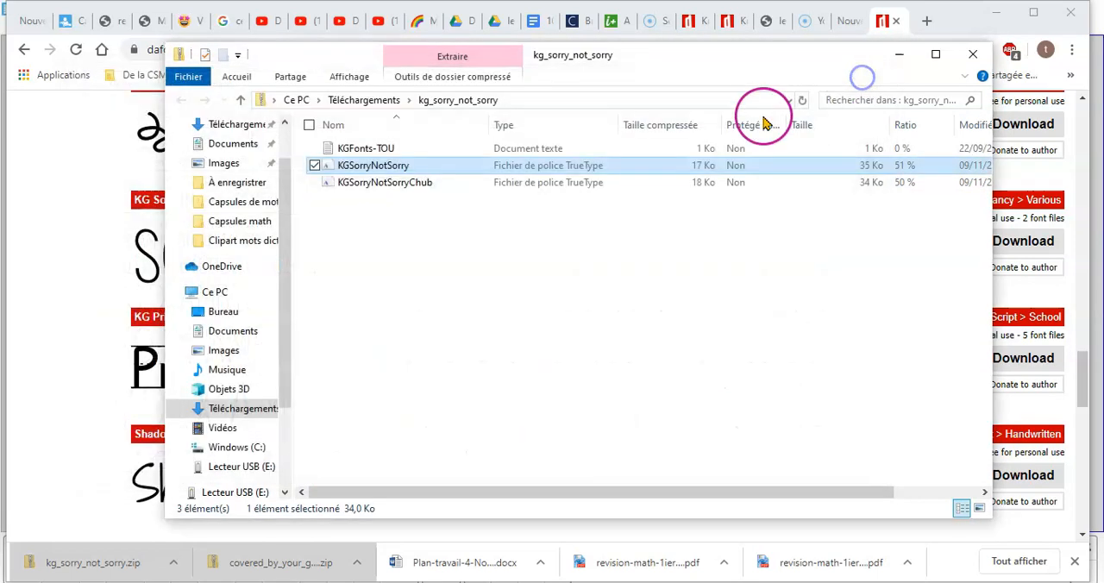
pyautogui.doubleClick(397, 184)
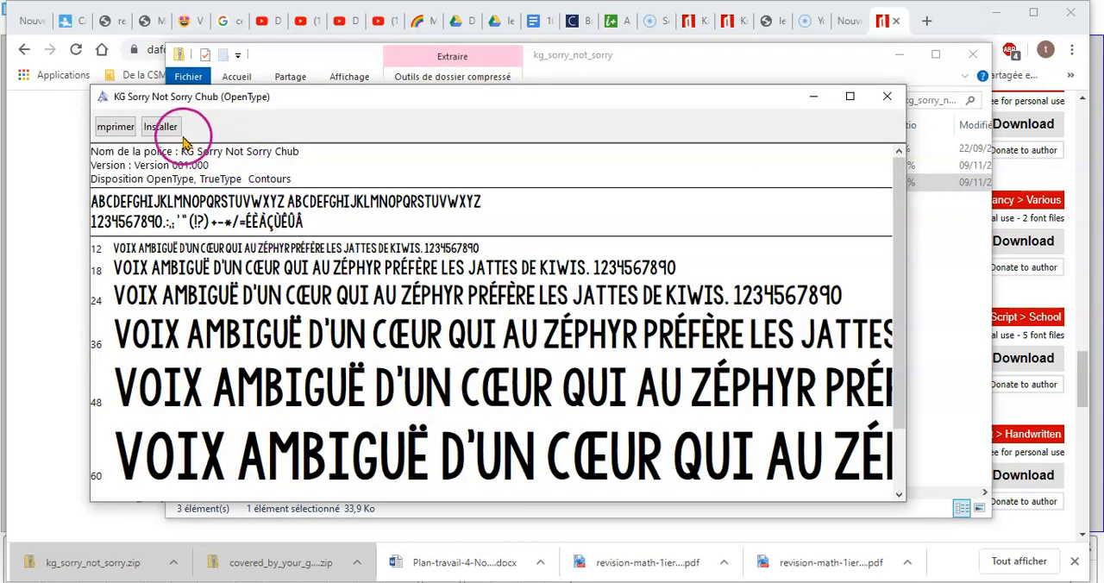
# Install the KG Sorry Not Sorry Chub font and switch to the SMART Notebook lesson on creating capsules
pyautogui.click(168, 134)
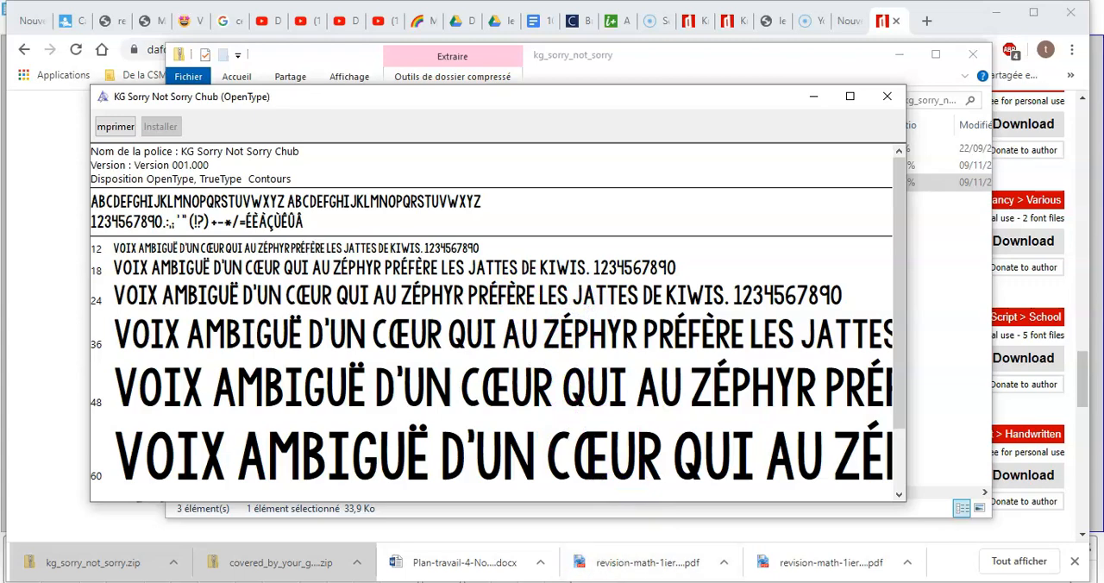
pyautogui.click(576, 582)
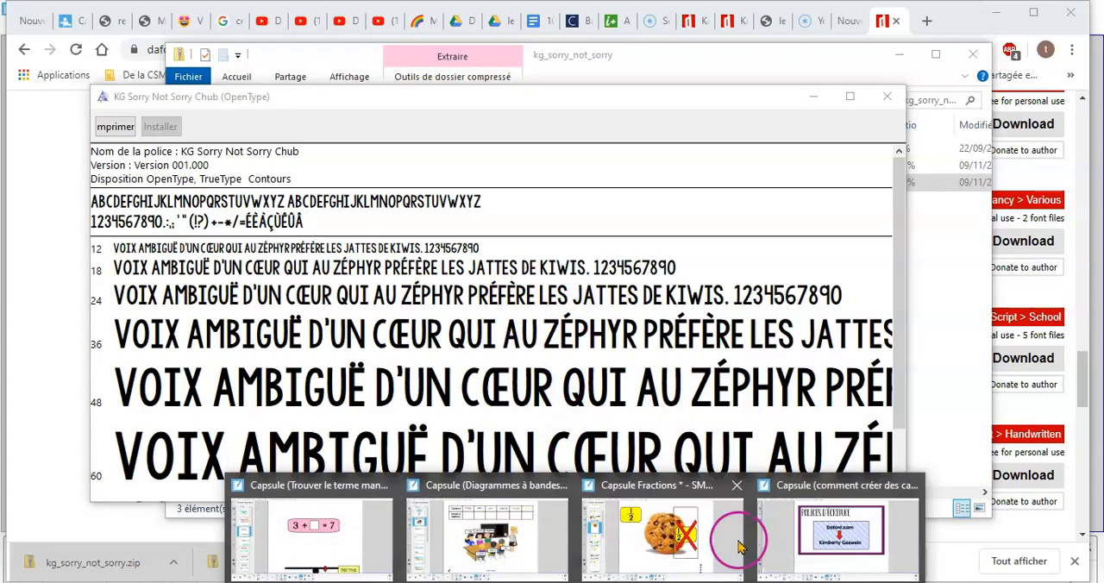
pyautogui.click(818, 553)
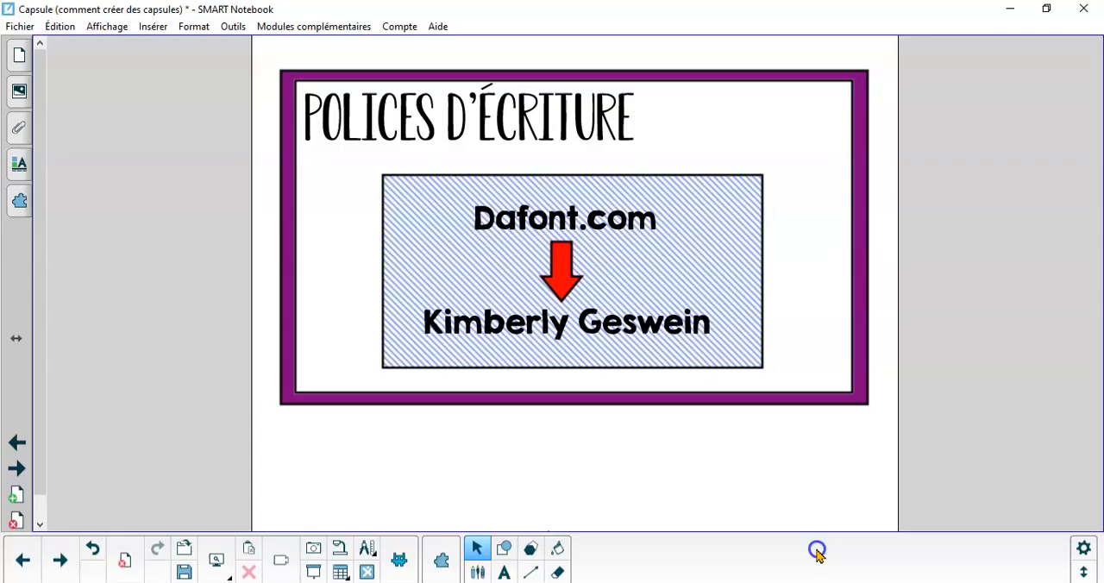
# Activate the Text tool and browse the KG typefaces among the available fonts
pyautogui.click(504, 574)
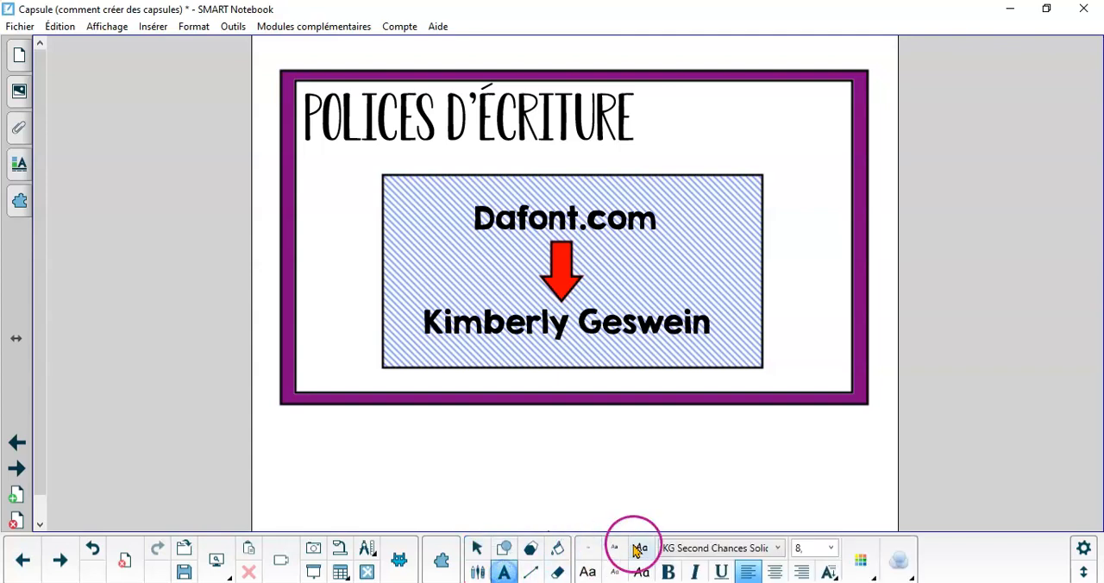
pyautogui.click(768, 549)
pyautogui.scroll(-1, 710, 474)
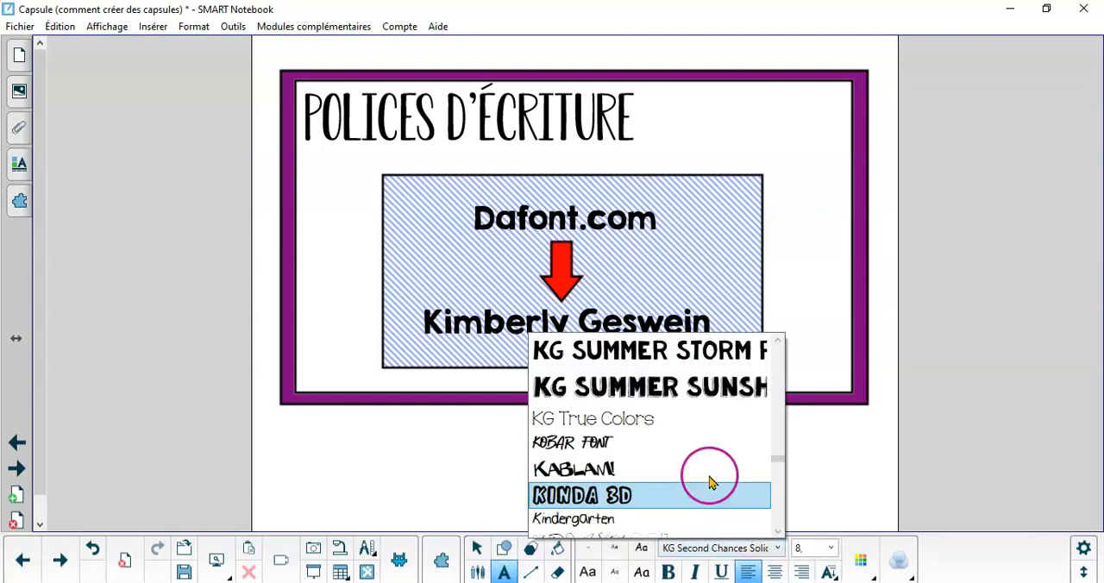
pyautogui.scroll(2, 710, 473)
pyautogui.scroll(4, 710, 488)
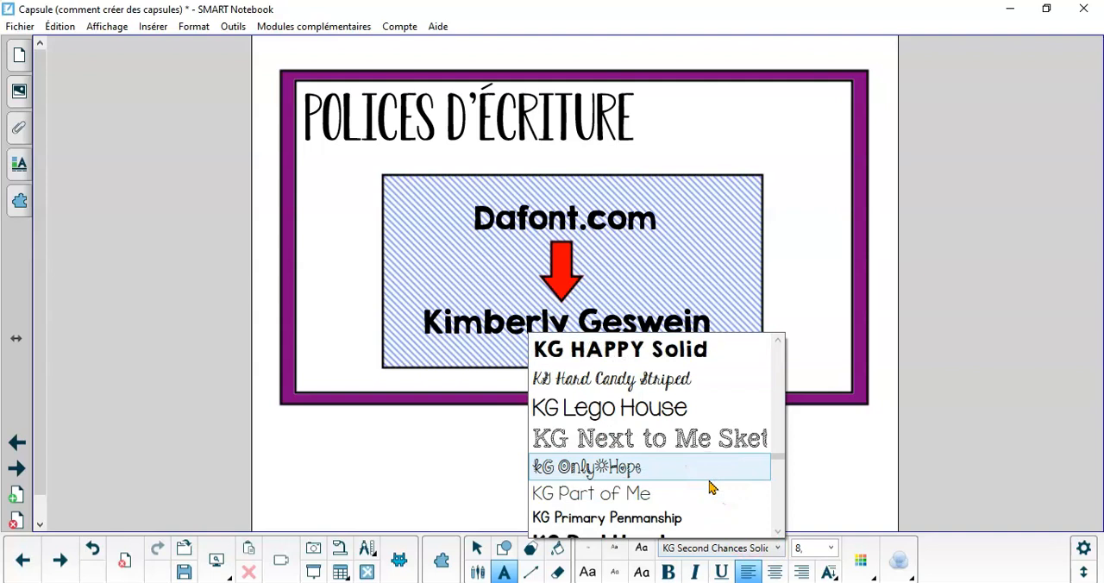
pyautogui.scroll(1, 710, 484)
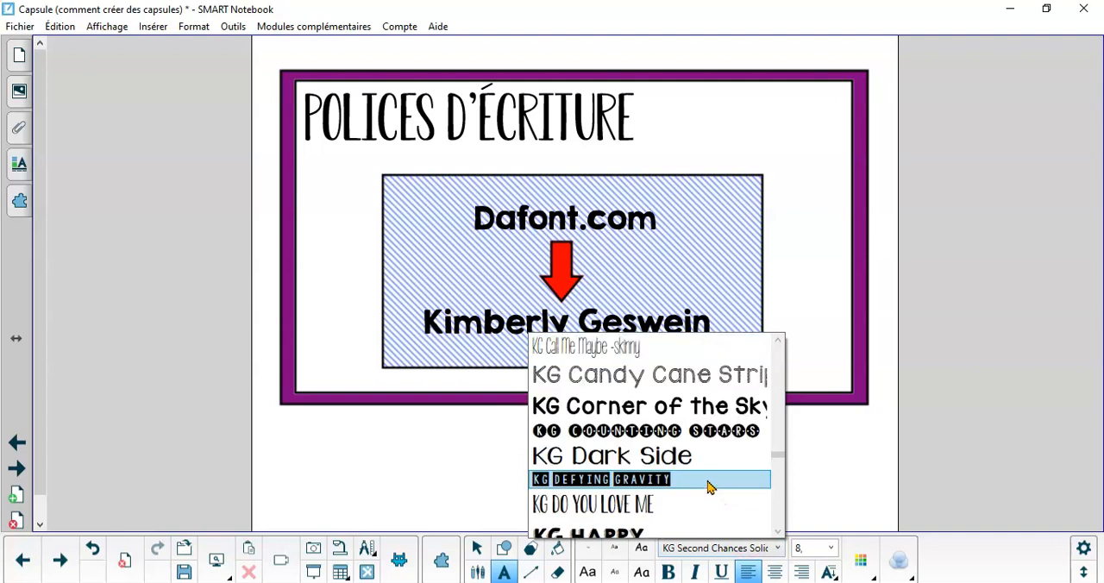
pyautogui.click(591, 380)
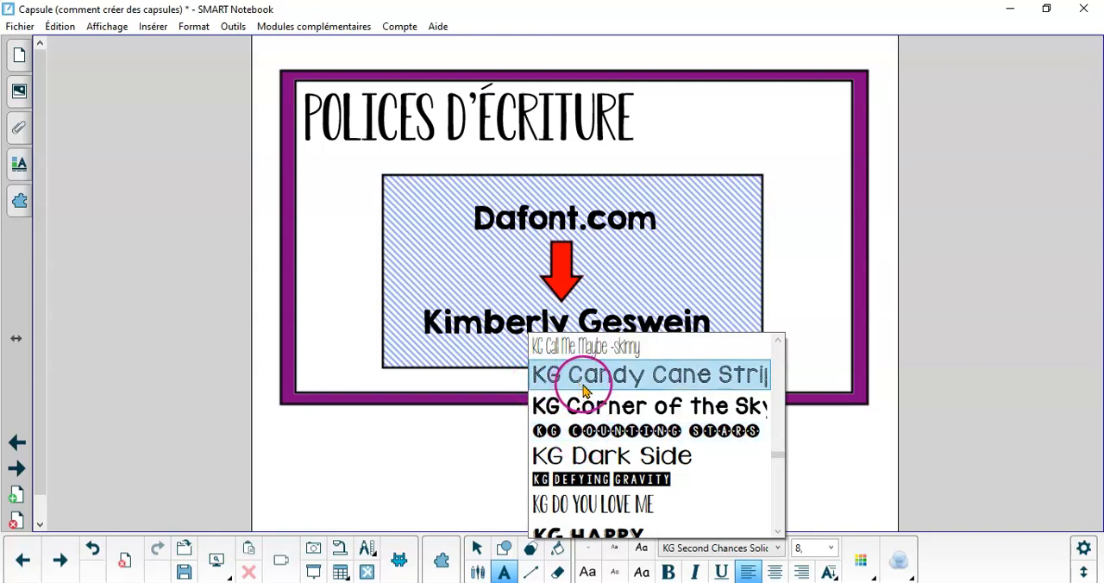
pyautogui.scroll(-3, 591, 393)
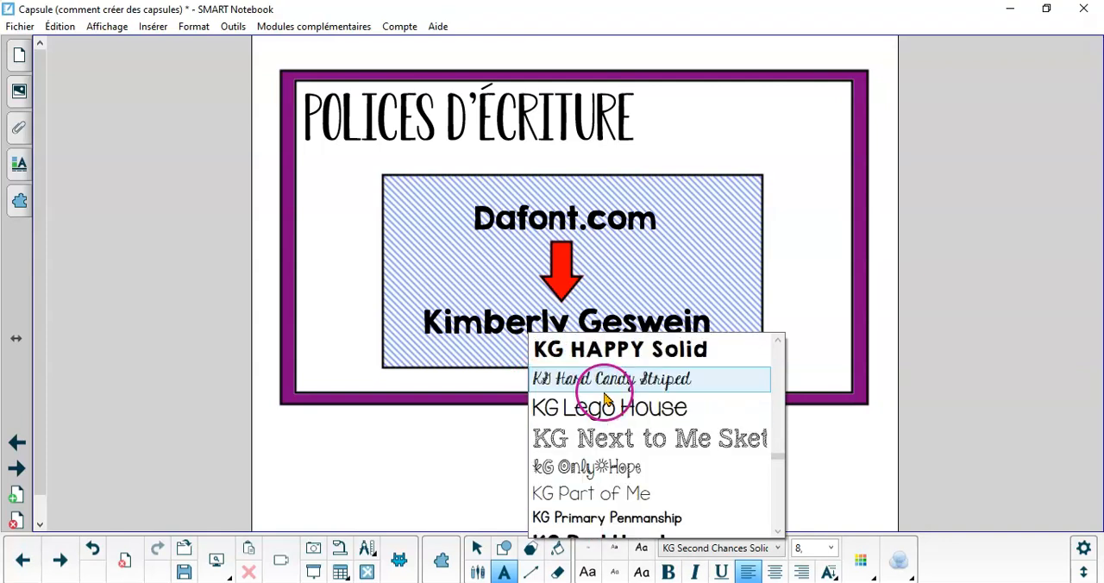
pyautogui.scroll(-1, 607, 399)
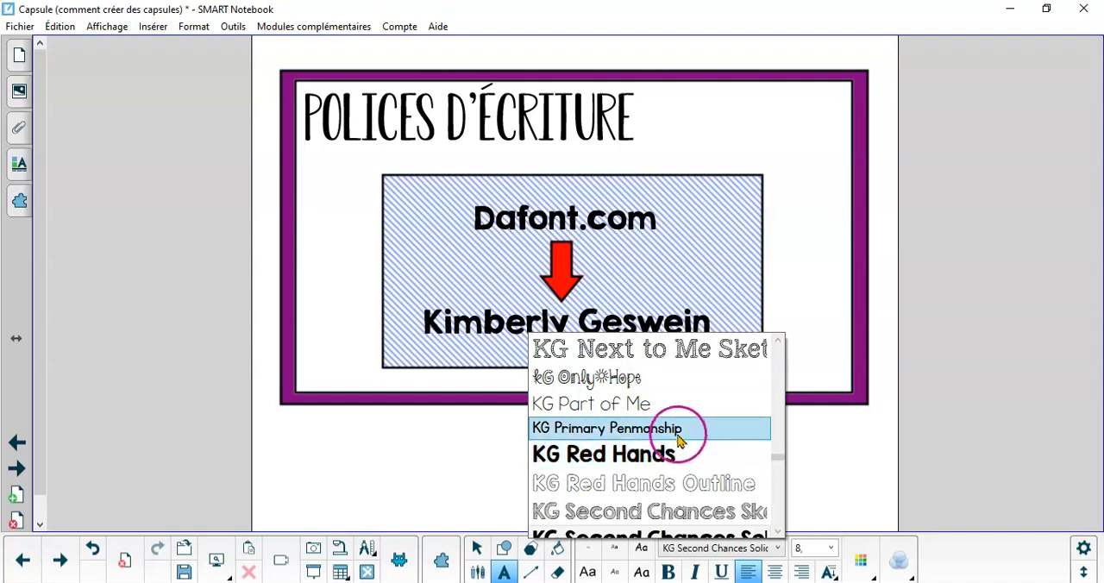
# Go to the Illustrations page and view the options for inserting an image
pyautogui.click(18, 469)
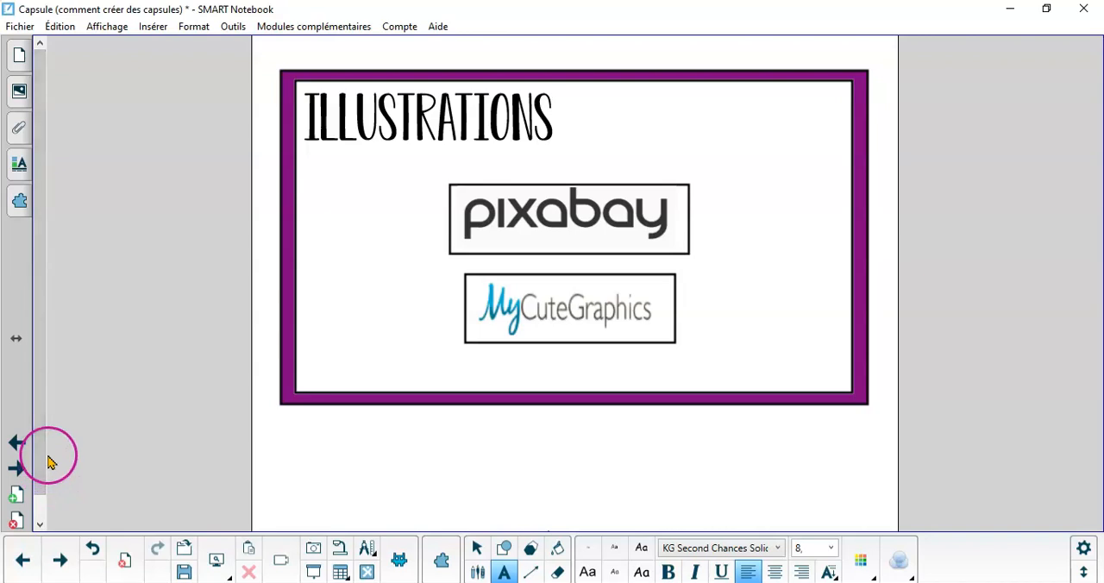
pyautogui.click(23, 494)
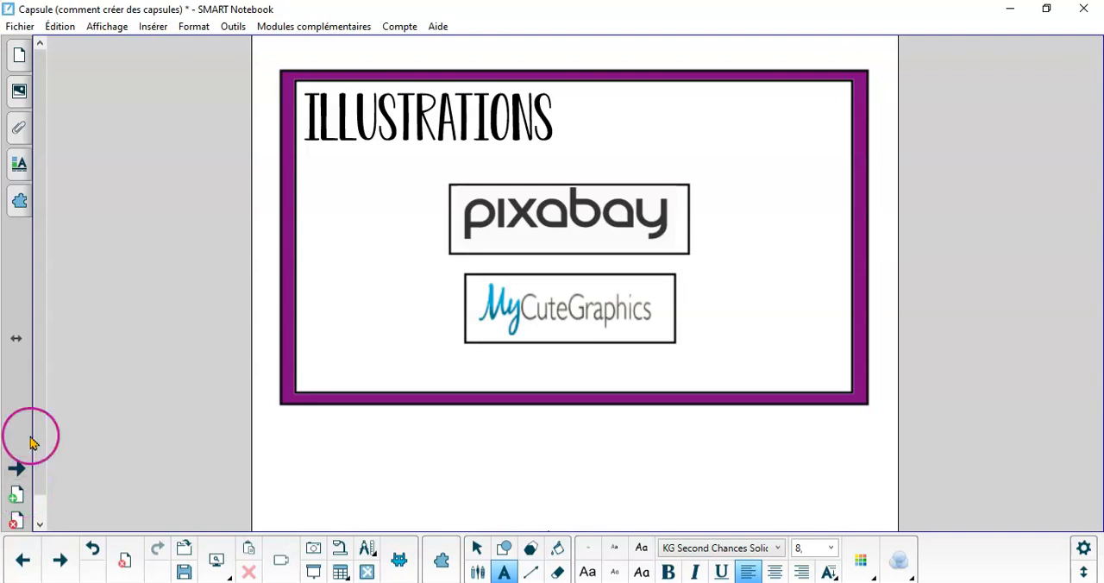
pyautogui.click(151, 27)
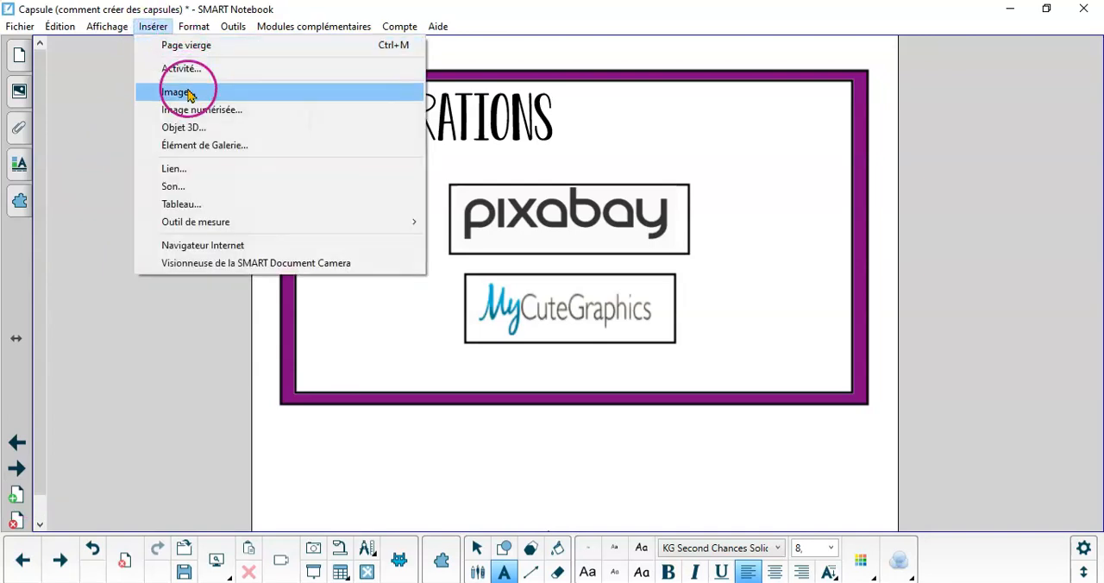
pyautogui.click(161, 497)
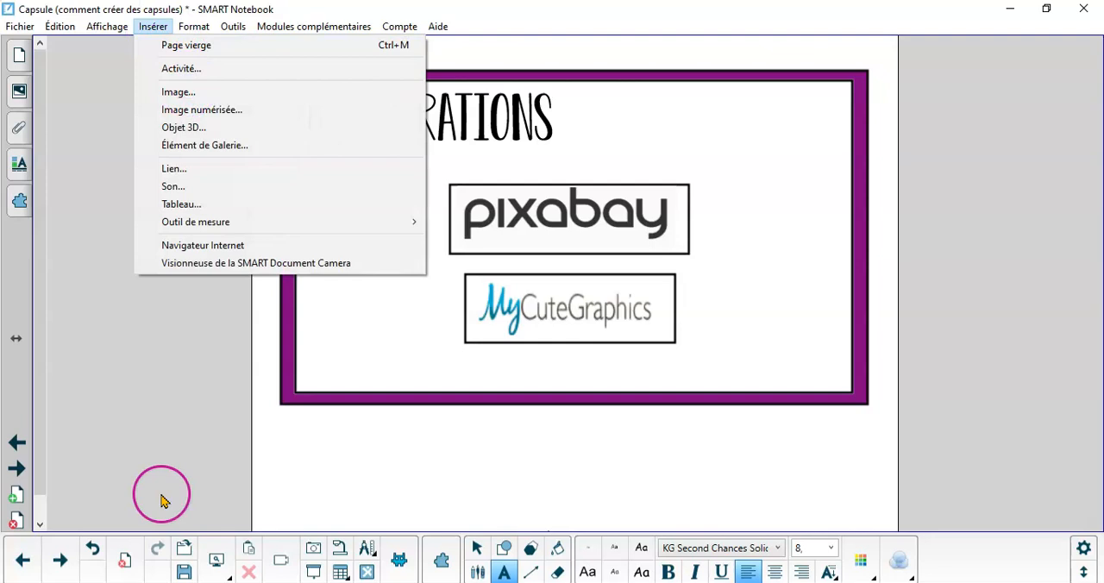
pyautogui.click(166, 485)
# Go to the Screencast-O-Matic page of the lesson and switch to the Chrome window
pyautogui.click(18, 469)
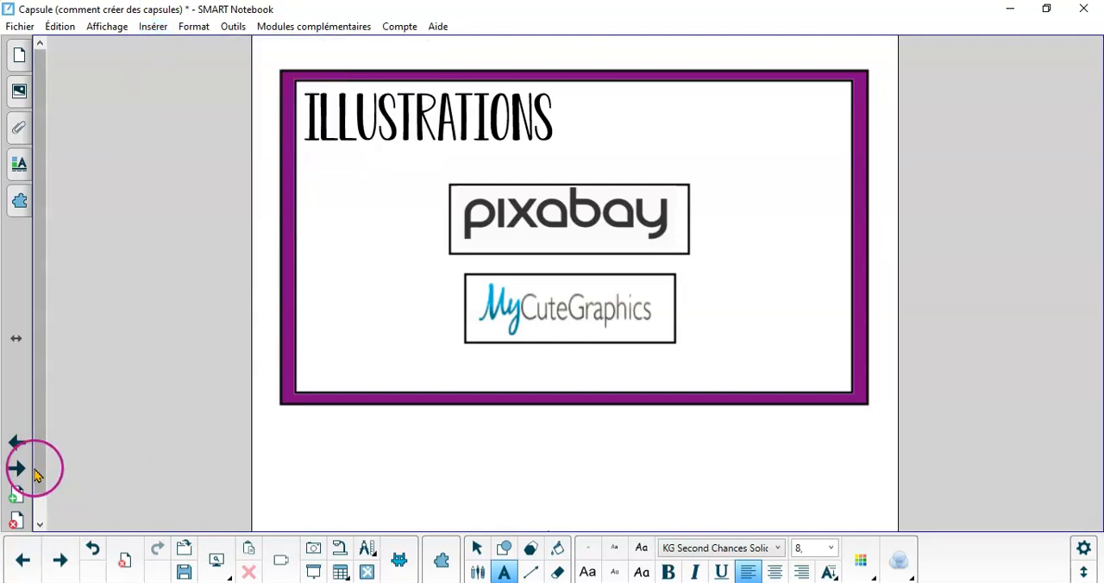
pyautogui.click(18, 471)
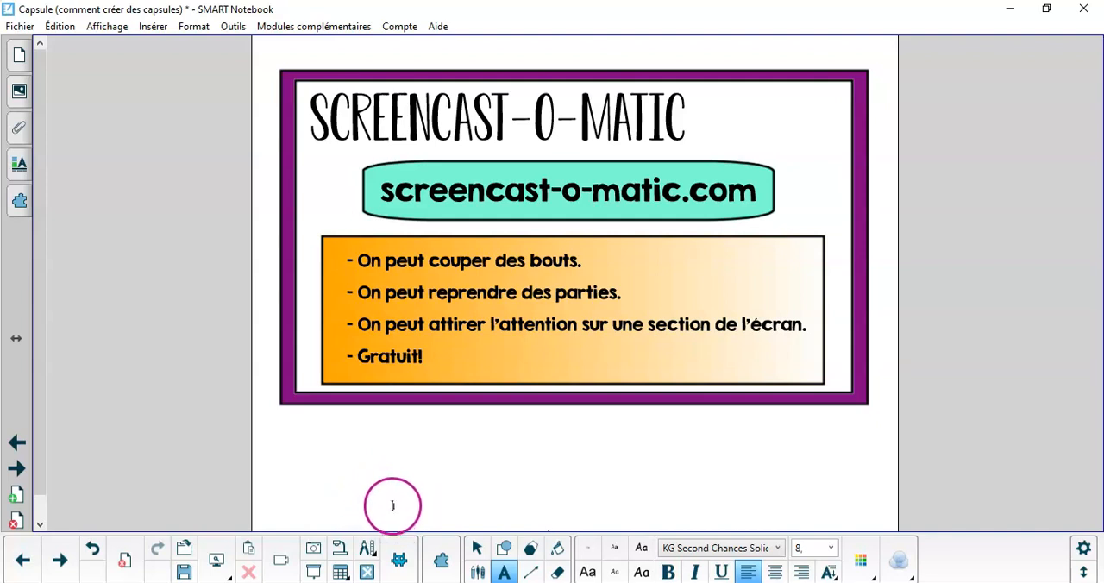
pyautogui.moveTo(388, 579)
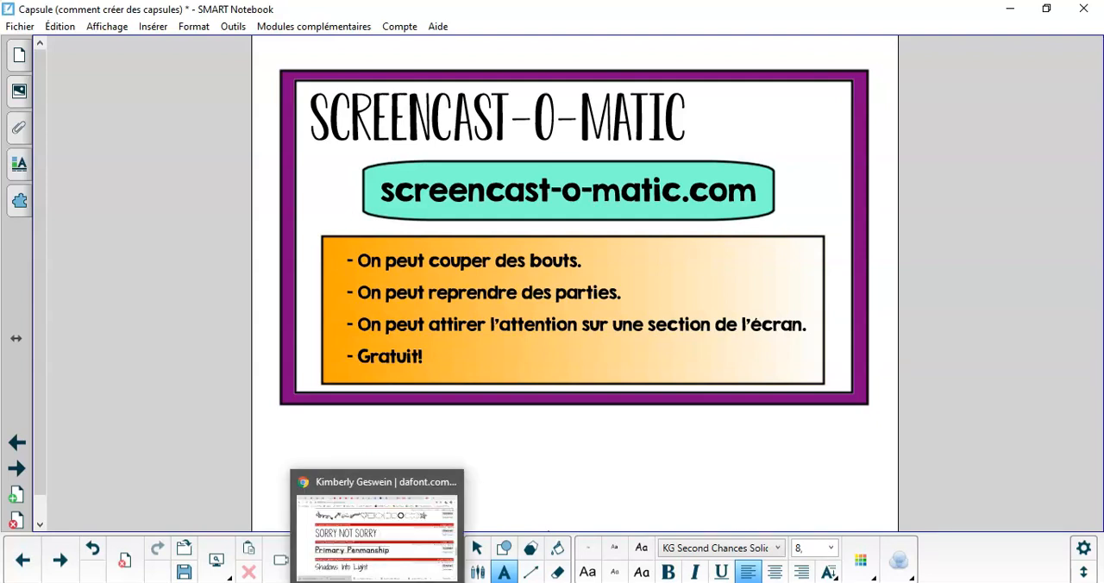